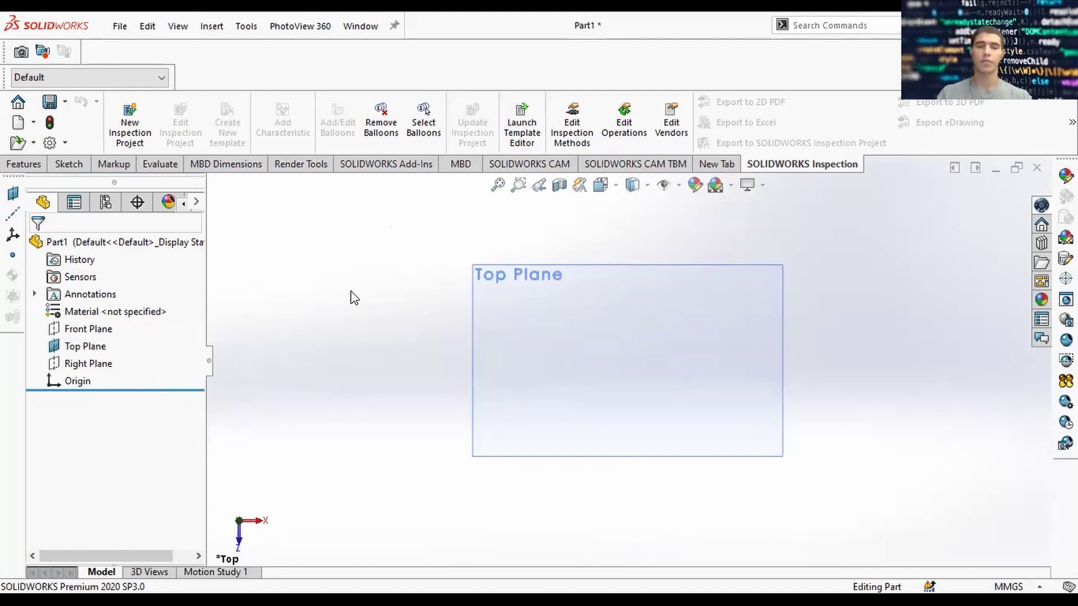
Sketch a circle centred on the origin of the Top Plane and set its diameter to 23 mm
click(69, 164)
click(124, 115)
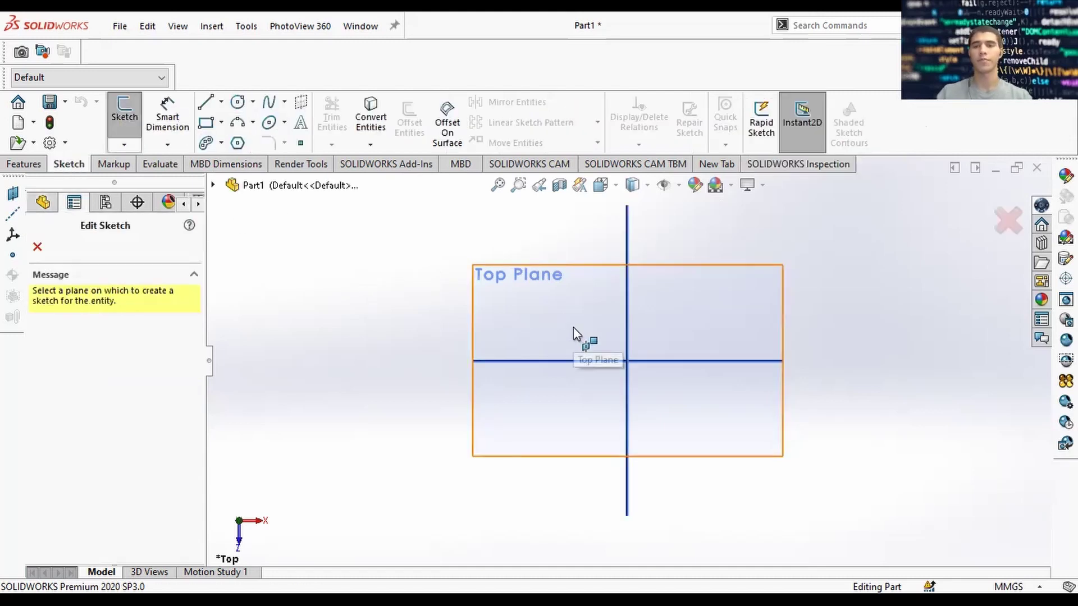
click(572, 330)
click(238, 102)
key(Escape)
drag(627, 360, 676, 392)
right_drag(707, 411, 706, 388)
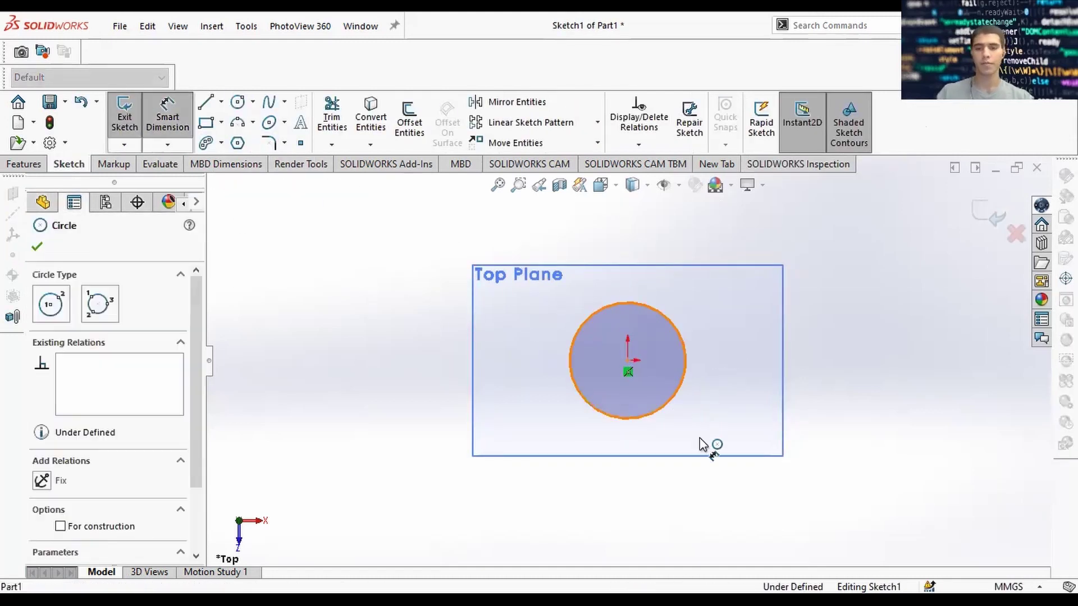
click(701, 439)
text(23)
key(Return)
Add a second, larger circle concentric with the first and set its diameter to 28 mm
right_drag(701, 439, 656, 421)
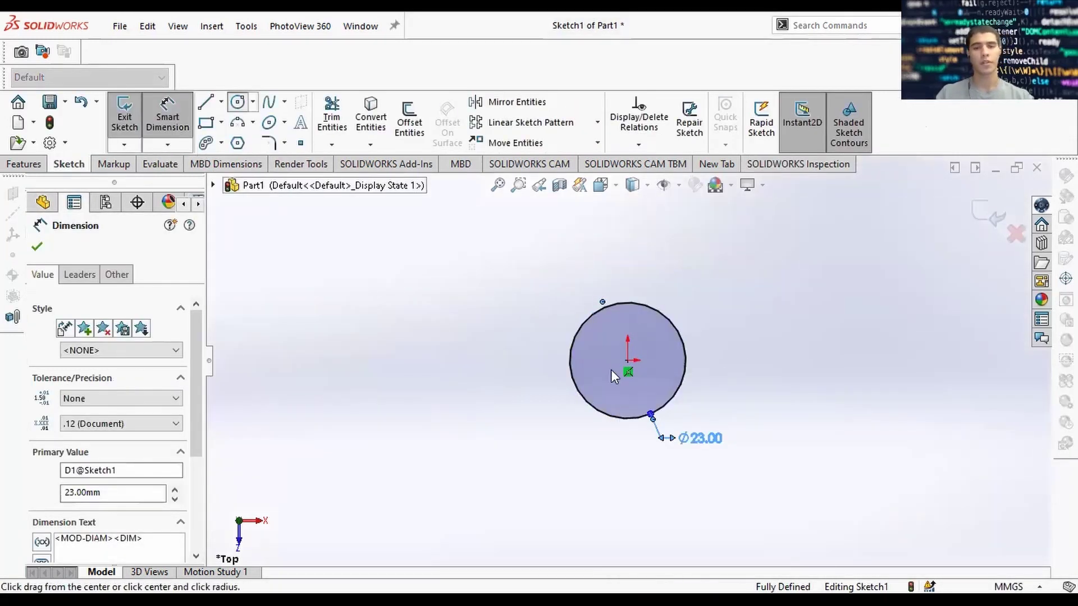
drag(627, 360, 721, 378)
right_drag(737, 368, 740, 334)
click(719, 370)
click(752, 482)
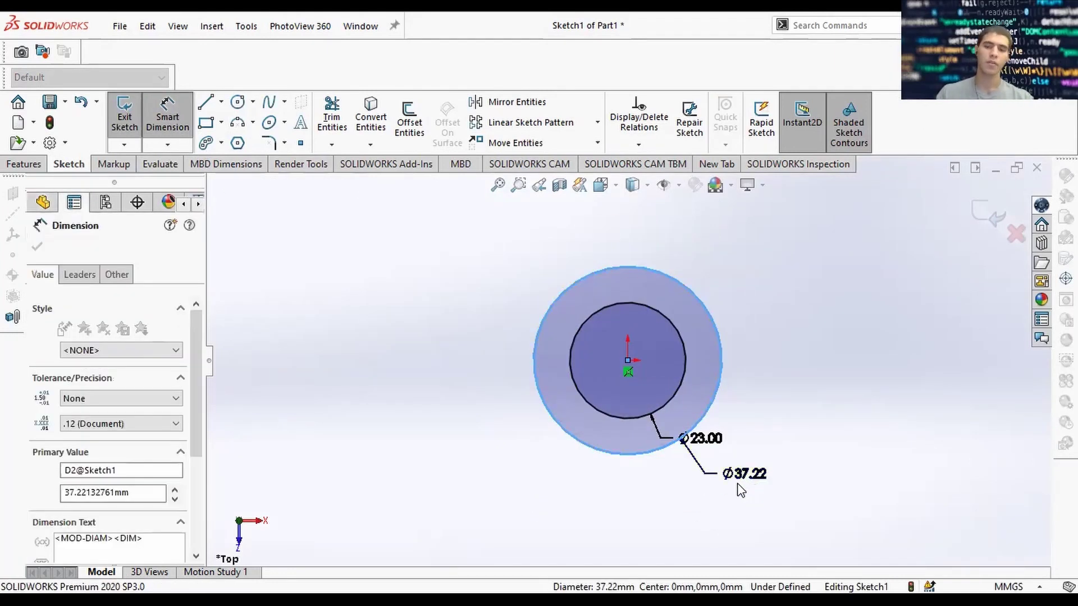
text(28)
key(Return)
Add a third circle centred on the origin and set its diameter to 26 mm
click(237, 102)
mouse_move(628, 360)
mouse_down()
mouse_move(688, 395)
mouse_move(706, 393)
mouse_up()
right_drag(751, 361, 753, 325)
click(712, 368)
click(738, 501)
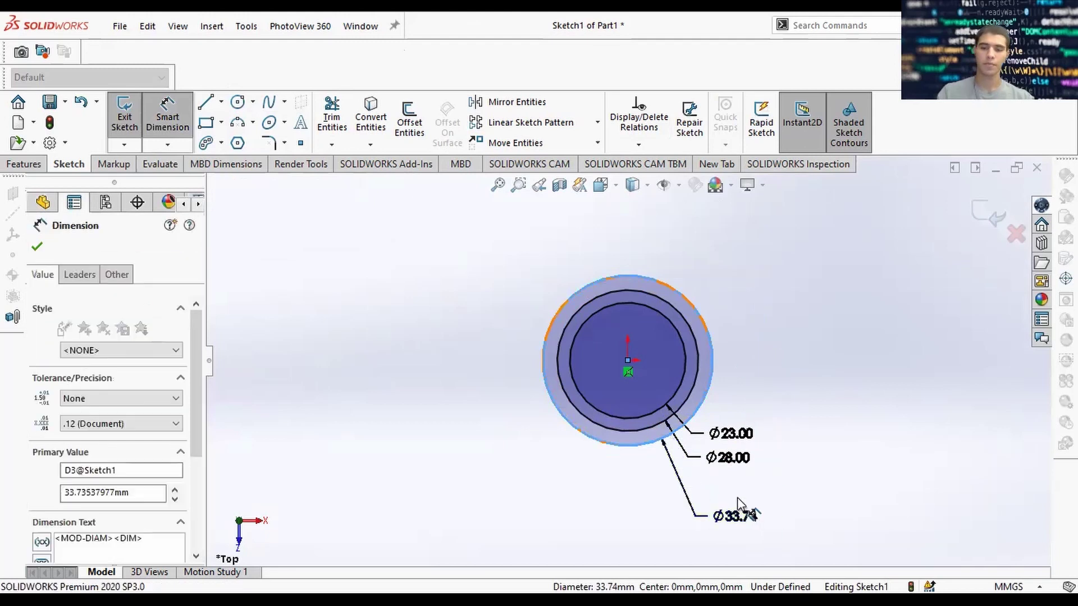
text(26)
key(Return)
Space out the three diameter dimensions beside the circles and close the sketch
scroll(751, 452, down, 3)
drag(718, 421, 706, 436)
drag(711, 460, 723, 500)
scroll(702, 501, up, 3)
drag(703, 537, 707, 492)
key(Escape)
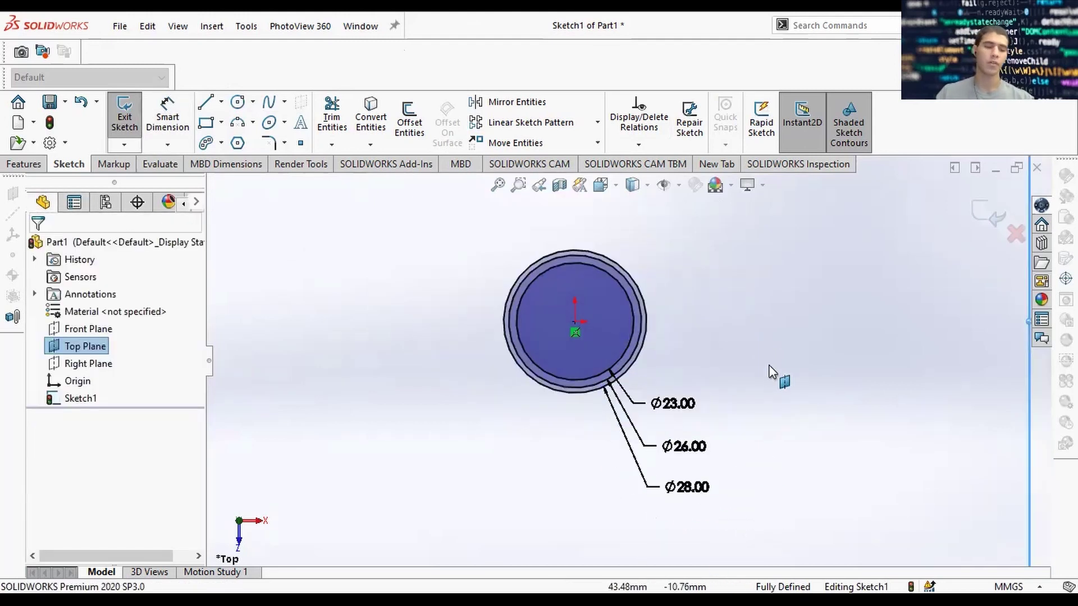
click(786, 380)
Start a boss extrusion using the region inside the 23 mm circle as its contour
key(space)
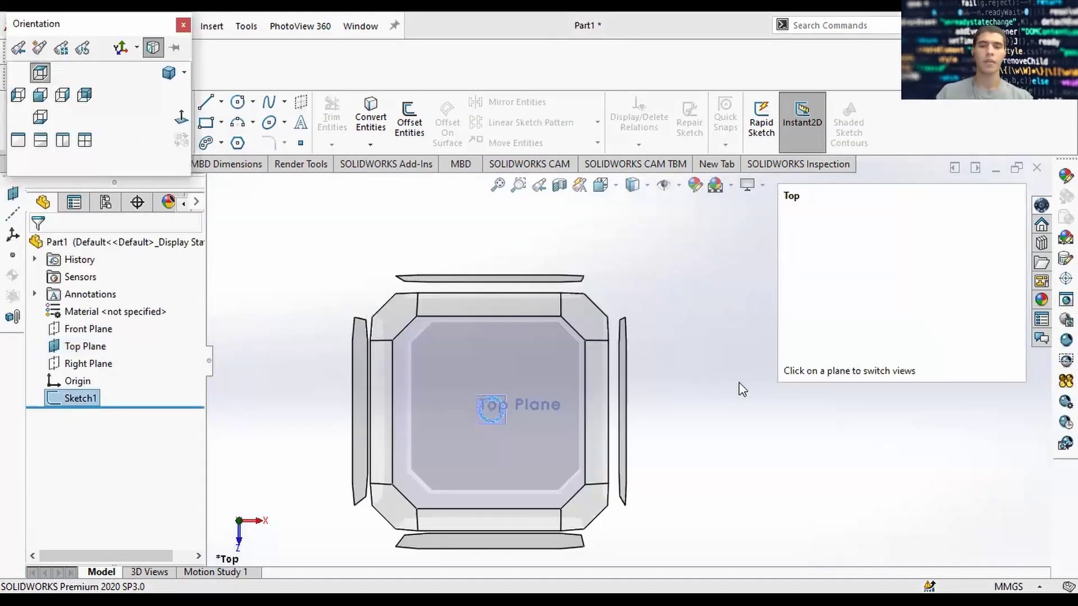
click(23, 165)
click(138, 127)
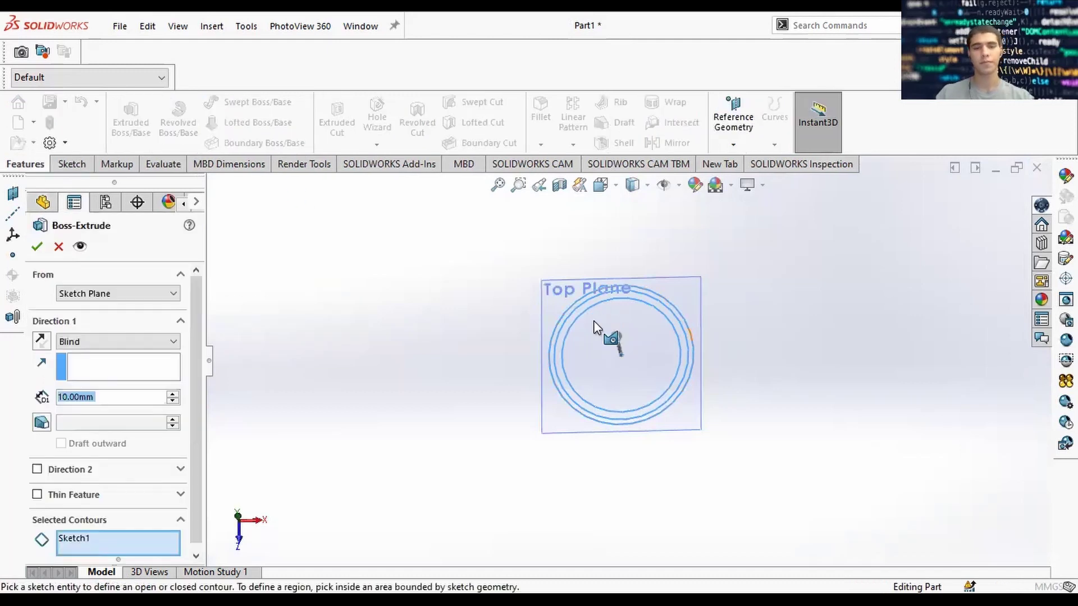
scroll(593, 323, down, 3)
click(571, 333)
click(545, 352)
click(544, 409)
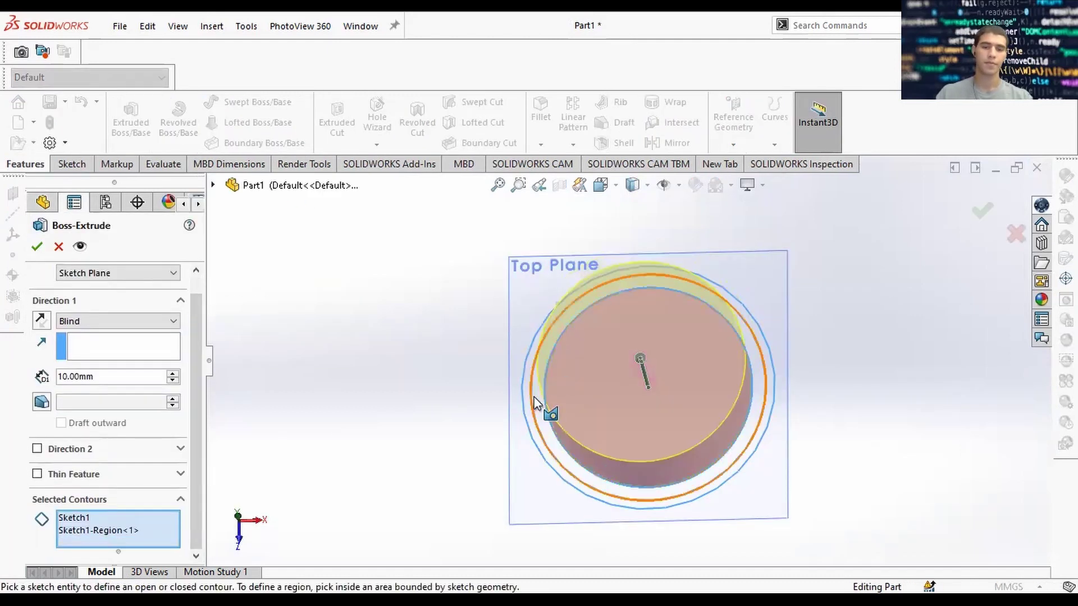
middle_drag(543, 409, 455, 346)
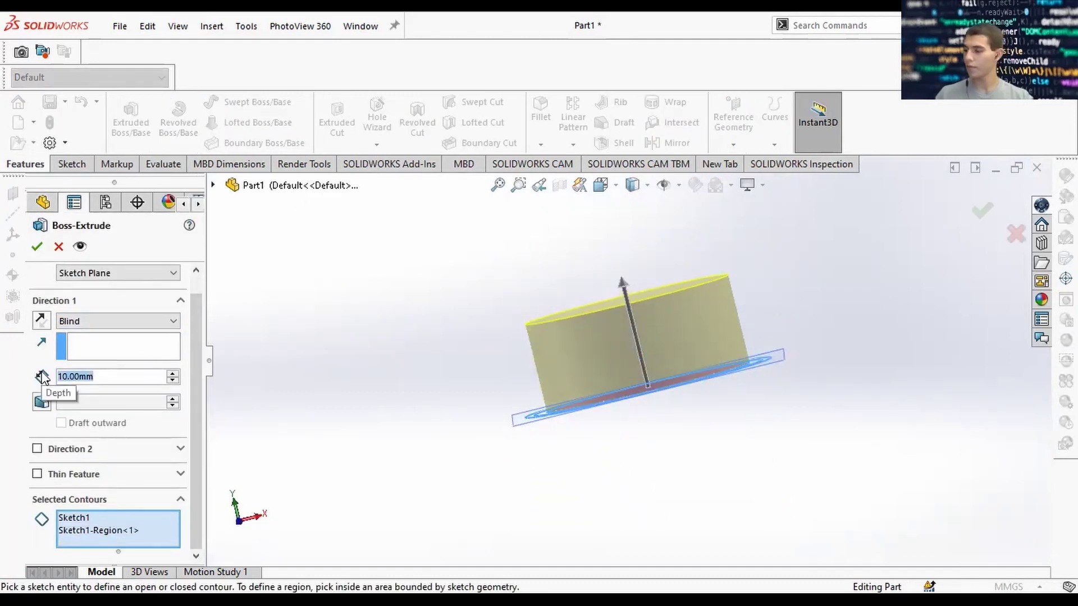
Extrude the region 13 mm in Direction 1 and 3 mm in Direction 2
text(13)
key(Return)
click(37, 448)
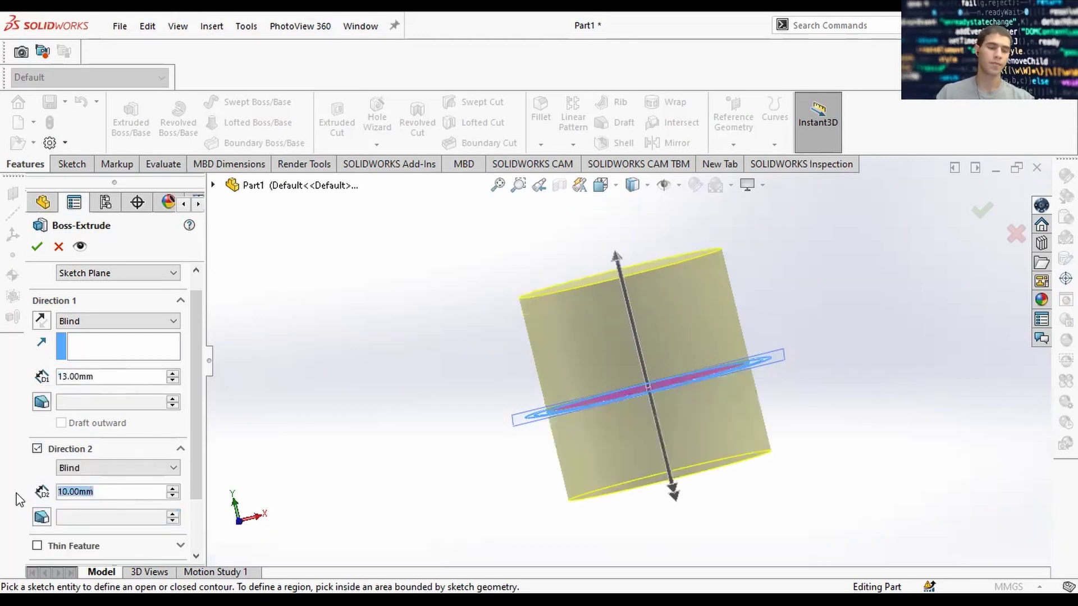
text(3)
key(Return)
click(39, 246)
Start an equation-driven curve in a new 3D sketch
middle_drag(779, 316, 827, 416)
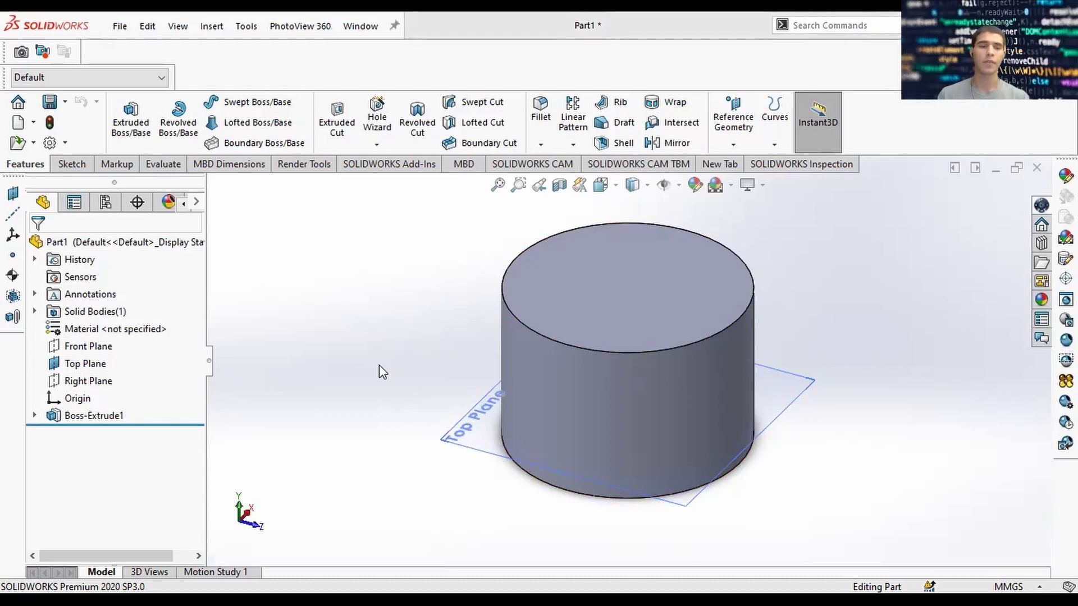
click(68, 163)
click(124, 145)
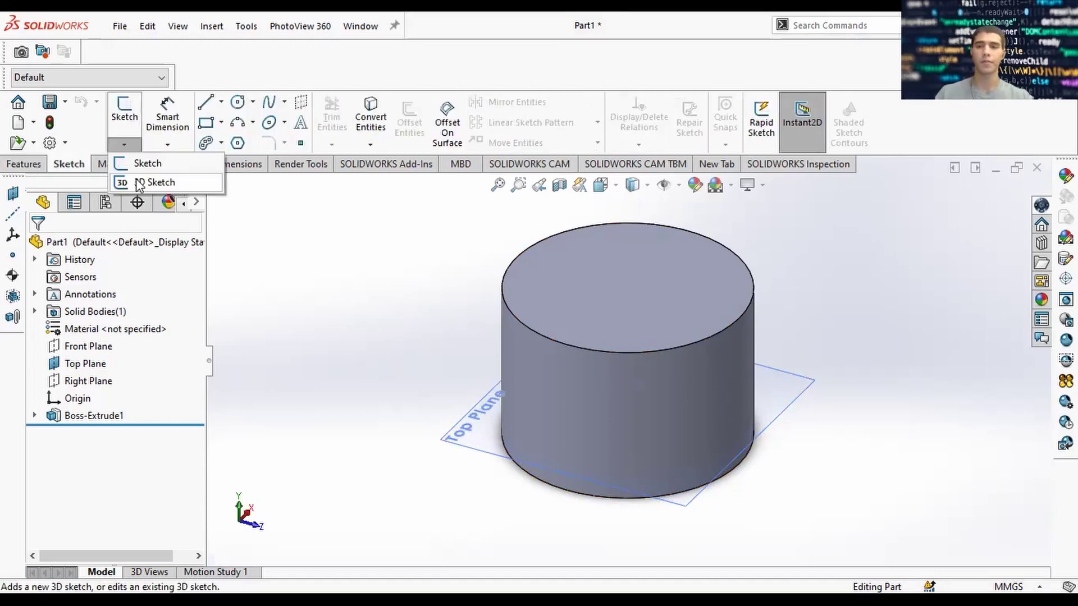
click(155, 180)
click(459, 444)
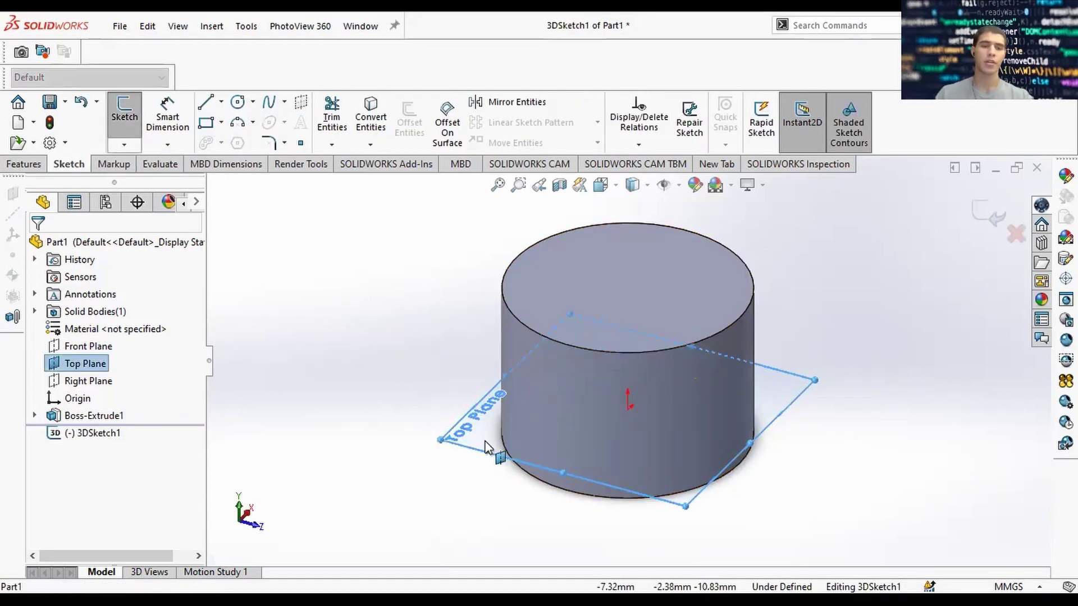
click(284, 101)
click(303, 168)
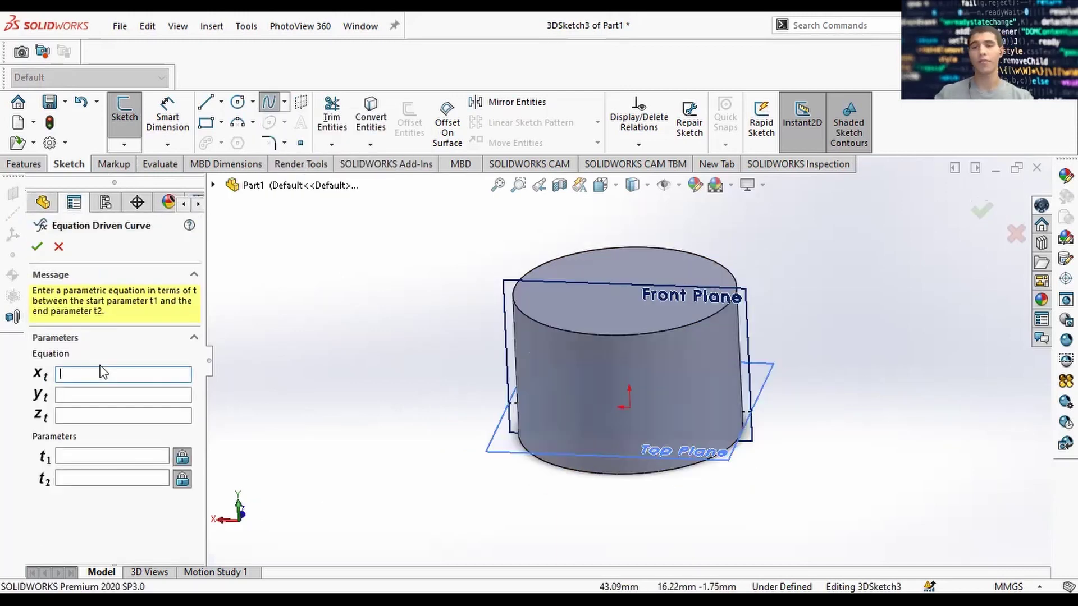
Define the curve as x = 13*sin(t), y = 2*sin(3*t), z = 13*cos(t), with t from 0.5*pi-0.0001 to 1.5*pi-0.0001
text(sin(t))
click(107, 396)
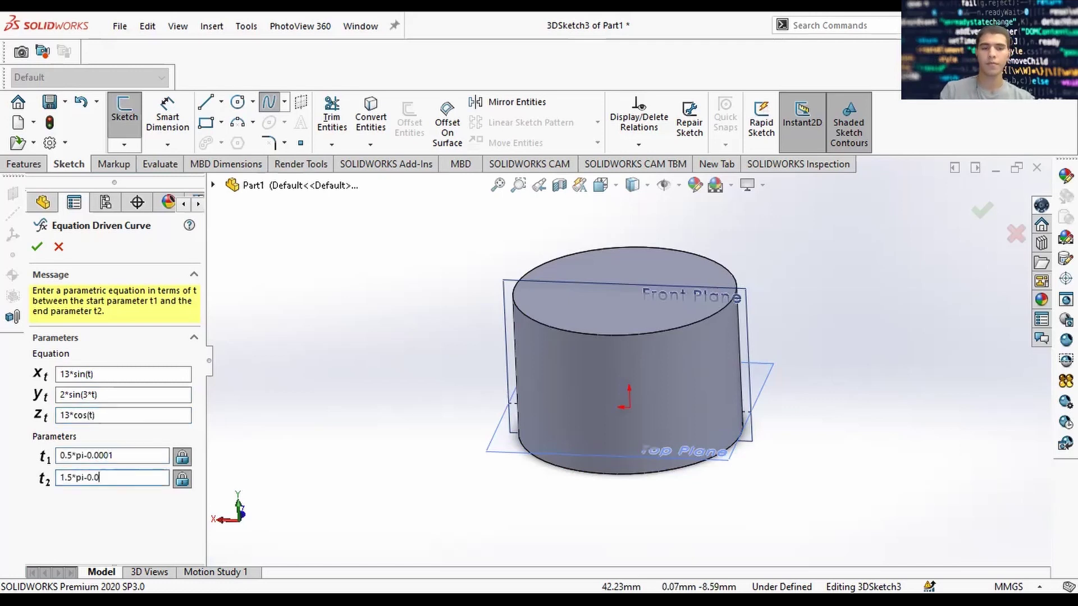
text(001)
middle_drag(617, 455, 540, 280)
middle_drag(630, 395, 637, 297)
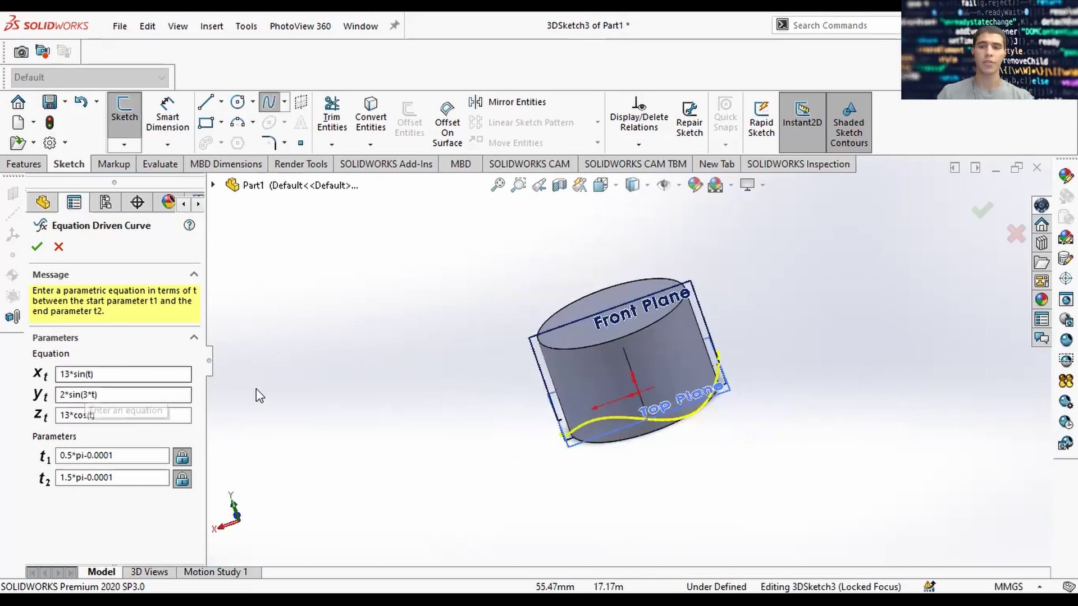
click(981, 211)
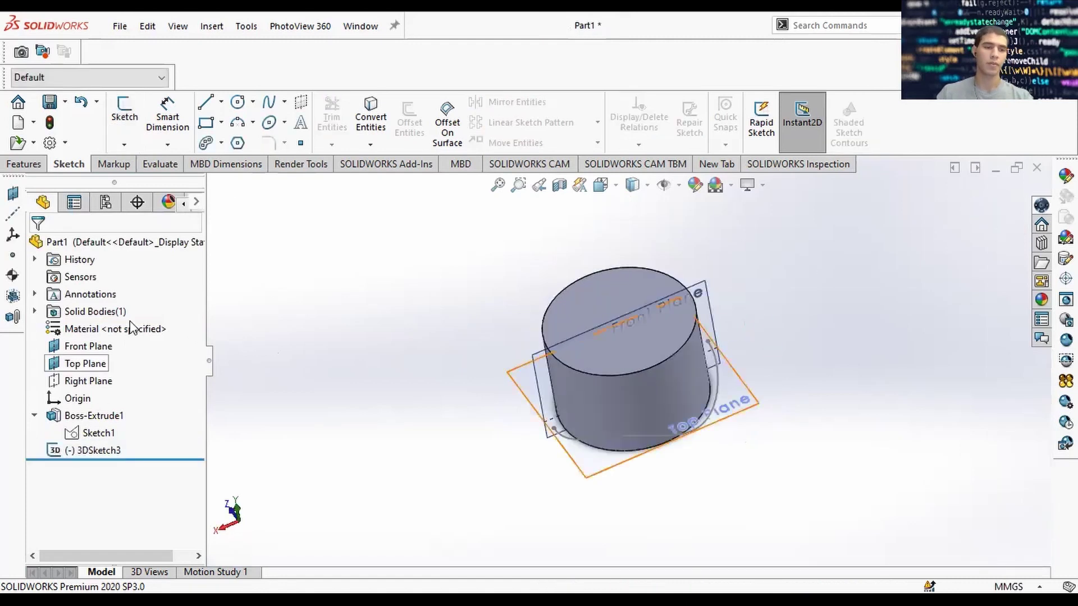
Open a sketch on the Front Plane and convert the 3D equation curve into it
click(88, 347)
click(124, 113)
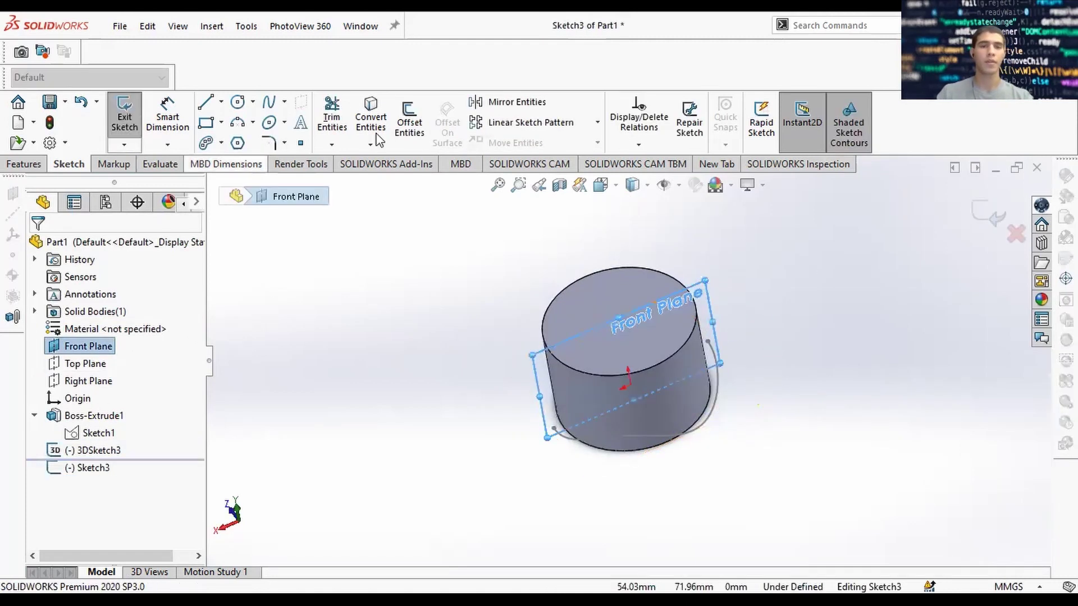
click(369, 145)
click(387, 165)
click(685, 434)
middle_drag(686, 433, 529, 359)
scroll(650, 397, down, 2)
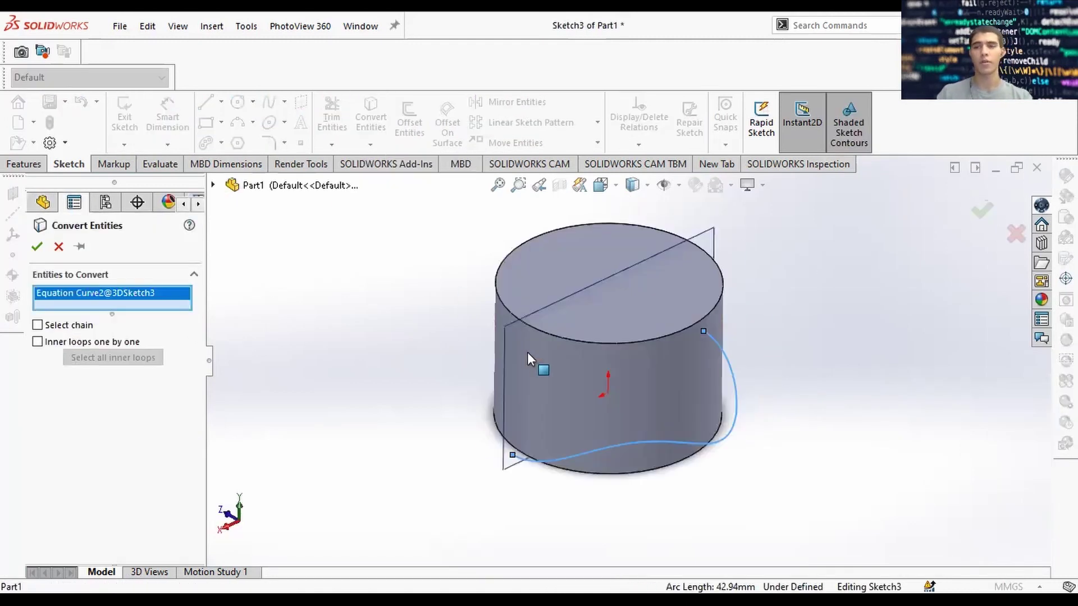
click(38, 247)
Add the external silhouette of the extruded cylinder to the Front Plane sketch with Silhouette Entities
middle_drag(664, 327, 732, 398)
click(370, 145)
click(412, 182)
click(573, 301)
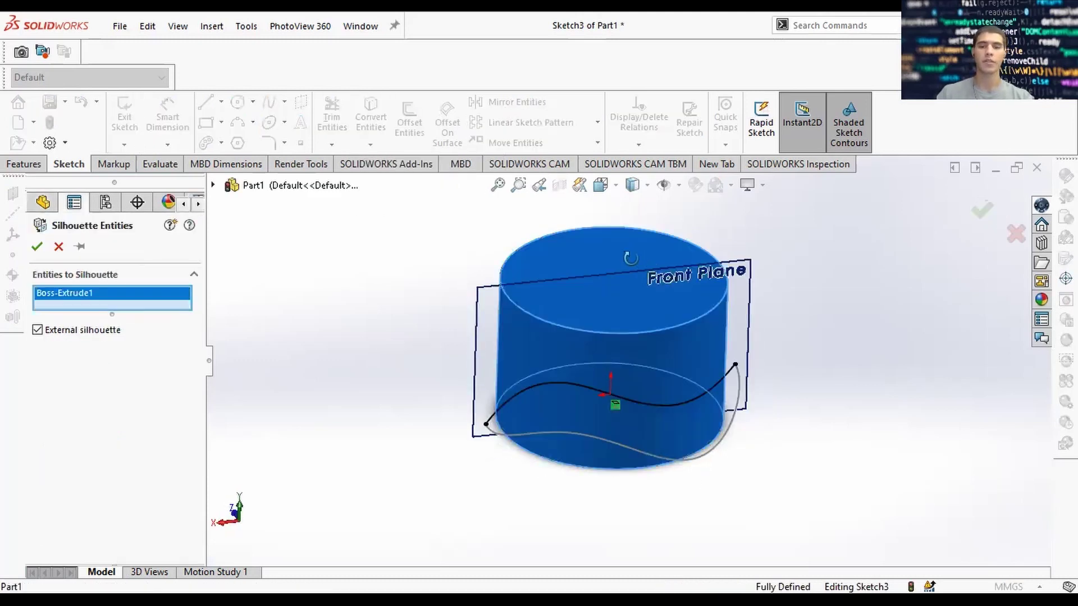
middle_drag(629, 257, 625, 234)
click(37, 248)
middle_drag(796, 288, 747, 326)
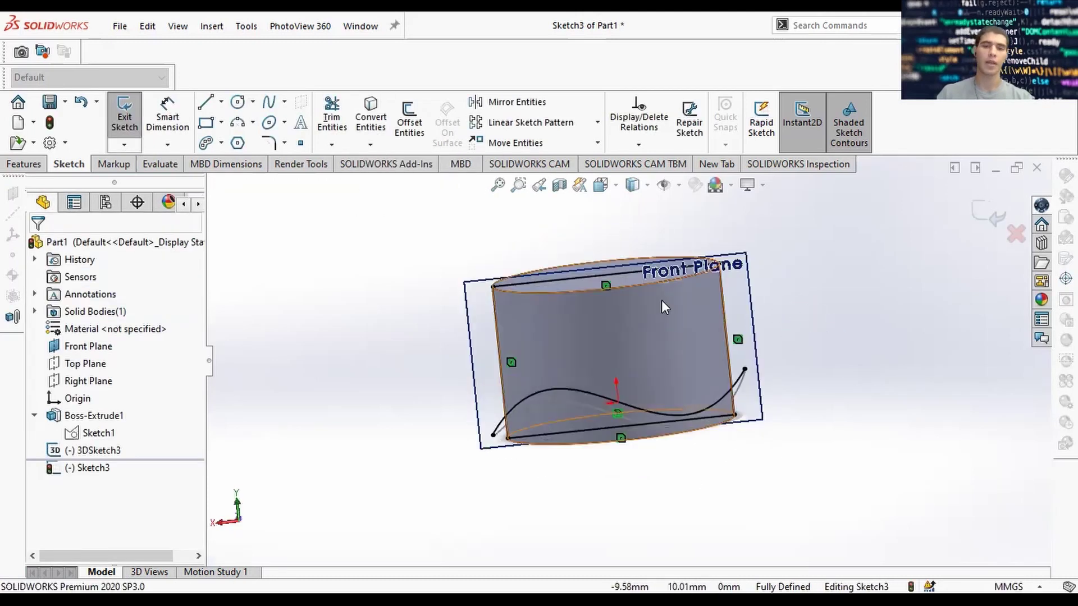
Hide the cylinder's solid body so only the sketch geometry is displayed
right_click(659, 298)
click(335, 279)
click(114, 312)
click(97, 298)
Draw a line across the silhouette rectangle between its two vertical sides, above the wavy curve's middle
mouse_move(860, 288)
middle_down()
mouse_move(758, 343)
mouse_move(719, 351)
middle_up()
scroll(606, 362, down, 2)
middle_drag(607, 361, 586, 337)
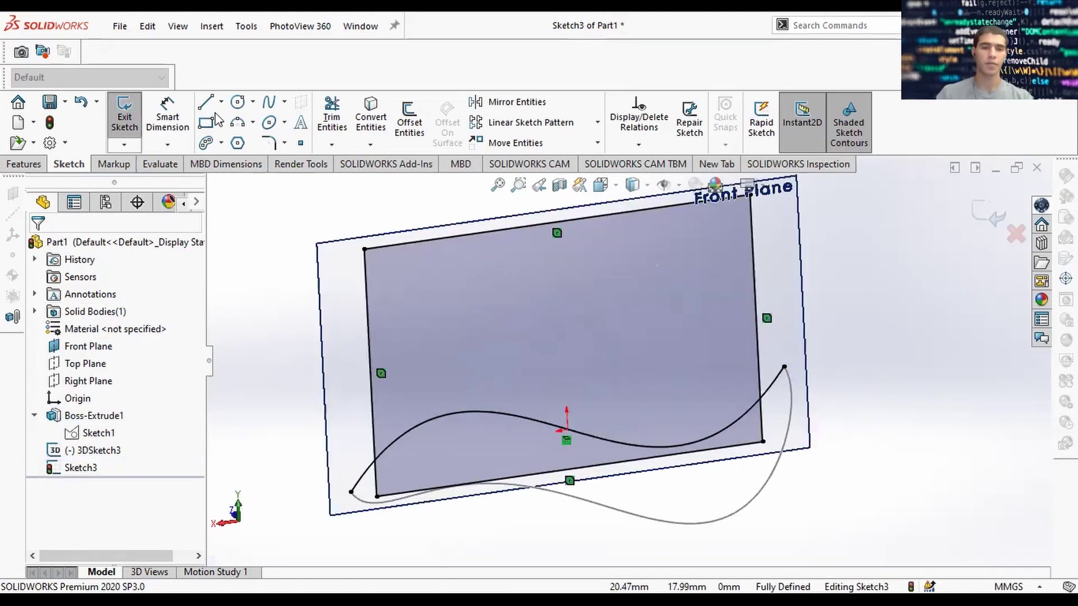
click(206, 102)
click(372, 409)
click(758, 355)
key(Escape)
Make the new line parallel to the silhouette rectangle's bottom edge
middle_drag(668, 499, 635, 474)
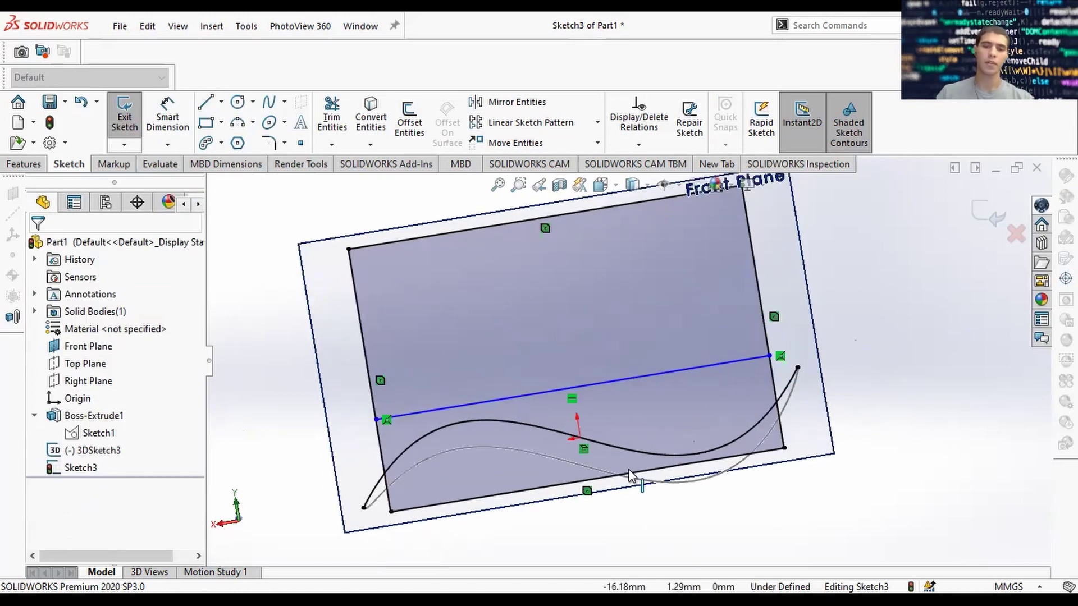
click(633, 473)
ctrl+click(607, 382)
scroll(96, 460, down, 2)
click(78, 489)
Set the distance between the line and the rectangle's bottom edge to 5 mm and close the sketch
click(167, 115)
click(488, 401)
click(531, 489)
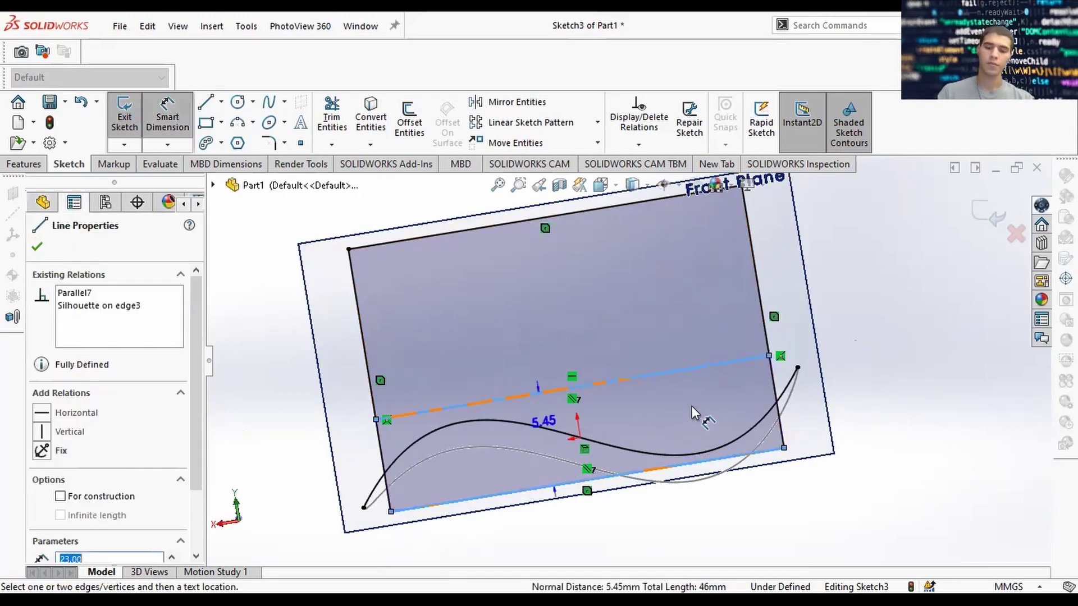
click(692, 406)
text(5)
key(Return)
click(988, 213)
Show the hidden cylinder body again
mouse_move(643, 412)
middle_down()
mouse_move(631, 365)
mouse_move(616, 373)
middle_up()
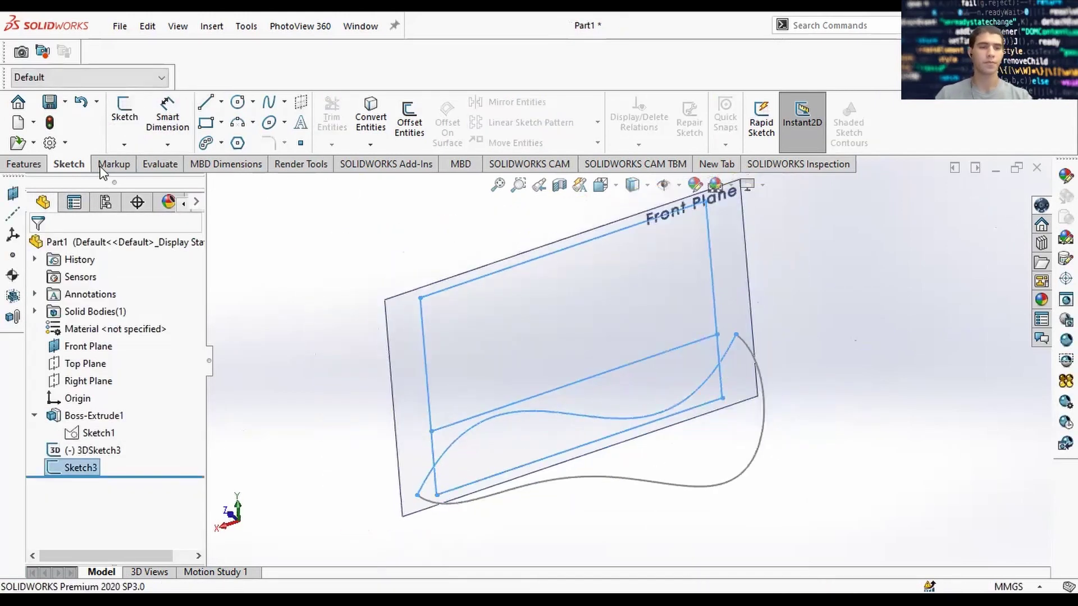
key(shift+Tab)
scroll(719, 333, up, 2)
click(534, 207)
Create a reference axis at the intersection of the Right Plane and the Front Plane
click(733, 144)
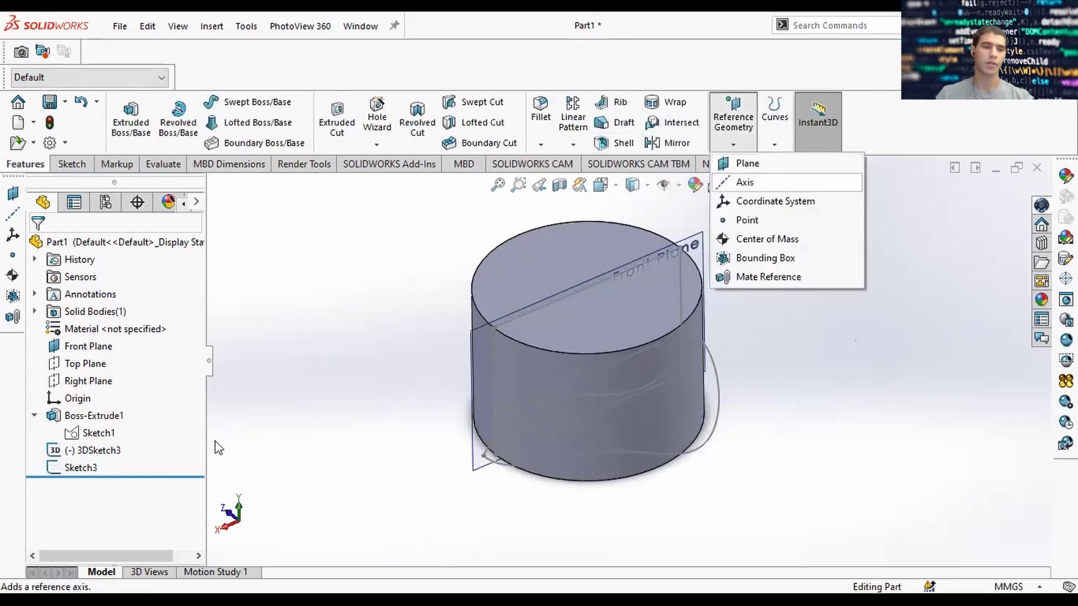
click(741, 180)
click(284, 324)
click(263, 291)
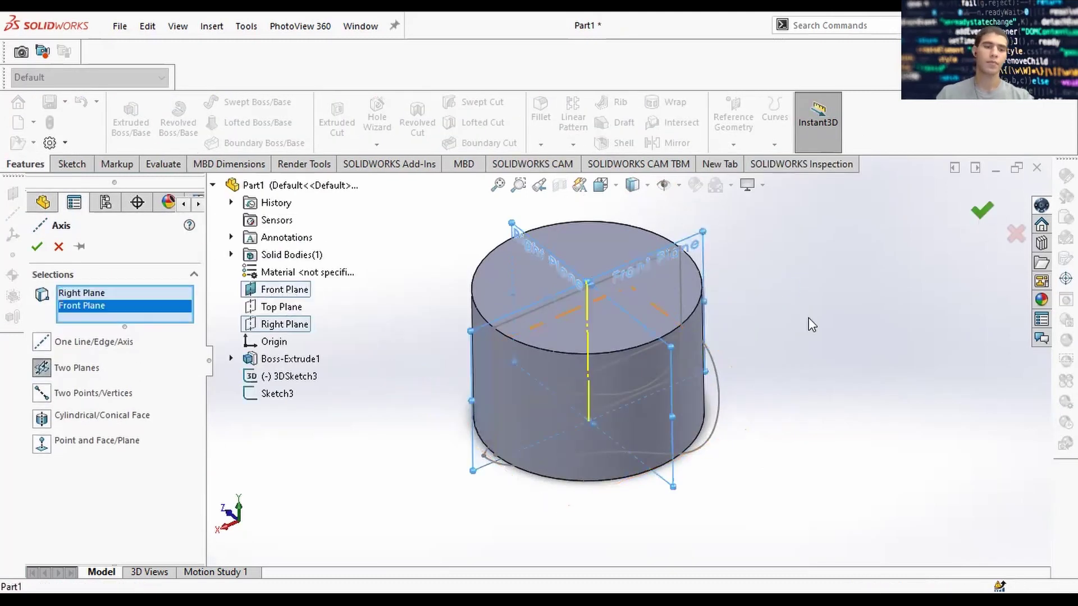
click(982, 211)
Hide the Front Plane and reorder the new axis above the cylinder's extrusion in the feature tree
right_click(700, 245)
click(75, 485)
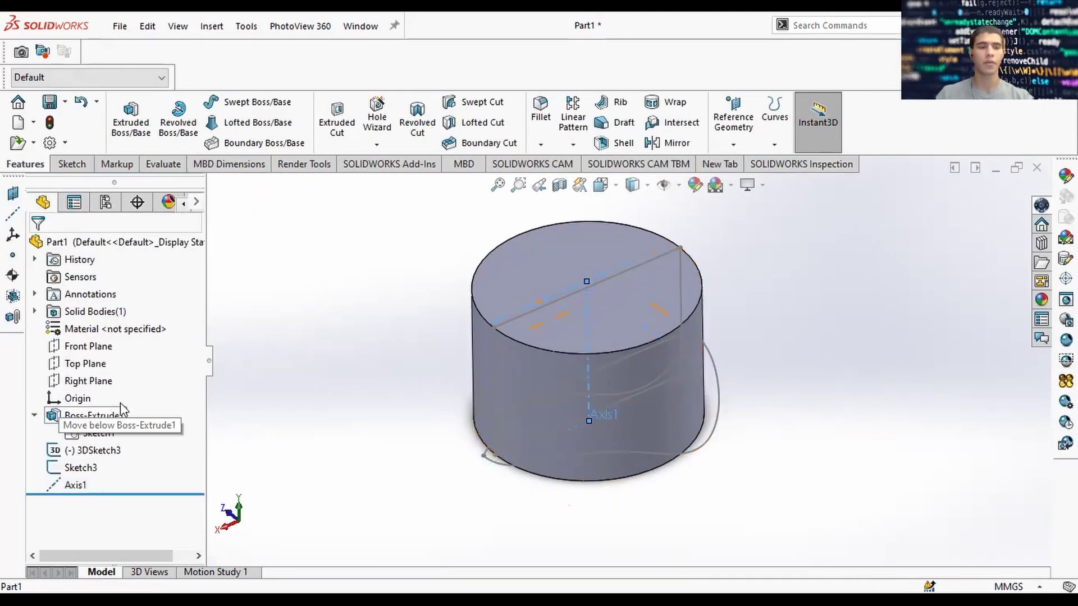
drag(122, 408, 122, 407)
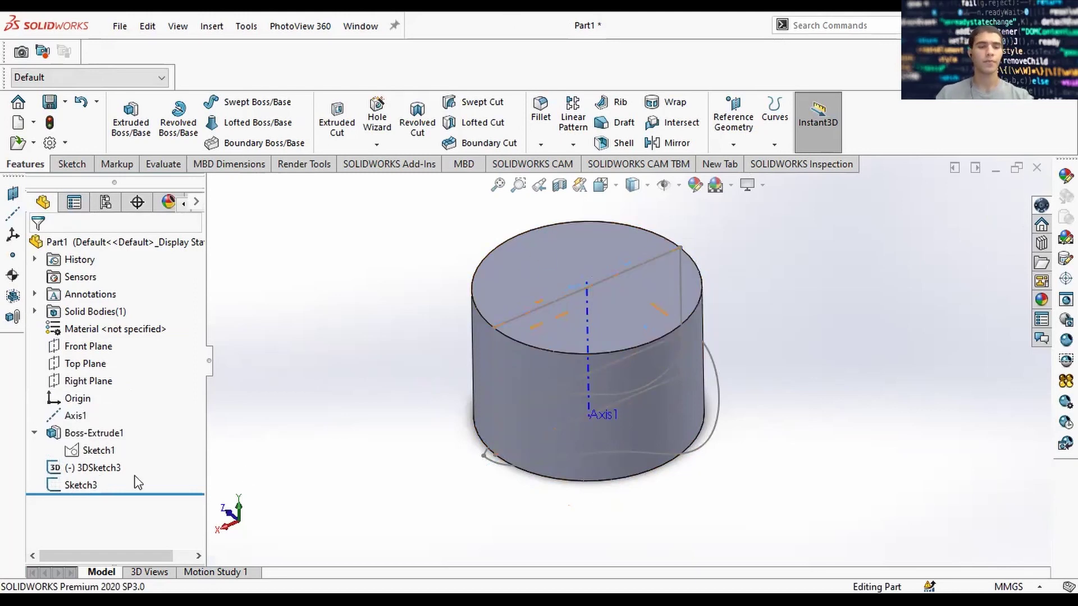
Start a swept boss with a circular profile, using the wavy 3D sketch curve as its path
click(624, 452)
click(740, 330)
middle_drag(740, 330, 714, 341)
scroll(714, 339, down, 2)
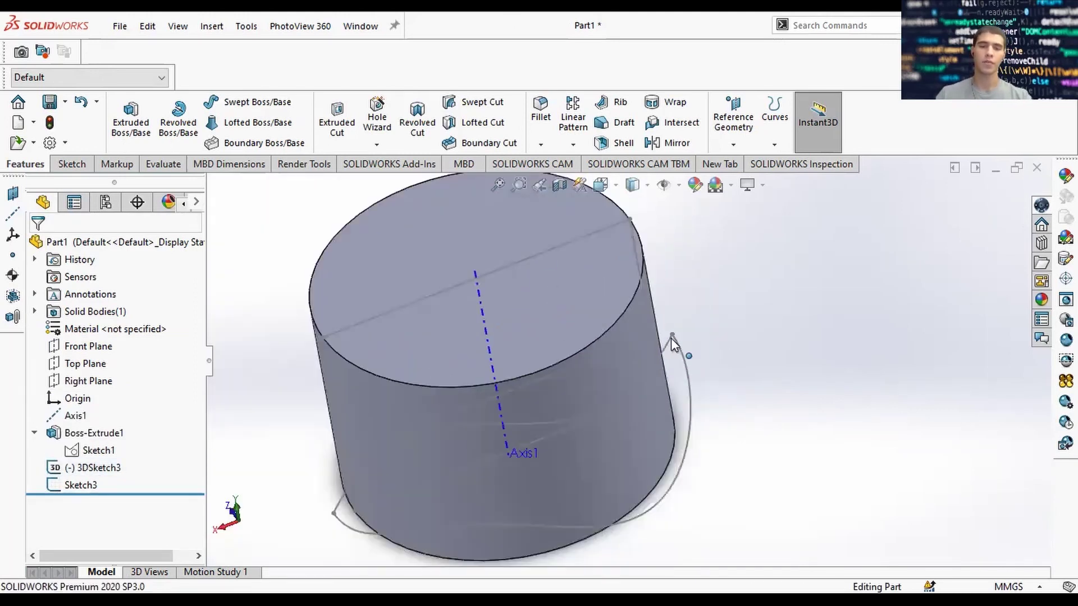
click(262, 103)
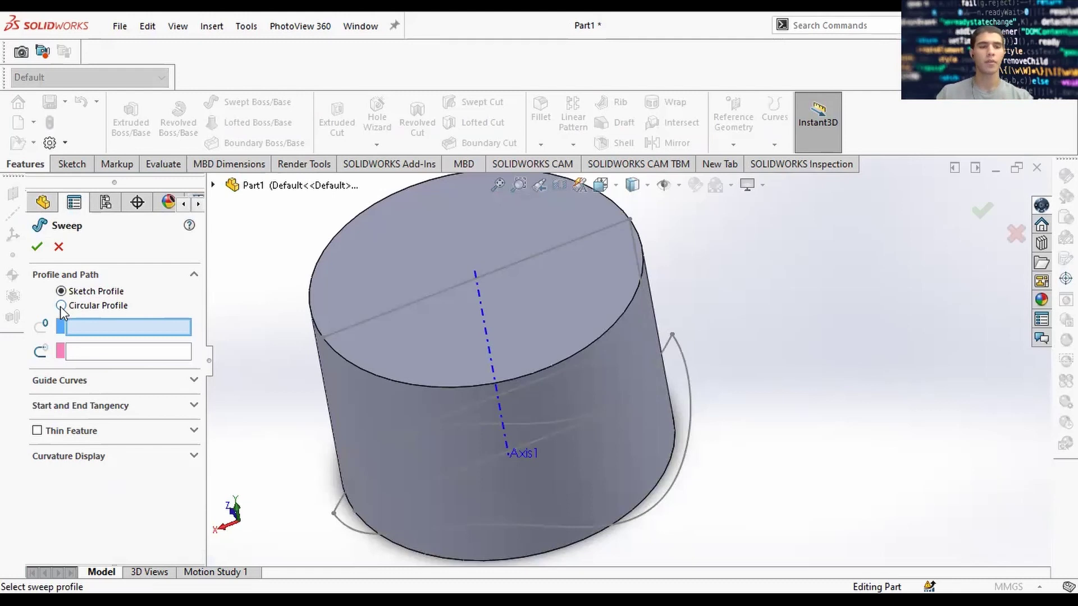
click(60, 306)
click(60, 292)
click(63, 306)
click(690, 392)
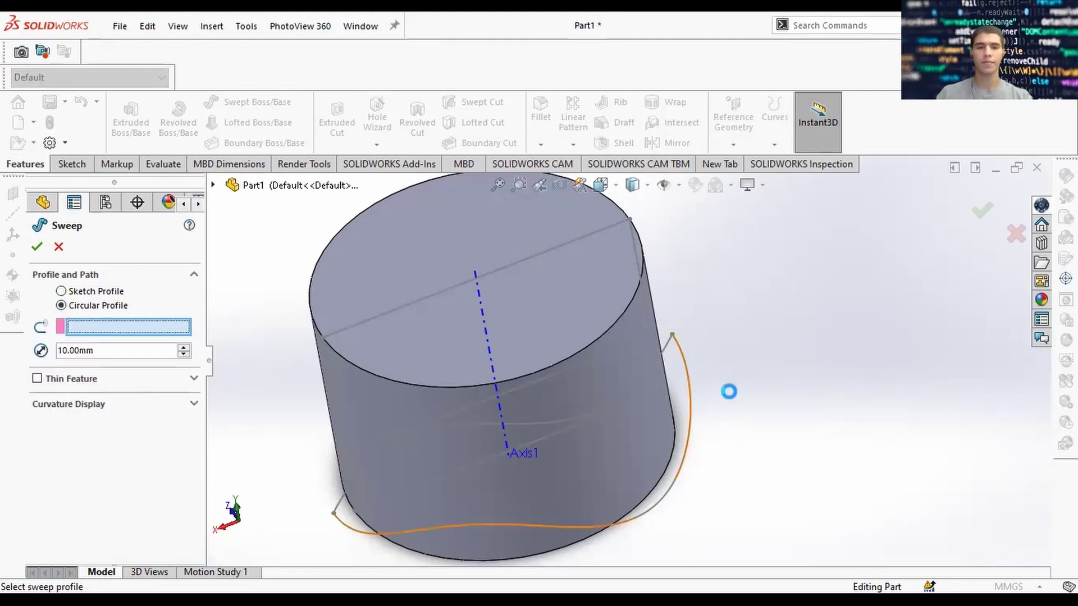
scroll(724, 389, up, 2)
middle_drag(724, 390, 645, 377)
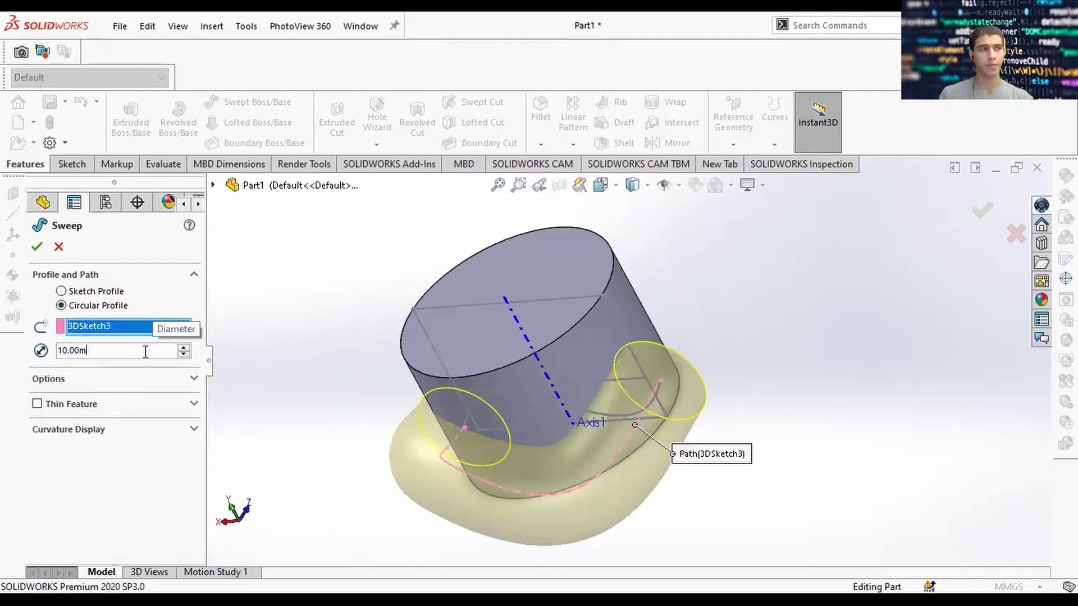
Set the sweep's circular profile diameter to 2 mm and complete the sweep
key(BackSpace)
key(BackSpace)
key(BackSpace)
key(BackSpace)
key(BackSpace)
key(BackSpace)
text(2)
key(Return)
middle_drag(479, 409, 644, 522)
scroll(631, 452, down, 2)
click(63, 379)
click(63, 434)
click(978, 215)
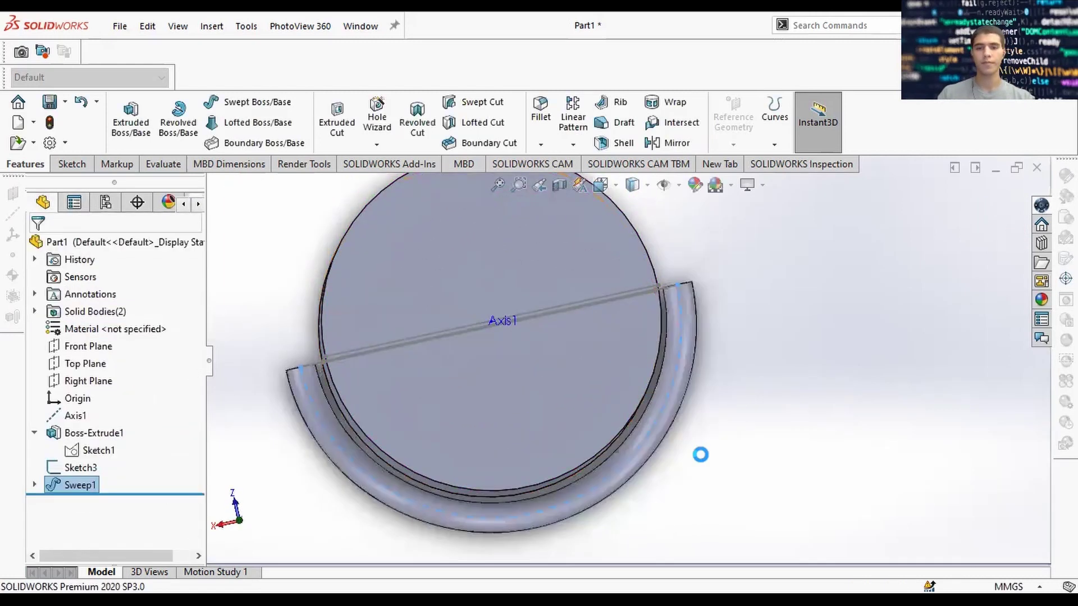
Edit the cylinder's extrusion and pick different sketch contours for it
middle_drag(700, 452, 699, 393)
click(79, 434)
click(110, 383)
middle_drag(555, 336, 553, 373)
scroll(111, 498, down, 2)
click(118, 531)
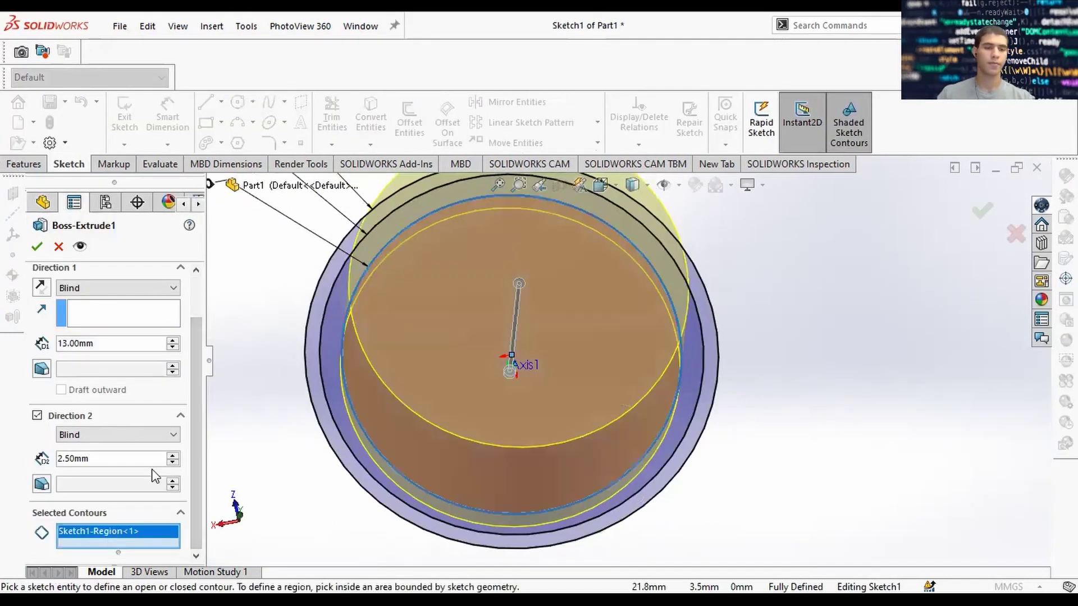
click(525, 472)
scroll(523, 470, up, 3)
middle_drag(509, 402, 508, 431)
scroll(484, 440, down, 4)
click(491, 422)
click(533, 382)
click(981, 211)
scroll(843, 328, up, 3)
middle_drag(843, 332, 845, 286)
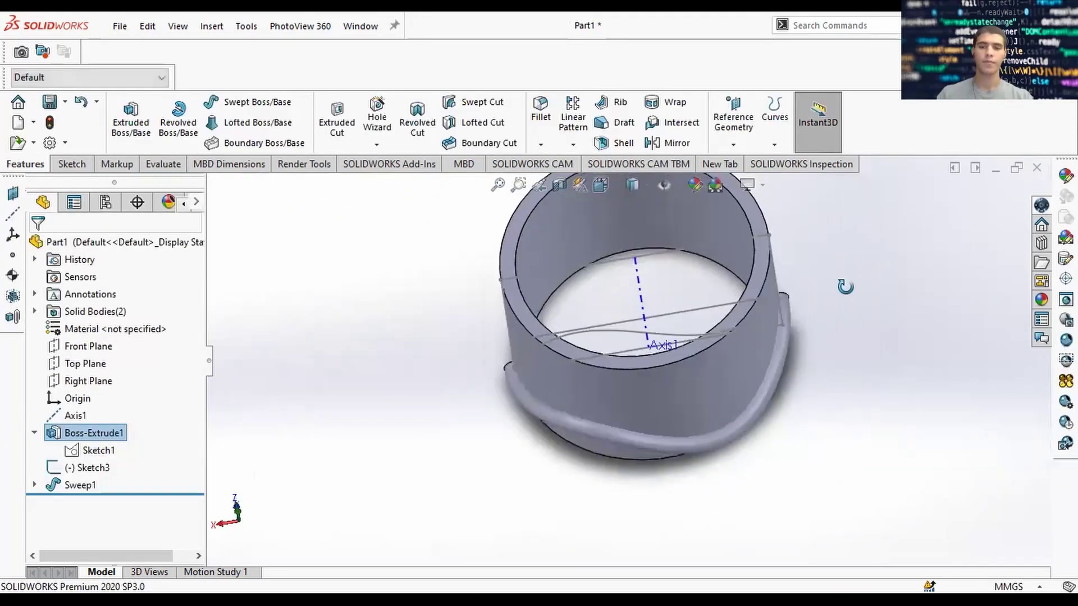
Re-edit the cylinder's extrusion, clearing its selected contours and choosing the full disc so it forms a solid cylinder
click(71, 433)
click(101, 384)
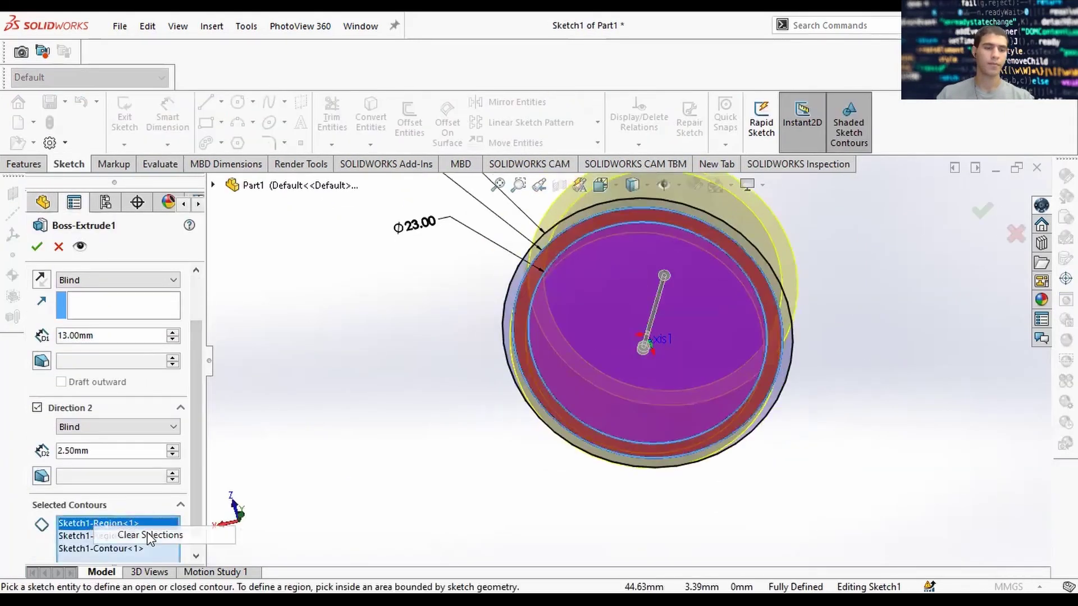
click(508, 435)
click(983, 211)
middle_drag(853, 343, 852, 350)
middle_drag(836, 298, 825, 255)
Hide the sweep's solid body
right_click(96, 318)
click(111, 289)
click(35, 312)
mouse_move(773, 368)
middle_down()
mouse_move(790, 412)
mouse_move(773, 353)
middle_up()
right_click(96, 335)
click(113, 287)
Edit Sketch3 and make one end of its upper horizontal line coincident with the cylinder's adjacent side edge
scroll(531, 389, down, 3)
click(337, 119)
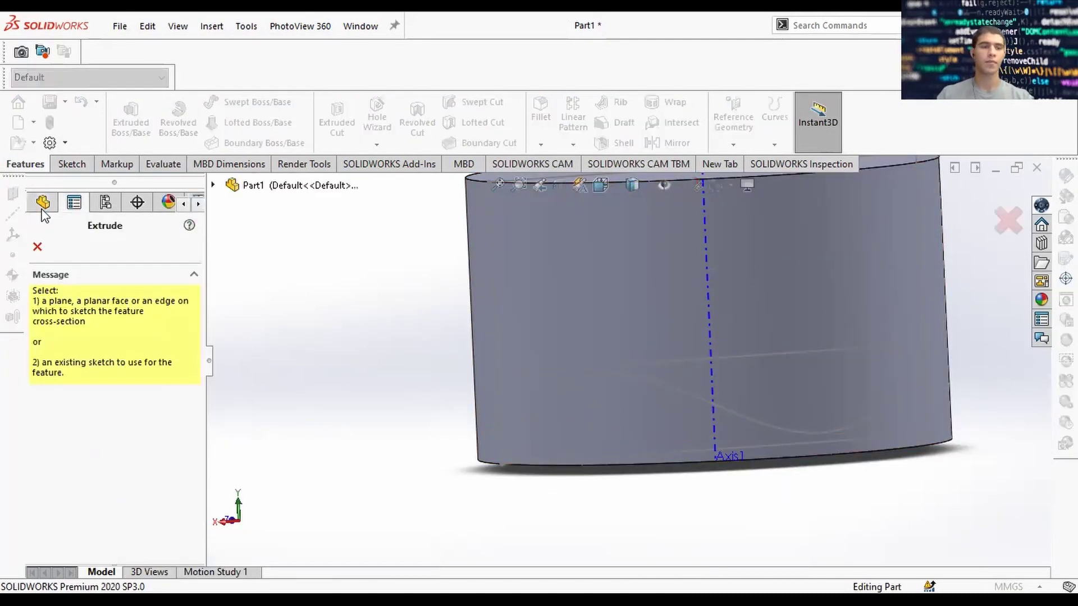
key(Escape)
click(112, 503)
middle_drag(365, 418, 412, 413)
right_click(88, 502)
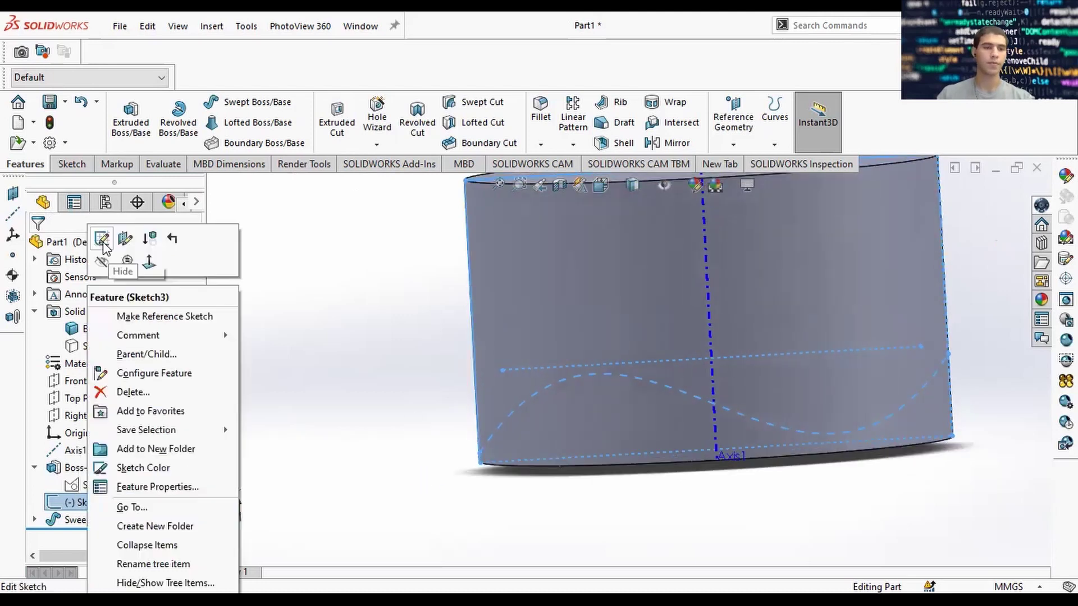
click(101, 240)
click(502, 371)
ctrl+click(476, 379)
click(72, 519)
Make the upper line's other end coincident with the opposite side edge, then dimension the line's height and exit the sketch
click(915, 488)
click(947, 323)
ctrl+click(920, 346)
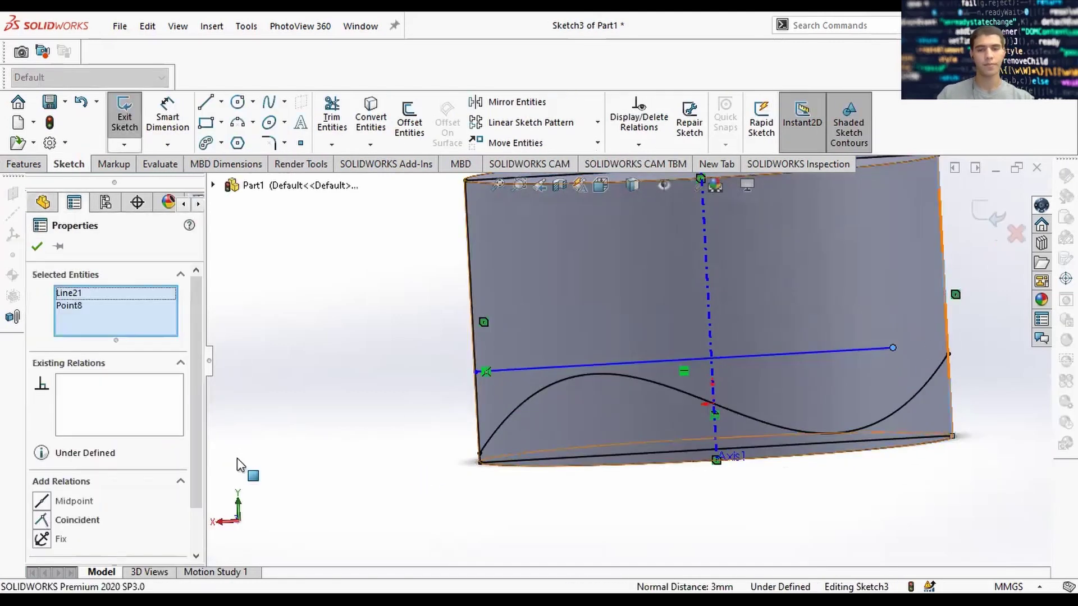
click(73, 520)
click(167, 115)
click(637, 362)
click(690, 451)
click(981, 209)
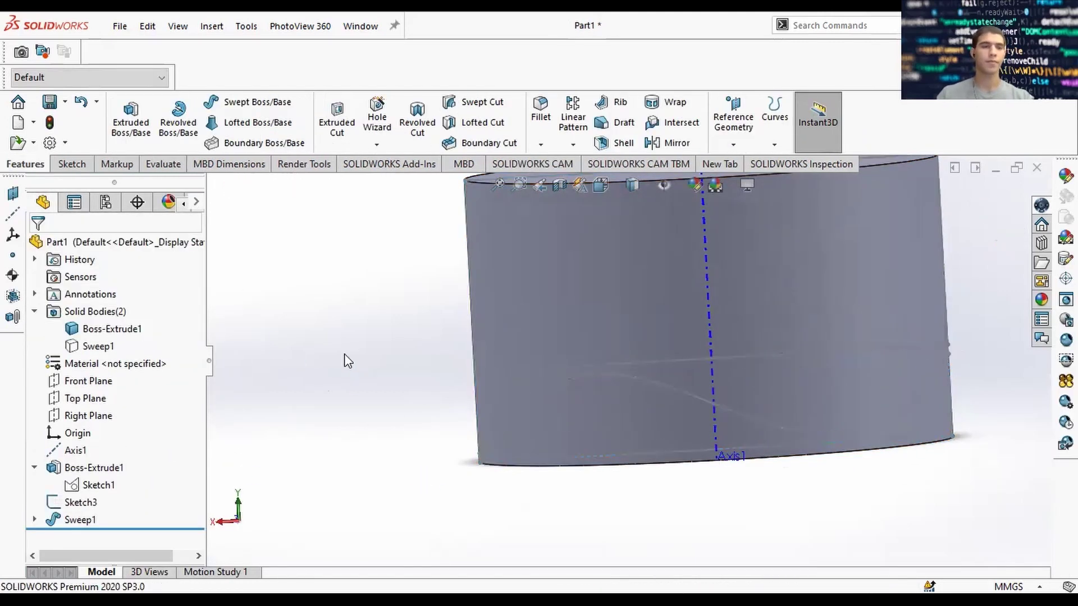
Cut the region of Sketch3 below the wavy curve through all of the cylinder in both directions
middle_drag(347, 360, 348, 402)
click(84, 504)
click(337, 119)
scroll(648, 413, up, 3)
middle_drag(648, 325, 682, 363)
click(106, 297)
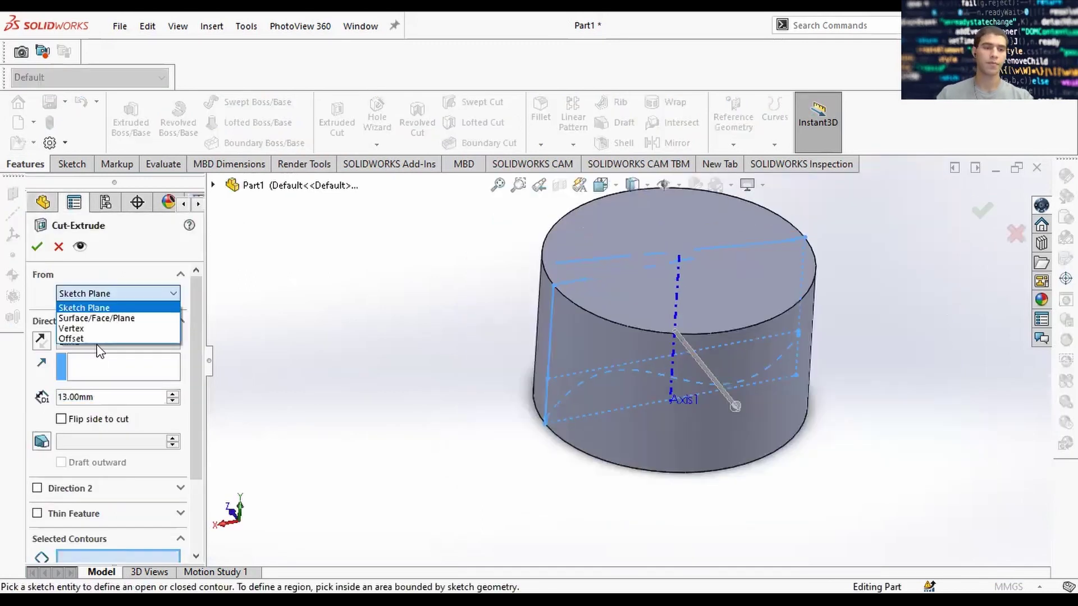
click(99, 346)
click(115, 378)
drag(196, 384, 196, 452)
click(631, 400)
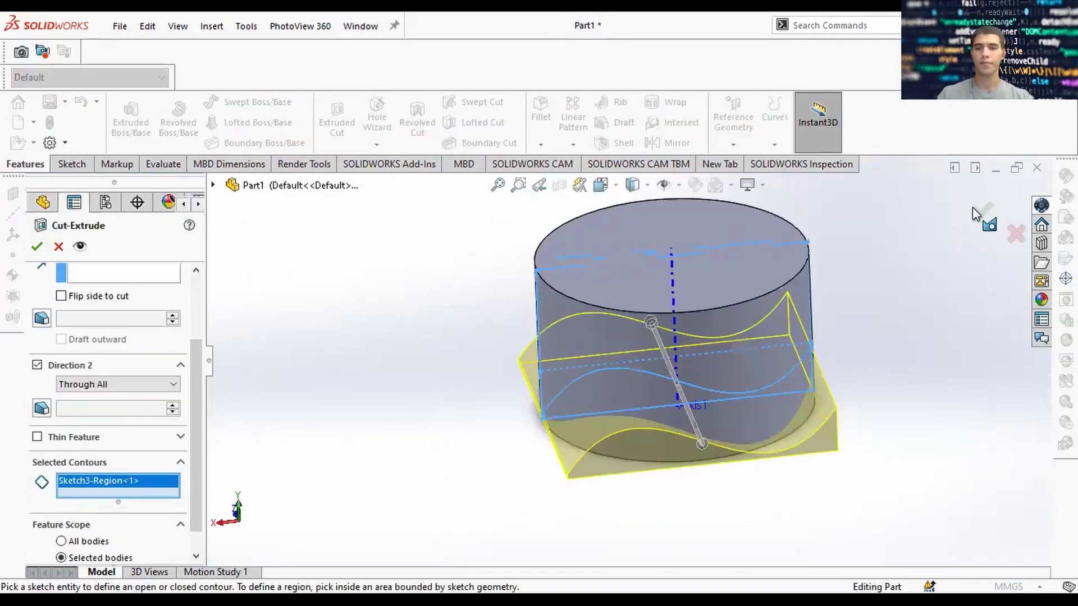
click(981, 212)
middle_drag(643, 347, 599, 405)
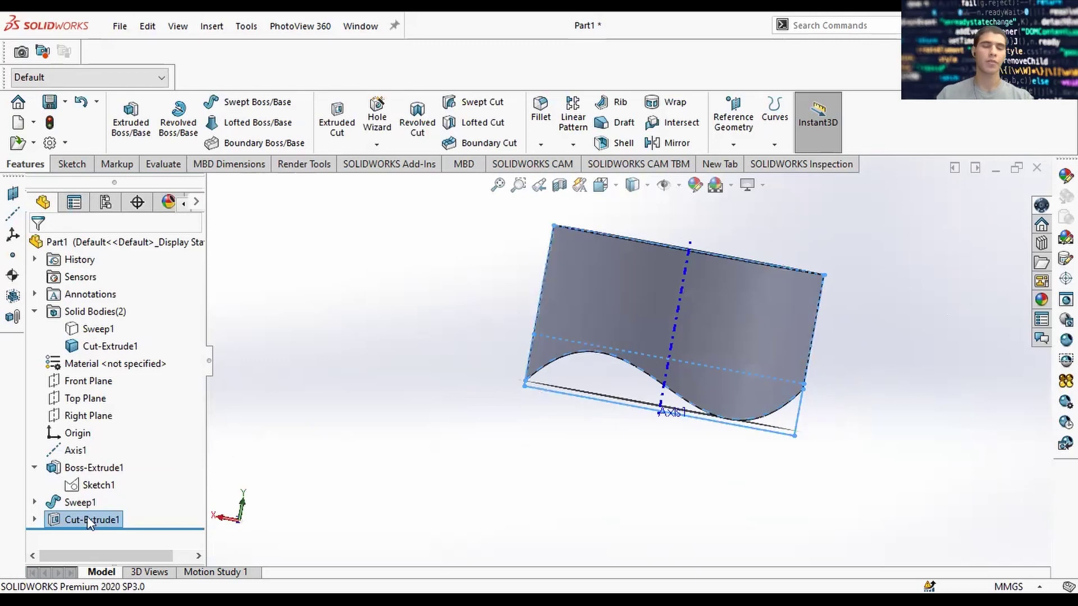
scroll(393, 331, up, 3)
scroll(427, 337, down, 2)
middle_drag(722, 404, 836, 416)
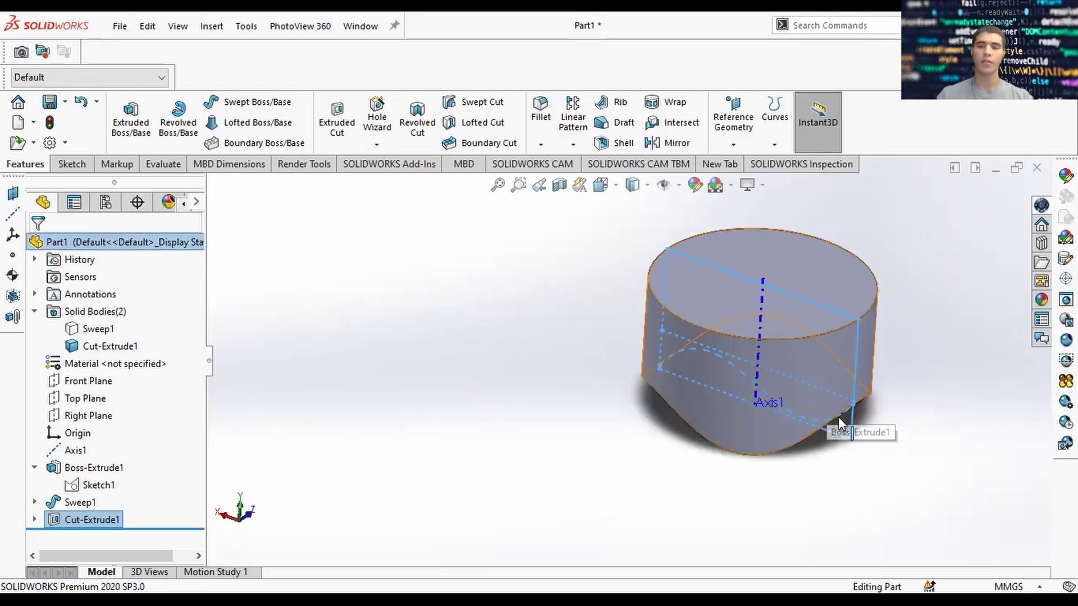
click(295, 349)
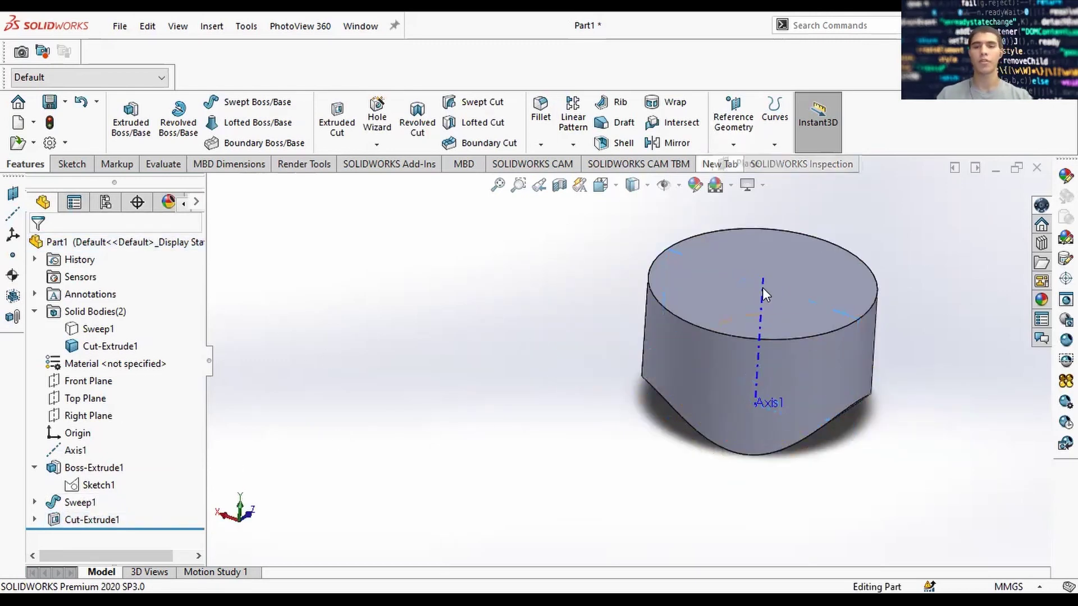
ctrl+middle_drag(789, 311, 736, 315)
ctrl+middle_drag(855, 346, 771, 366)
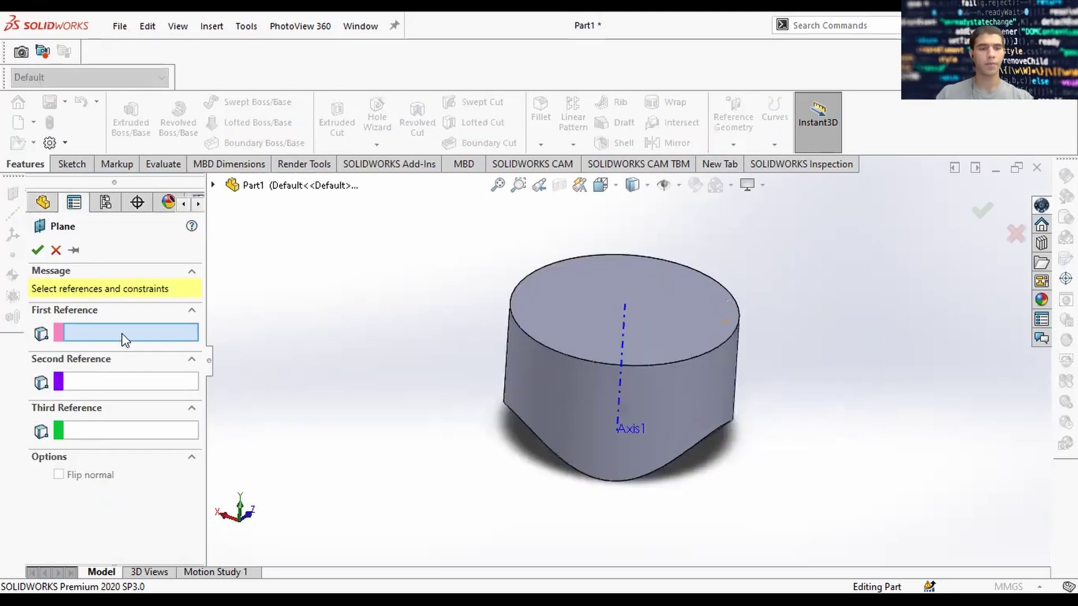
click(623, 314)
middle_drag(555, 356, 556, 398)
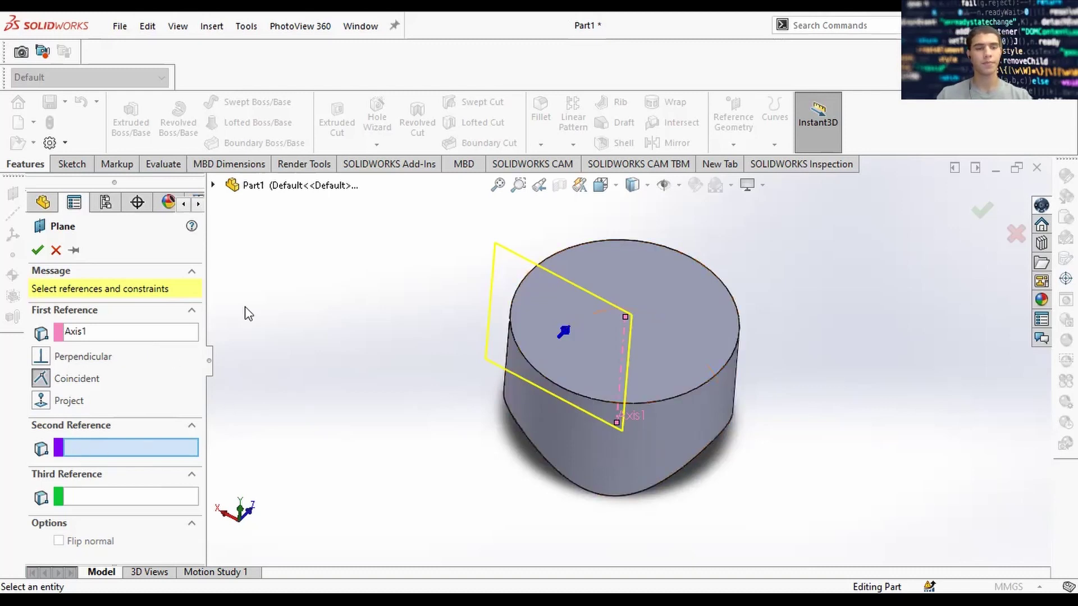
click(82, 229)
click(284, 325)
middle_drag(592, 365, 591, 316)
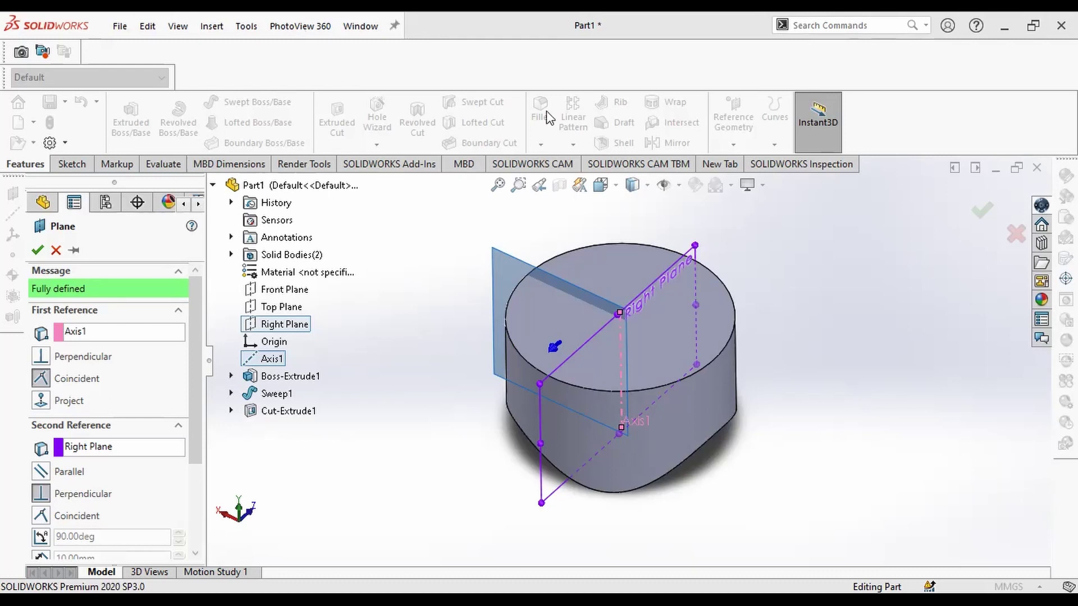
scroll(135, 422, down, 1)
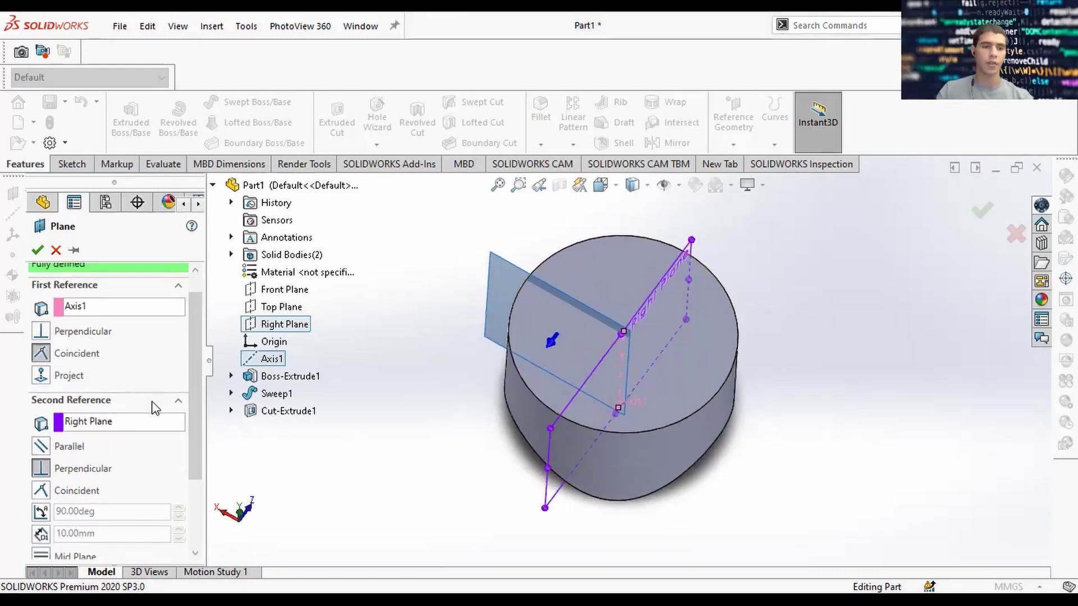
right_click(130, 307)
click(137, 318)
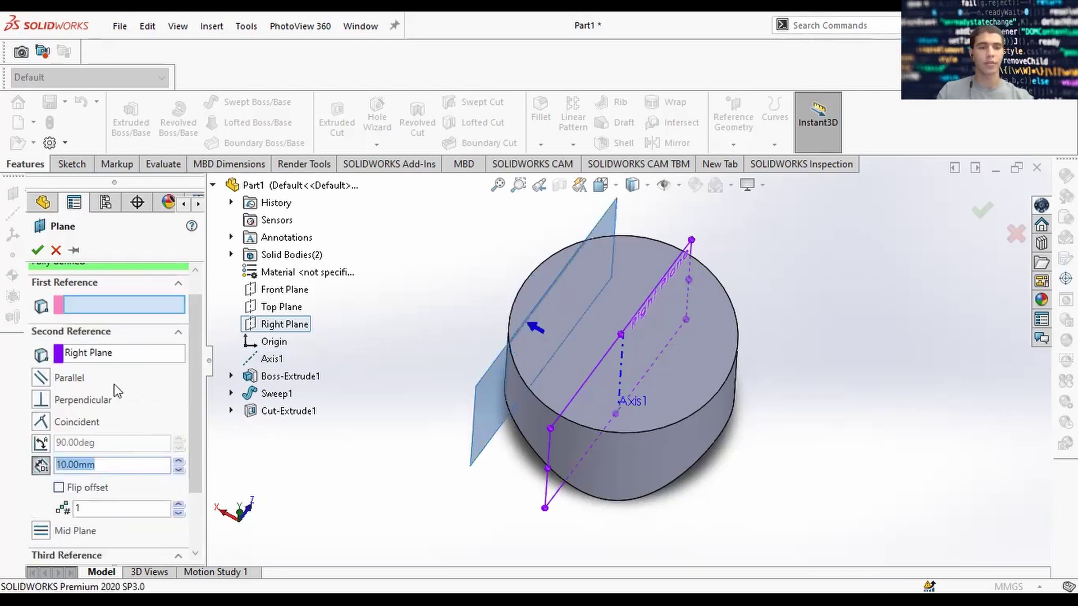
right_click(120, 355)
click(140, 366)
mouse_move(739, 364)
middle_down()
mouse_move(662, 359)
mouse_move(676, 344)
mouse_move(607, 402)
mouse_move(583, 449)
mouse_move(510, 451)
middle_up()
click(231, 376)
click(230, 411)
scroll(553, 452, down, 7)
click(688, 442)
scroll(605, 431, up, 12)
mouse_move(643, 362)
middle_down()
mouse_move(659, 400)
mouse_move(633, 384)
middle_up()
click(55, 250)
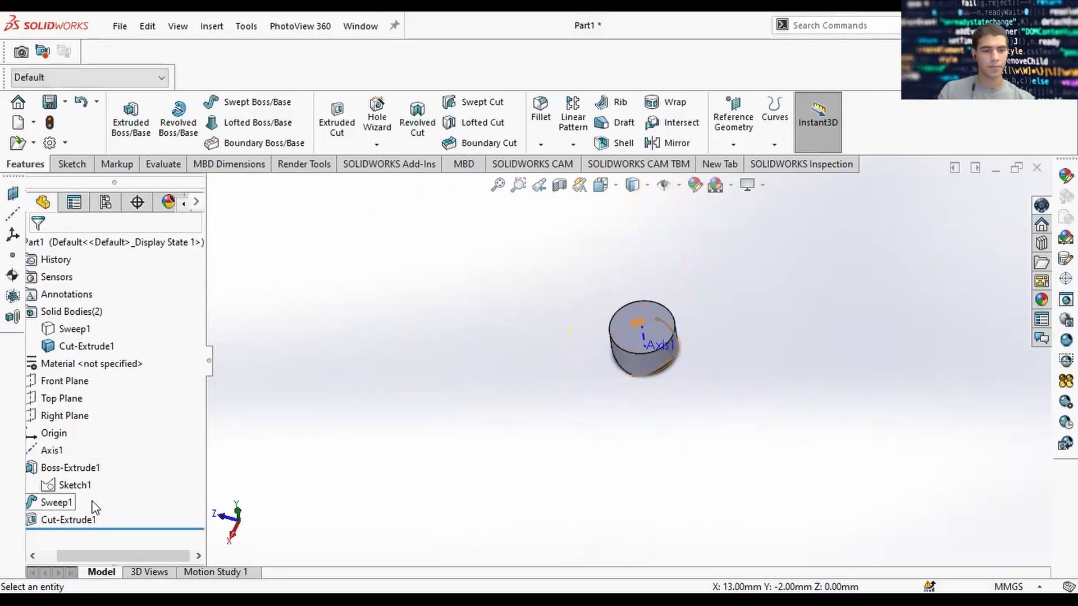
Review the small circle sketch at the end of the wavy curve and leave its editing
scroll(644, 349, down, 7)
click(89, 385)
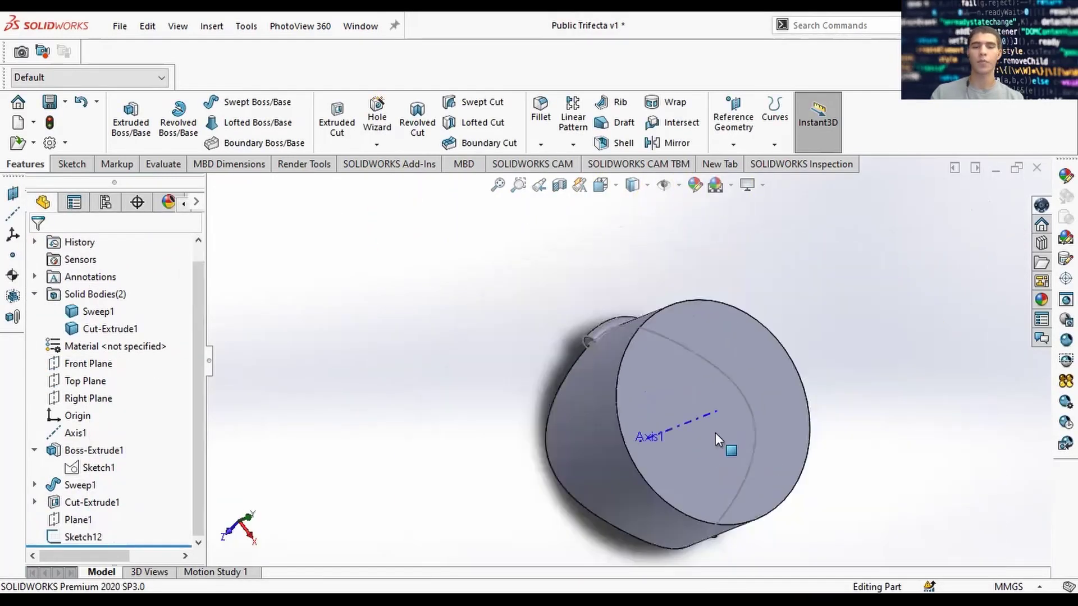
click(85, 537)
click(103, 489)
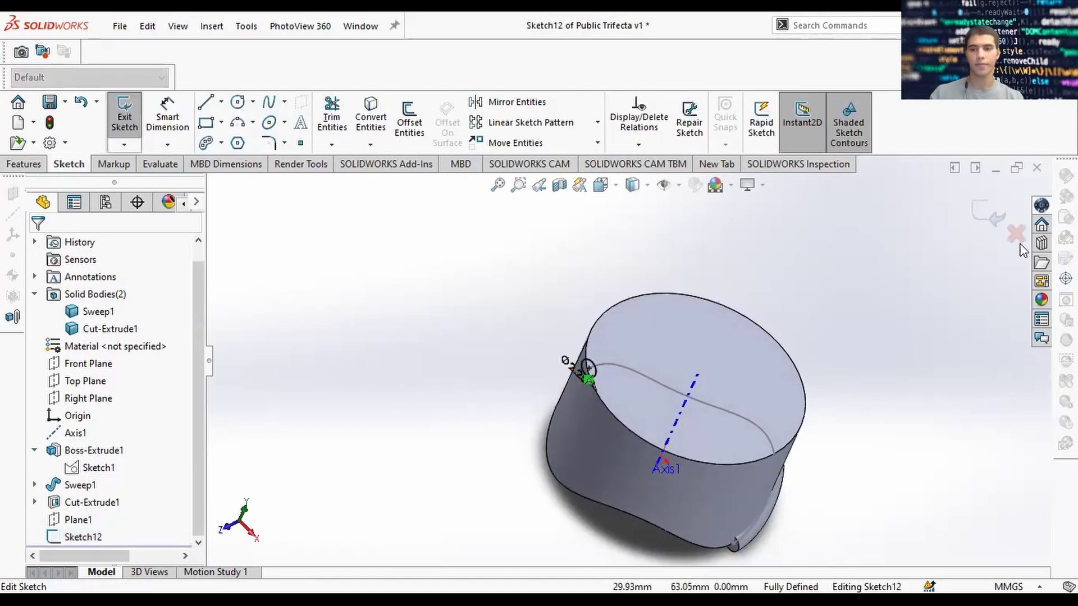
click(1018, 242)
right_click(89, 537)
click(127, 239)
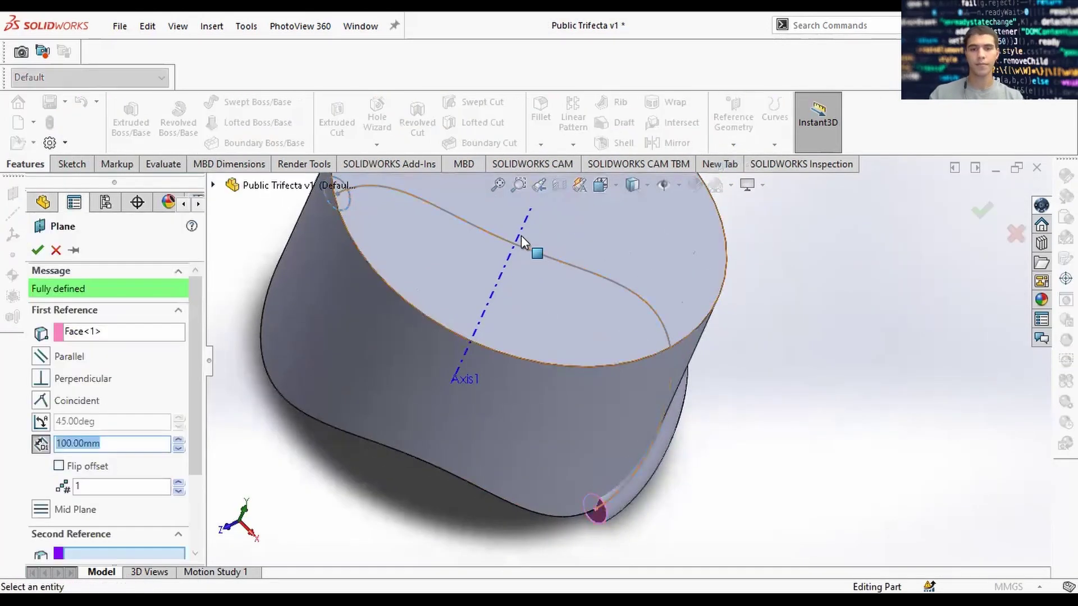
Add Axis1 as the plane's second reference and set its angle to the sweep's end face to 1.5 degrees
click(520, 241)
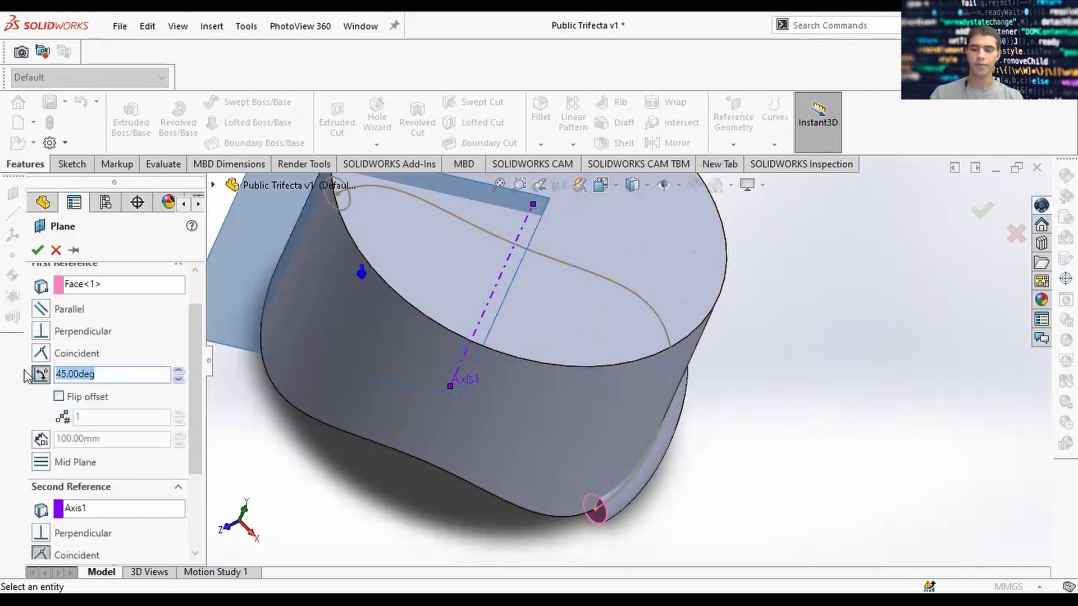
text(1.5)
middle_drag(469, 396, 619, 320)
click(137, 488)
click(103, 490)
click(106, 508)
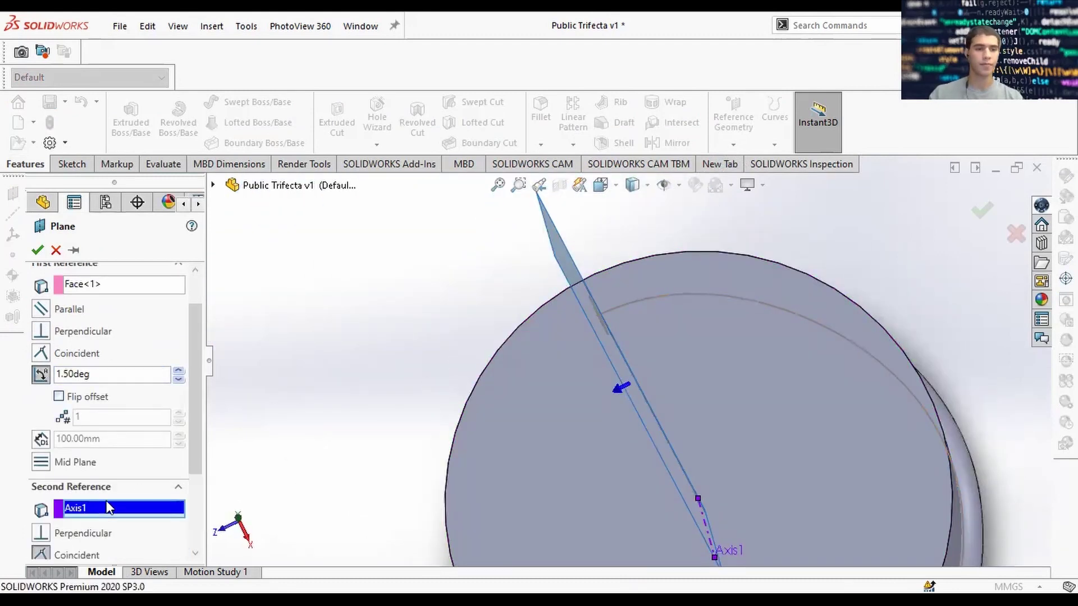
Replace the plane's first reference with the Front Plane and set the angle to 360-1.5 degrees
click(107, 284)
key(Delete)
scroll(617, 311, up, 2)
click(214, 185)
click(285, 290)
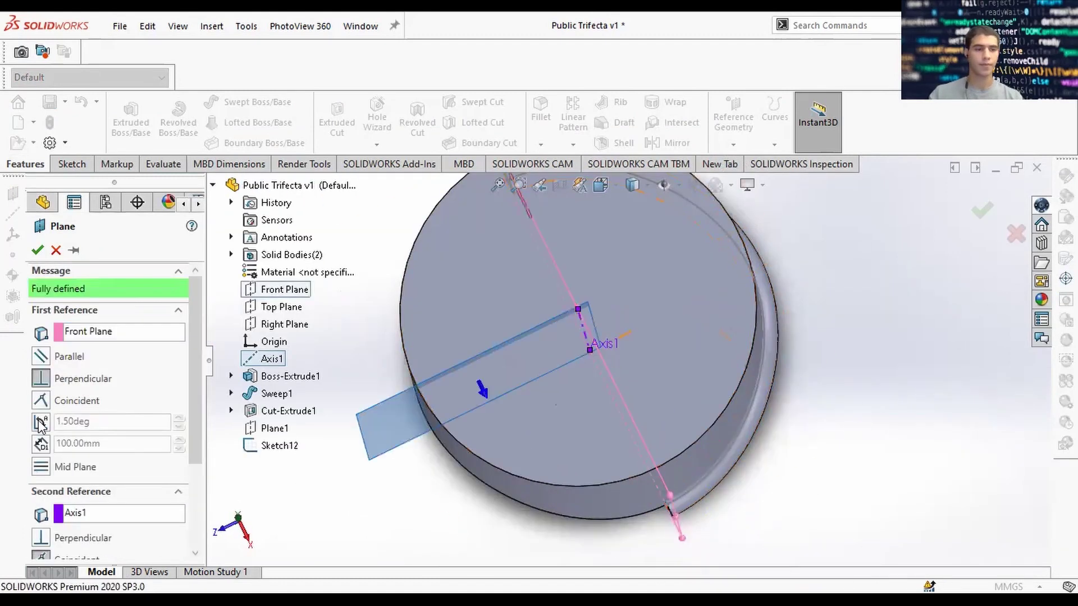
click(40, 356)
text(358)
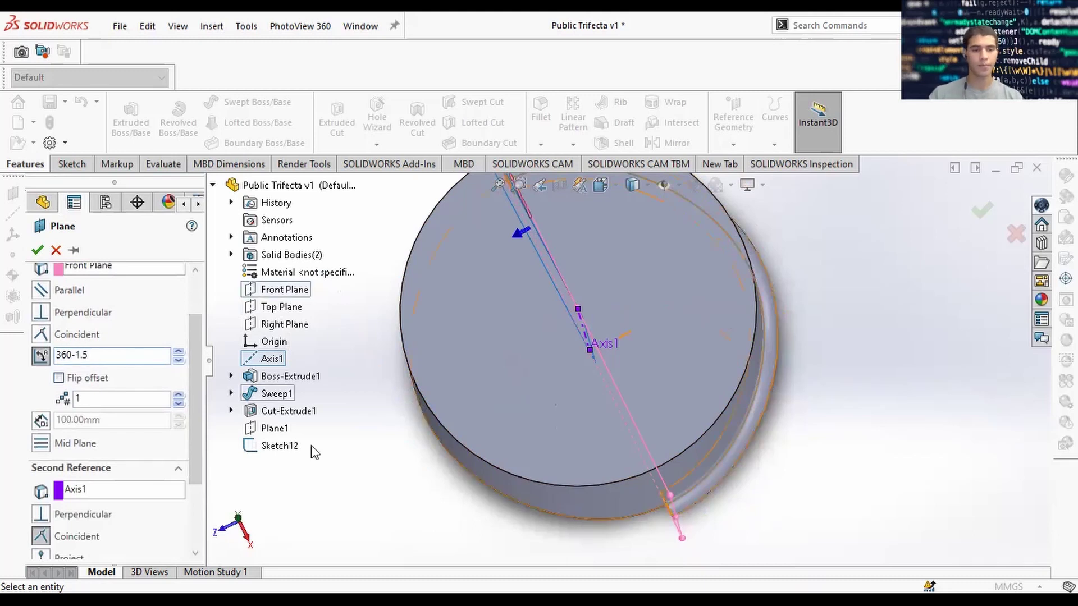
middle_drag(503, 255, 512, 297)
Set the plane's angle to the Front Plane to 178.5 degrees and complete the plane
click(125, 355)
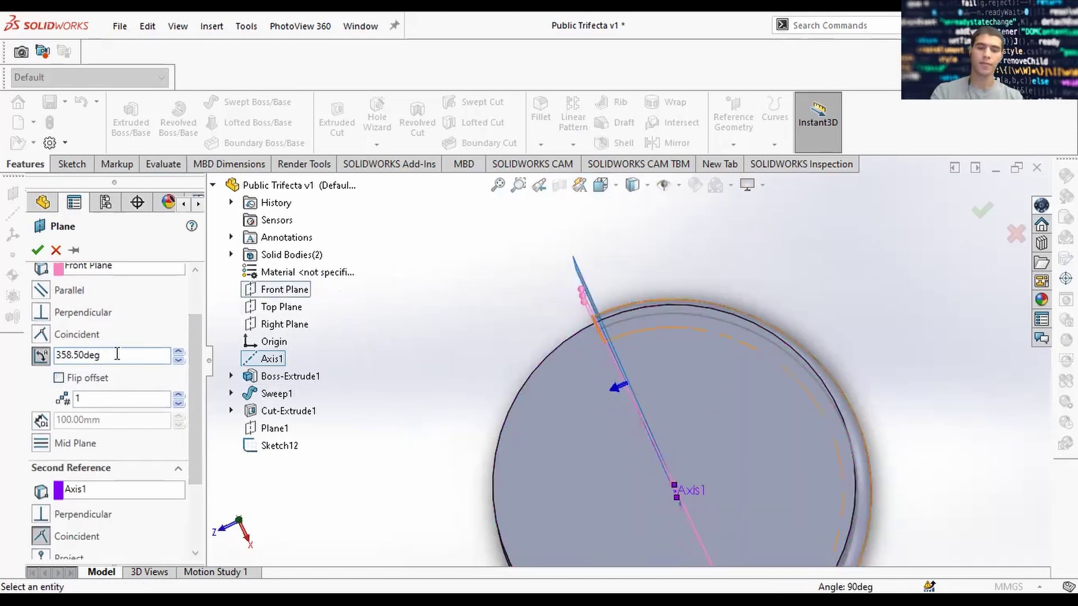
text(-180)
key(Return)
scroll(597, 328, up, 4)
scroll(679, 500, down, 6)
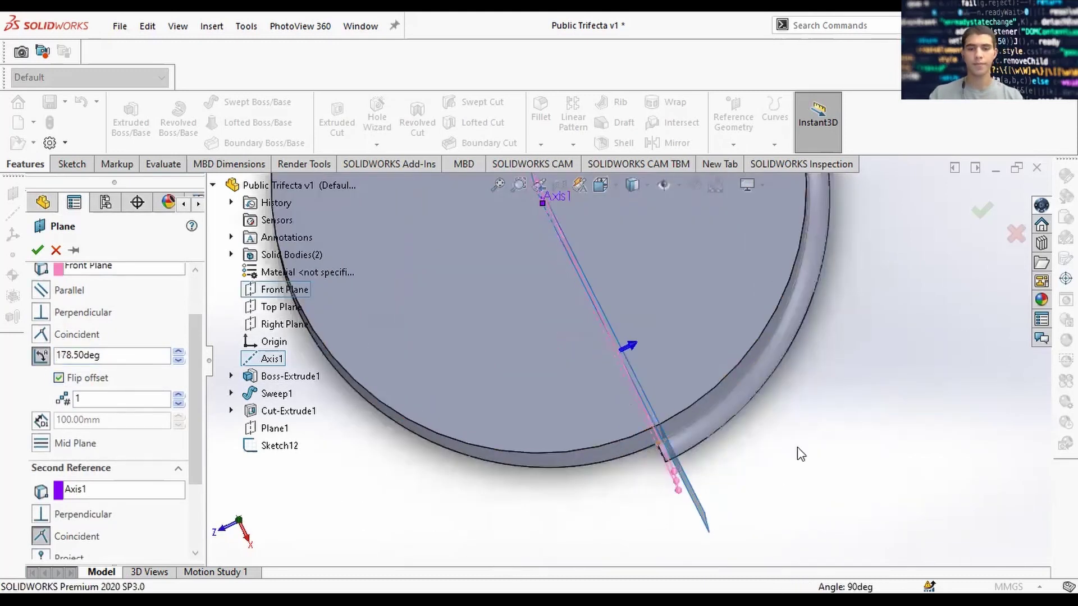
middle_drag(798, 452, 811, 433)
click(982, 210)
Examine the new angled plane's position at the end of the sweep
click(80, 505)
click(87, 457)
scroll(449, 337, up, 2)
key(Escape)
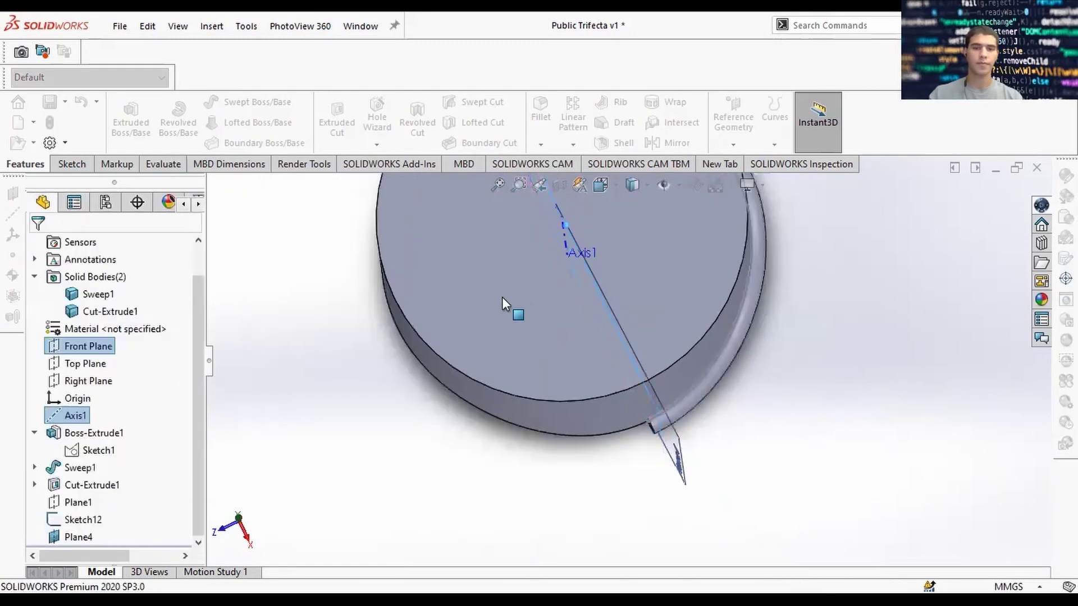
middle_drag(503, 303, 511, 323)
scroll(713, 488, down, 2)
middle_drag(713, 488, 710, 449)
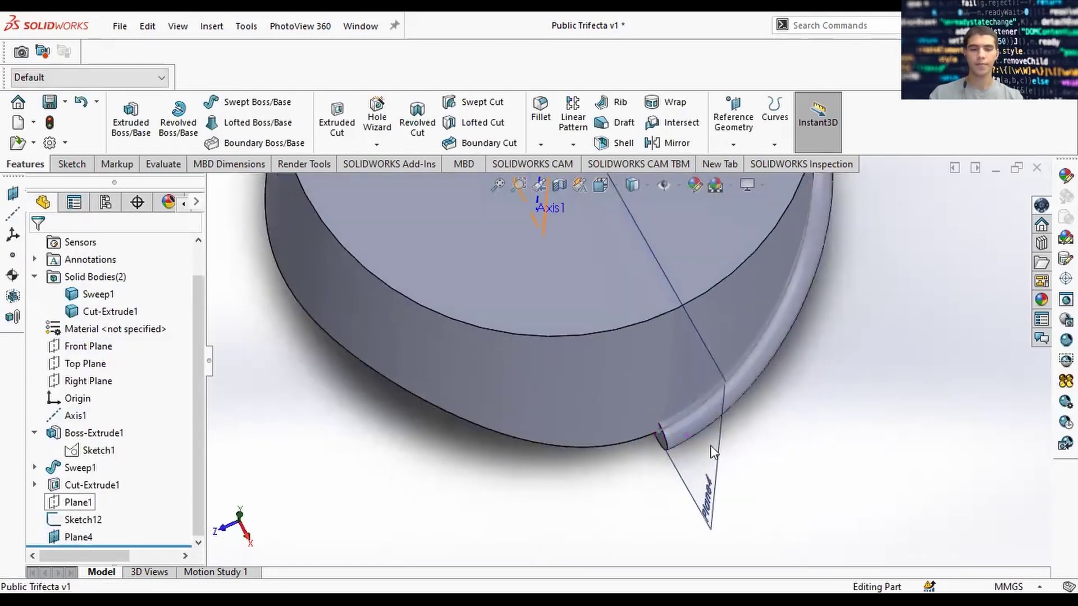
click(79, 537)
scroll(655, 471, up, 4)
scroll(658, 461, down, 6)
key(Escape)
Sketch a circle about 2.33 mm in diameter at the sweep's end, centred on the wavy curve's endpoint, and dimension its diameter
click(72, 166)
click(124, 115)
middle_drag(625, 446, 619, 424)
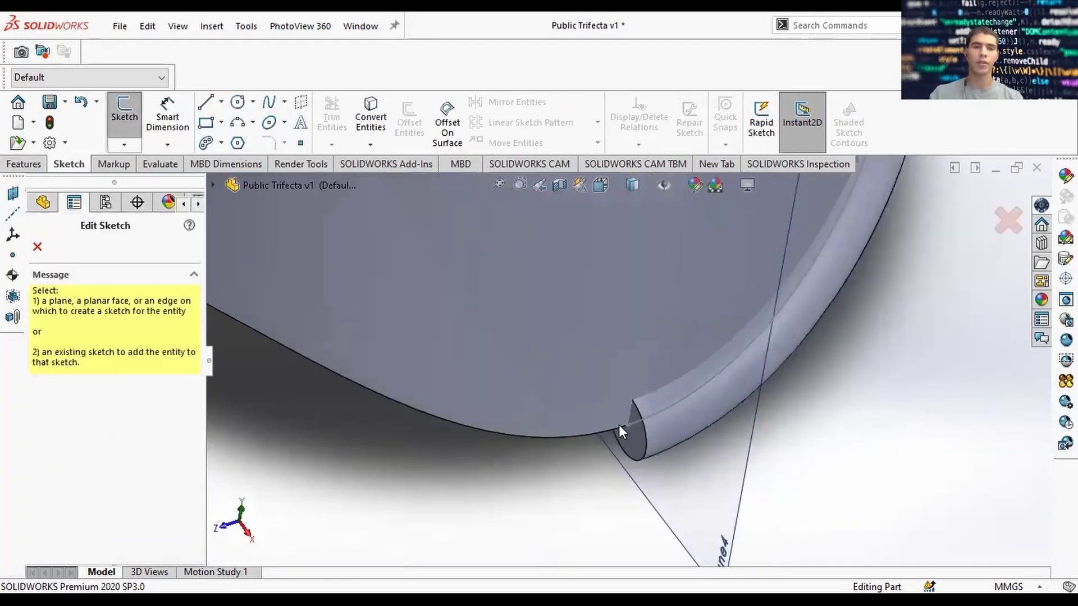
click(654, 461)
scroll(654, 455, down, 3)
key(c)
click(609, 405)
click(645, 435)
key(d)
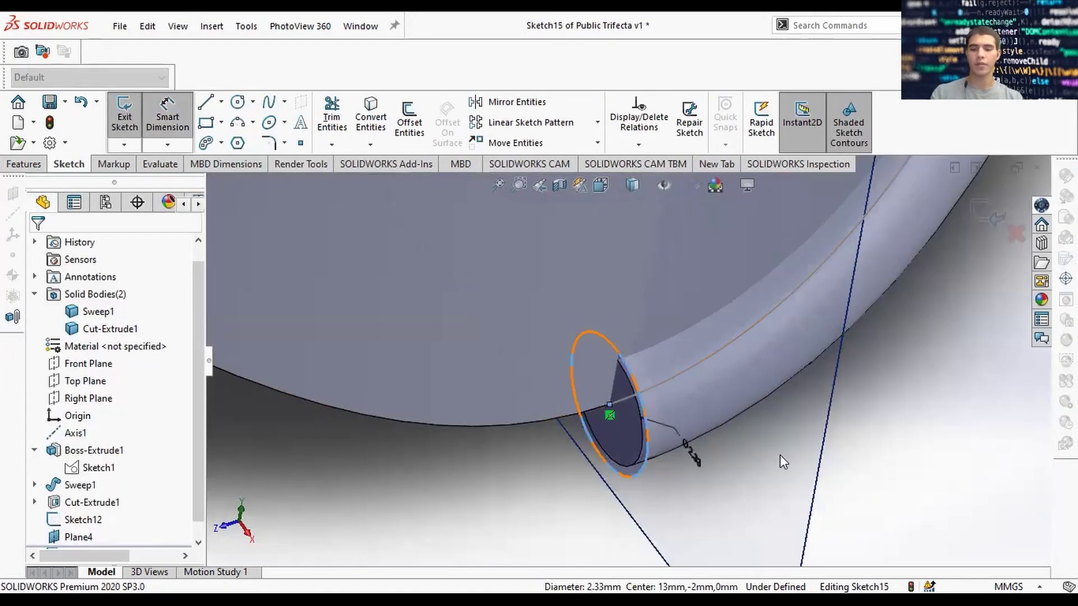
click(779, 455)
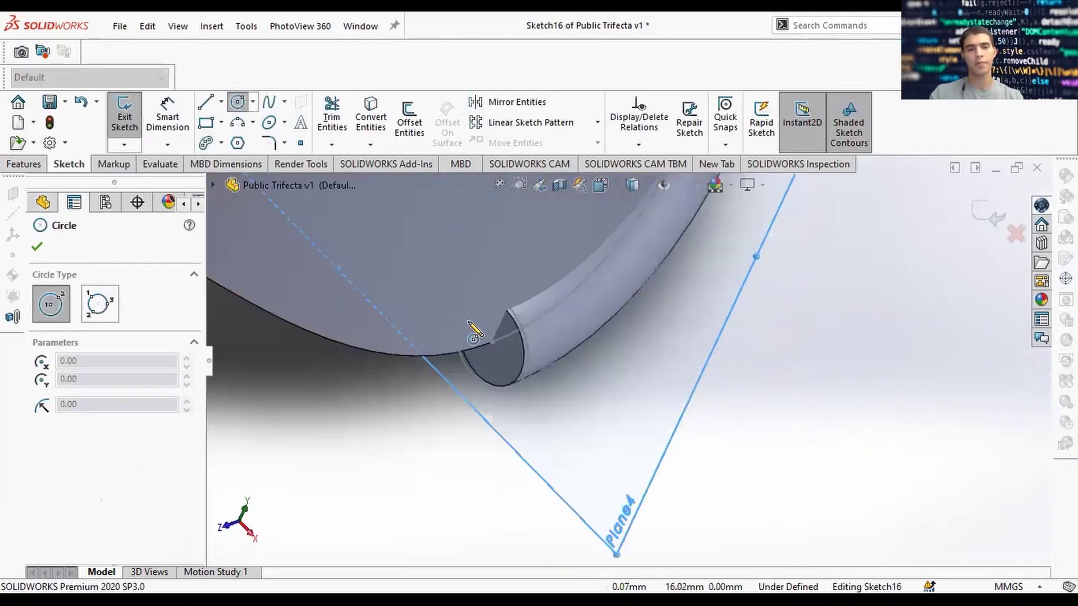
Sketch a circle about 2.16 mm in diameter on Plane4 near the sweep and set its diameter to 2 mm
middle_drag(701, 415, 656, 405)
key(d)
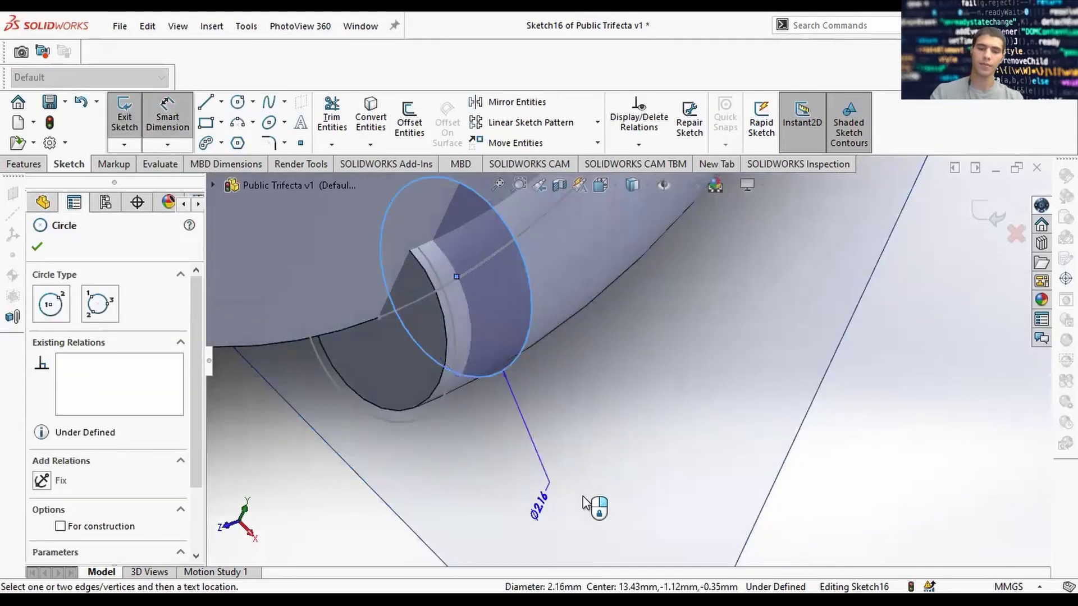
key(Escape)
Try to attach the 2 mm circle's centre to the sweep's path curve with a relation
click(457, 277)
scroll(634, 317, up, 4)
middle_drag(511, 340, 281, 427)
key(Escape)
scroll(531, 316, down, 8)
click(553, 329)
ctrl+click(533, 454)
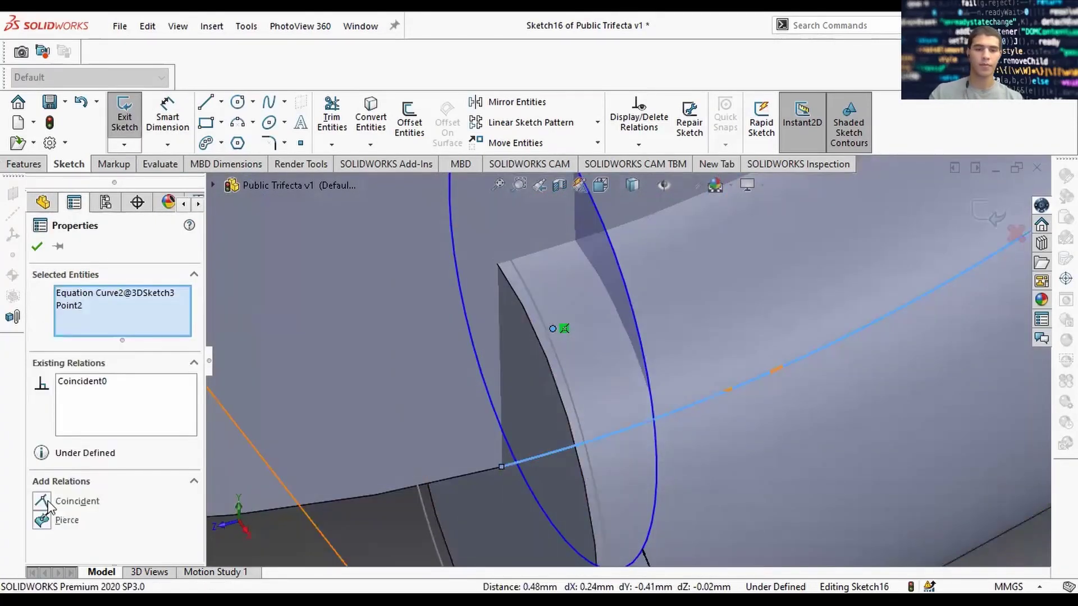
scroll(682, 375, up, 5)
middle_drag(682, 375, 785, 378)
key(Escape)
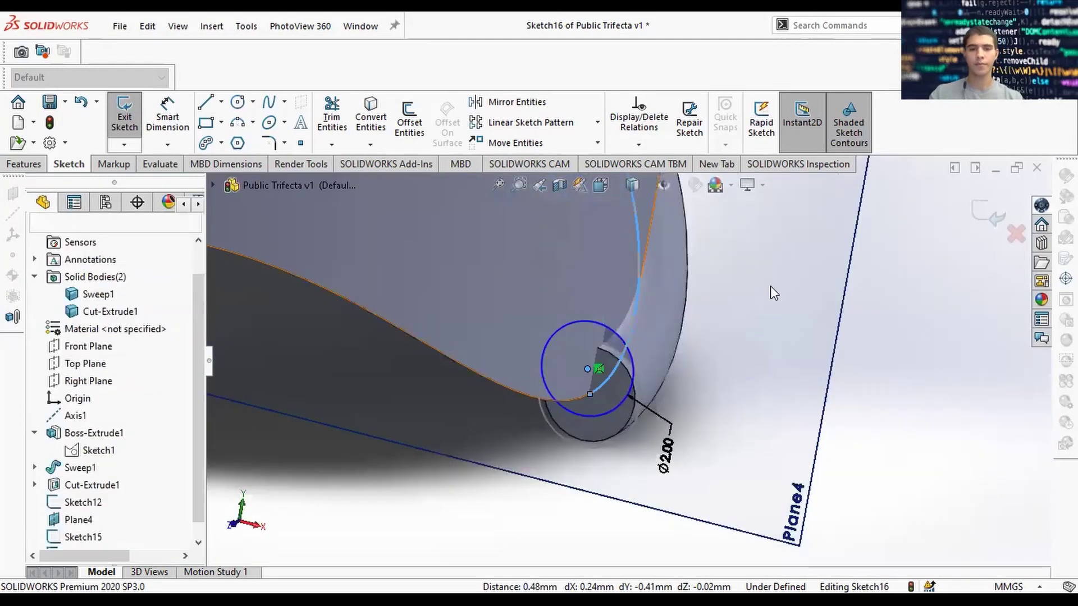
scroll(770, 285, up, 5)
middle_drag(771, 285, 753, 281)
scroll(645, 381, down, 4)
mouse_move(657, 359)
middle_down()
mouse_move(630, 433)
mouse_move(571, 467)
middle_up()
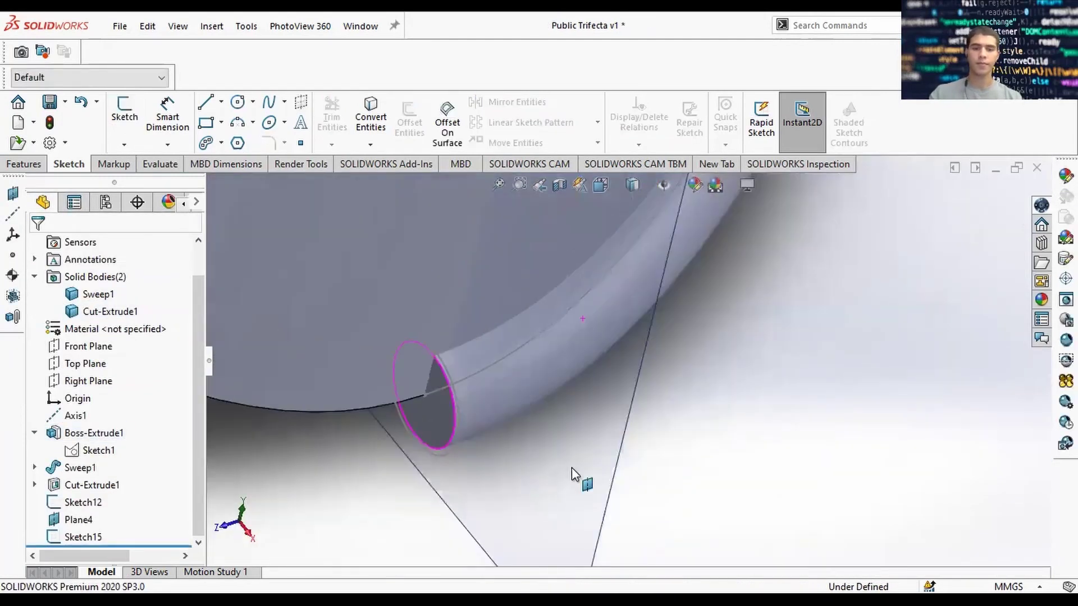
scroll(573, 469, up, 4)
Start a new sketch on Plane4 and draw a circle centred near the sweep's path curve
click(594, 488)
click(238, 102)
scroll(497, 365, down, 5)
click(636, 363)
click(675, 410)
key(Escape)
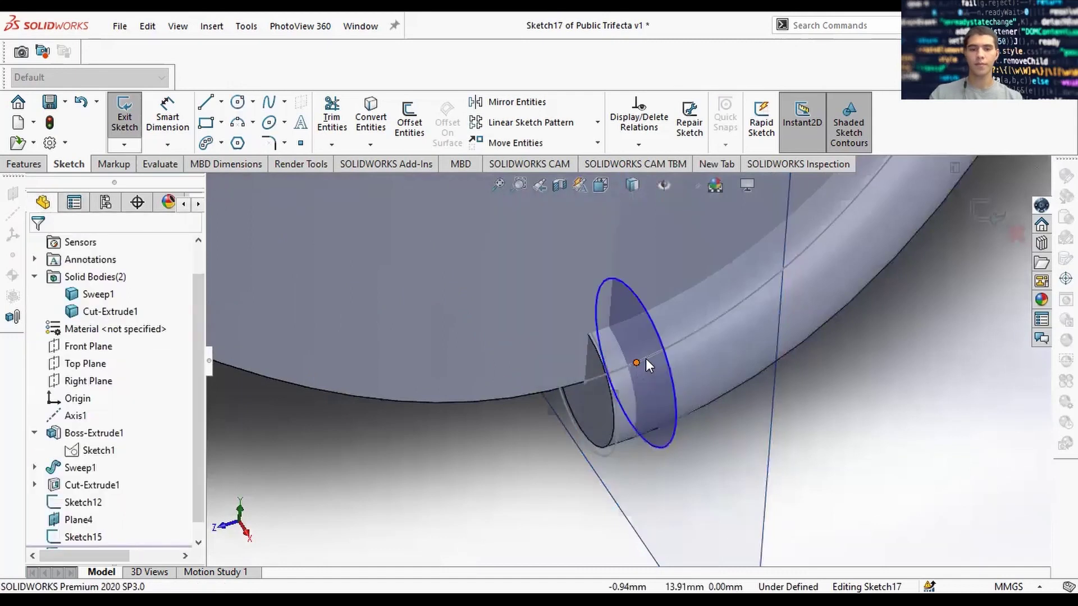
Add a Pierce relation between the new circle's centre and the 3DSketch3 path curve of the sweep
click(637, 363)
ctrl+click(686, 338)
click(35, 468)
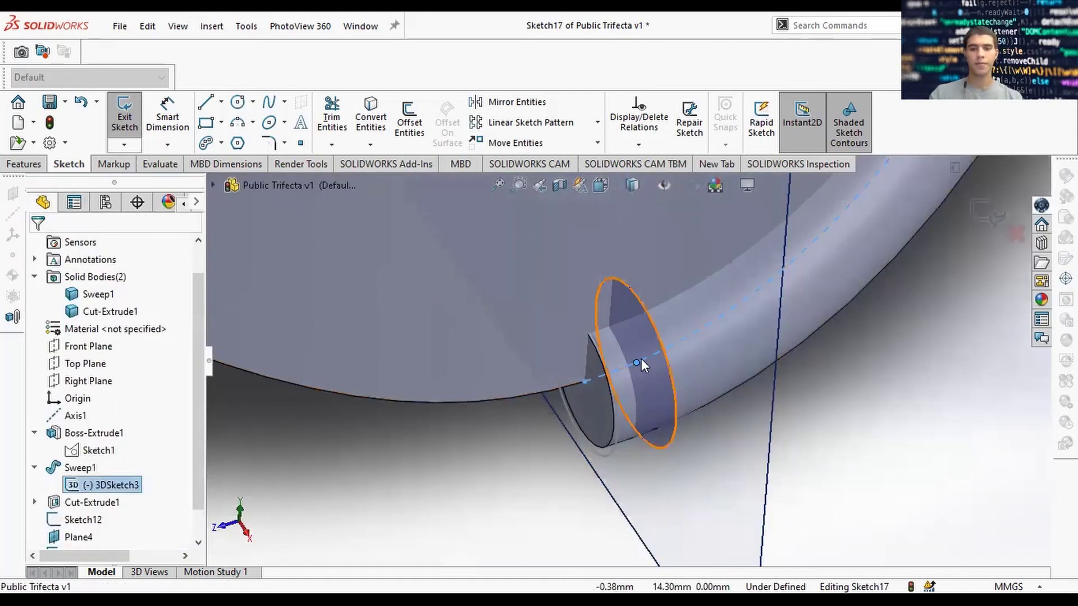
click(619, 367)
ctrl+click(636, 362)
click(43, 520)
middle_drag(539, 415, 443, 413)
key(Escape)
Set the circle's diameter to 2 mm and close the sketch
click(168, 115)
click(591, 445)
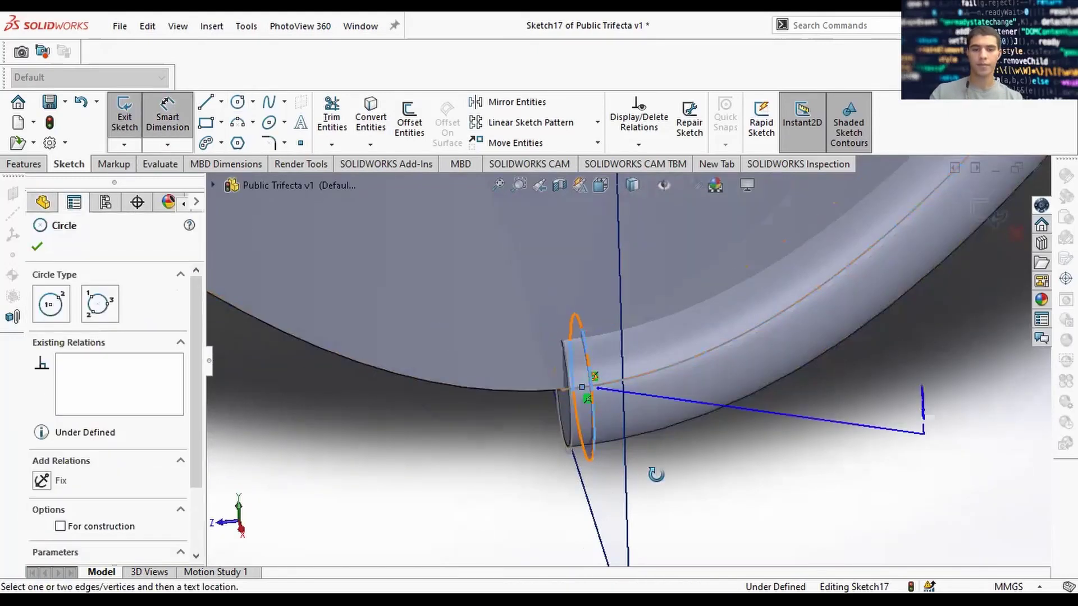
middle_drag(654, 474, 741, 485)
click(611, 532)
text(2)
key(Return)
click(124, 115)
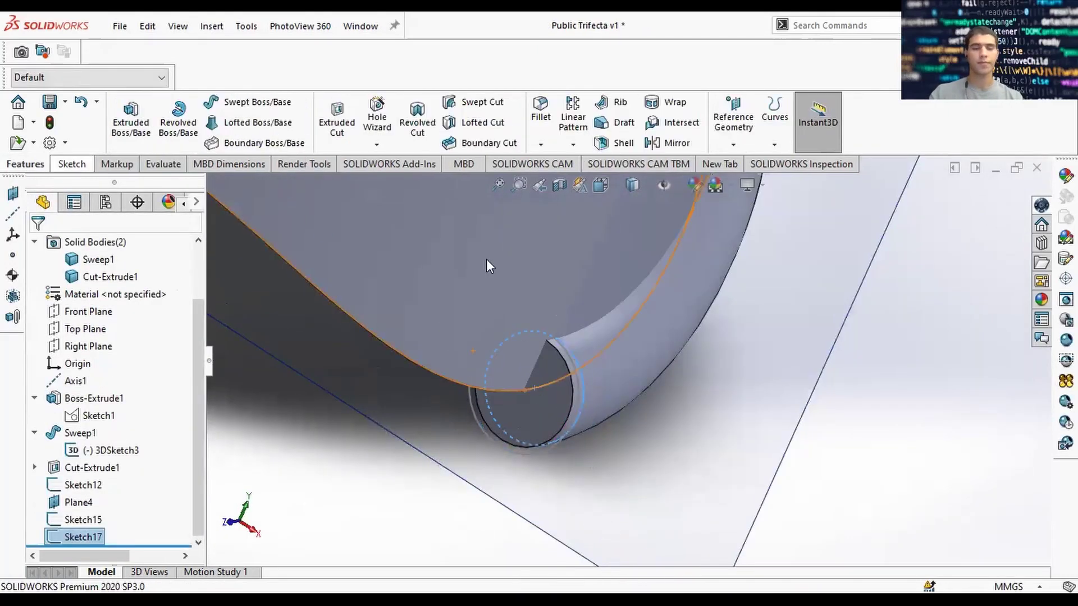
Start a lofted boss using the two circles at the sweep's end, Sketch15 and Sketch17, as profiles
click(257, 122)
click(579, 386)
middle_drag(609, 395, 550, 374)
scroll(550, 374, down, 4)
click(550, 385)
click(550, 386)
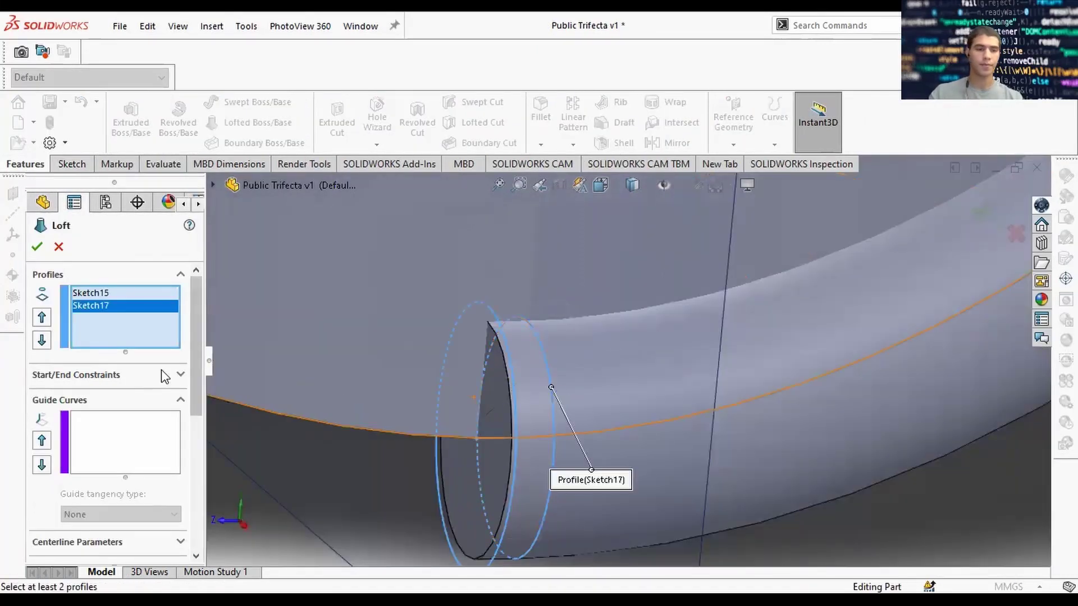
Set the loft's start constraint to Normal To Profile and complete the loft
click(163, 375)
scroll(532, 392, up, 3)
click(563, 395)
scroll(121, 365, down, 1)
click(120, 355)
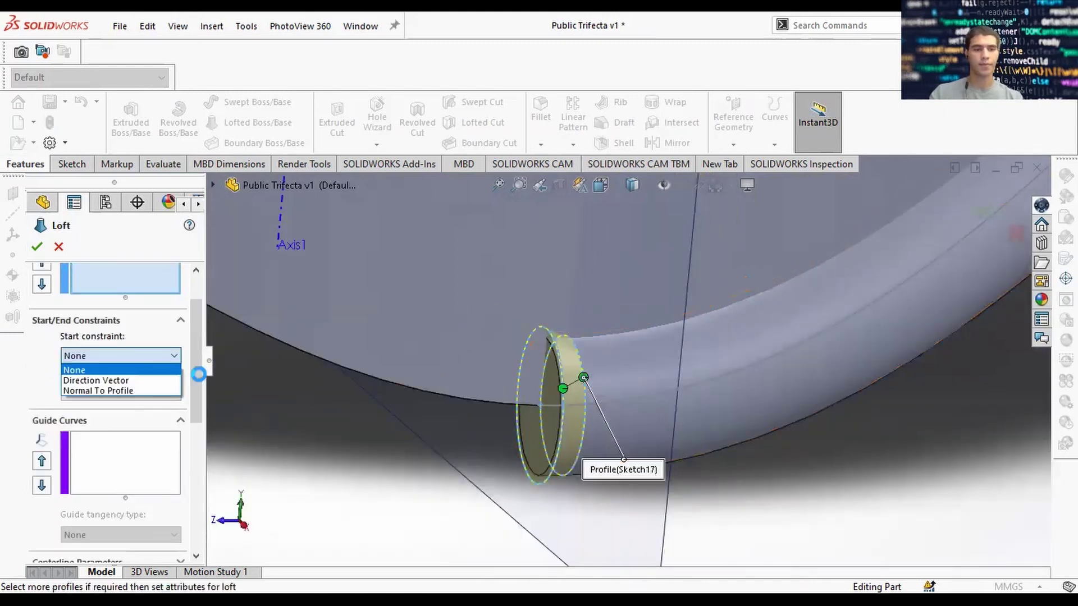
click(107, 388)
scroll(39, 540, down, 5)
click(37, 247)
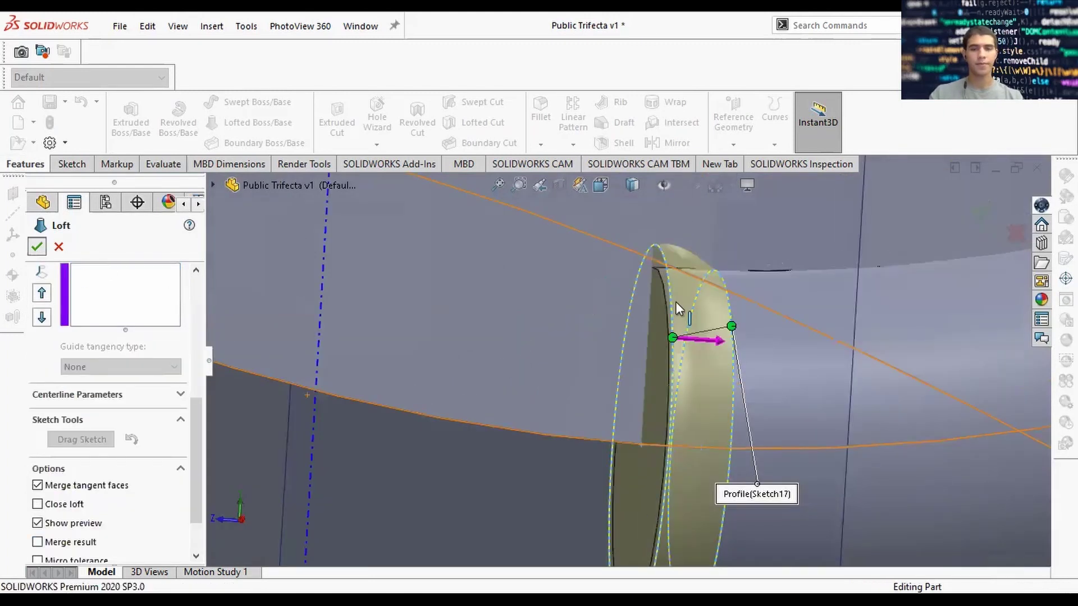
Mirror the loft body about its flat circular end face
scroll(677, 306, up, 7)
middle_drag(444, 235, 475, 263)
click(671, 143)
scroll(702, 410, down, 8)
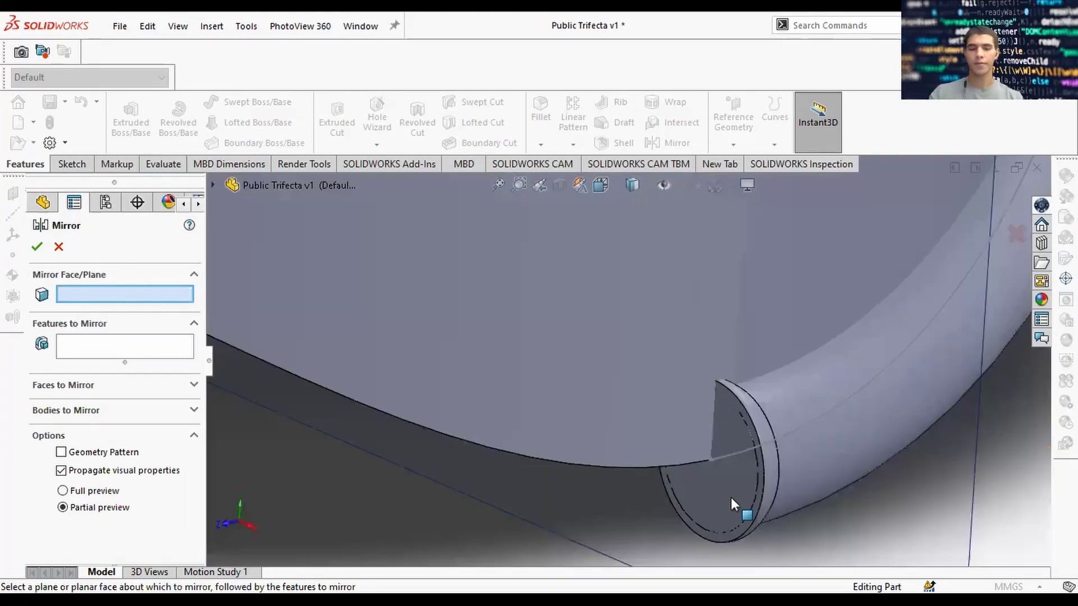
click(732, 501)
click(193, 411)
click(722, 427)
click(37, 246)
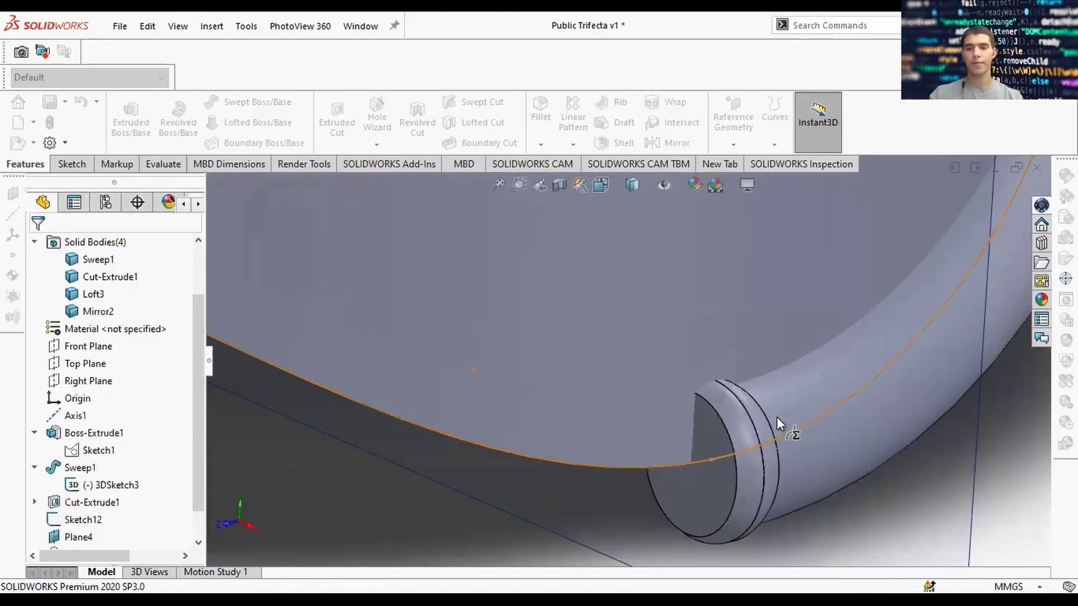
middle_drag(780, 428, 735, 403)
scroll(735, 403, up, 3)
click(58, 247)
click(572, 144)
click(629, 219)
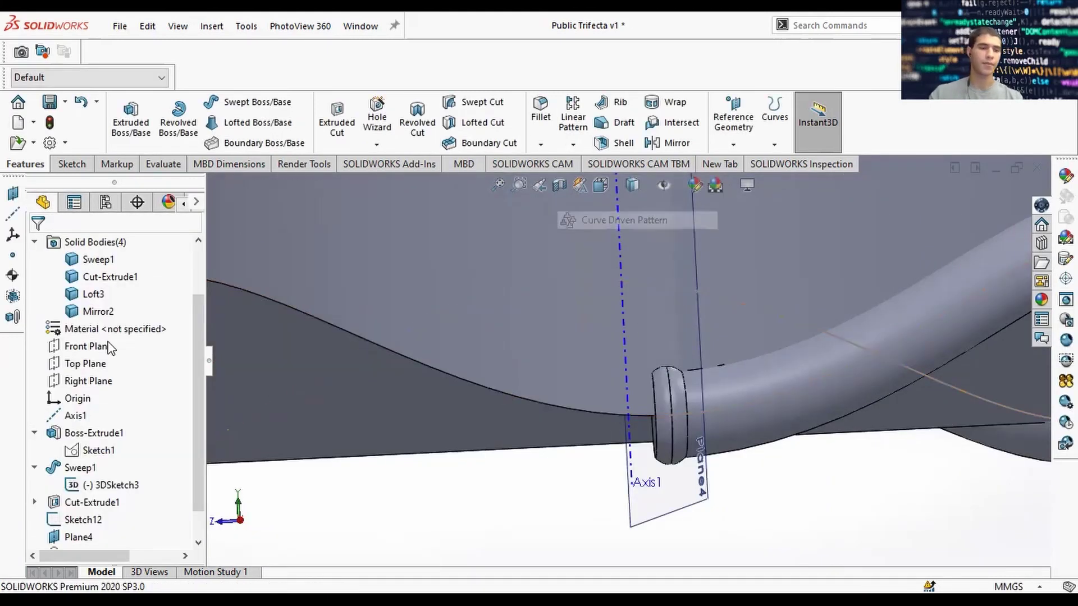
middle_drag(611, 403, 676, 405)
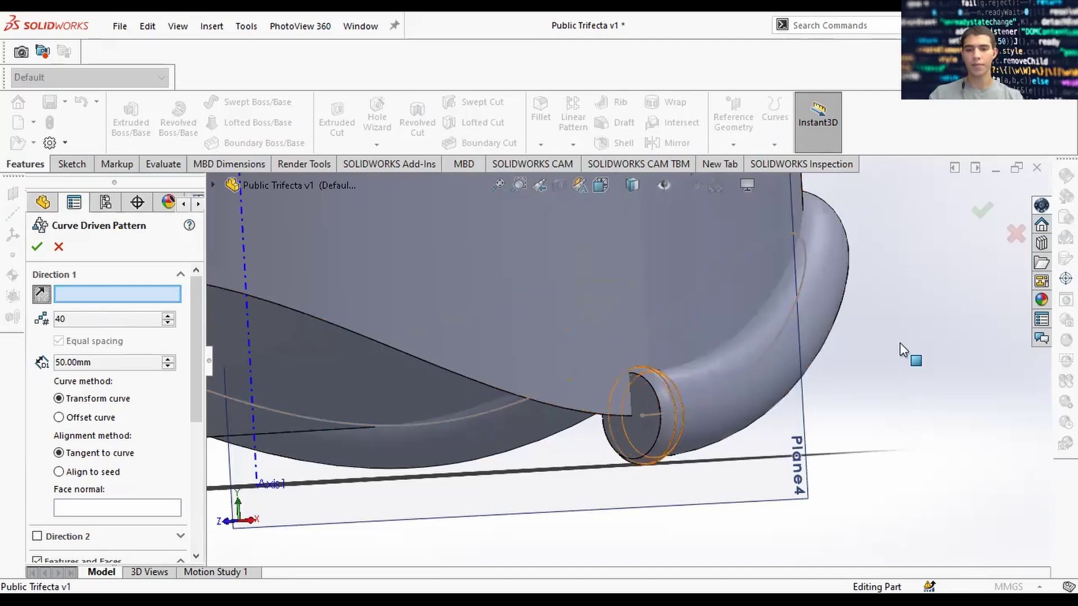
key(Escape)
Hide the sweep tube so that only the small ring bodies and the round part are shown
right_click(721, 430)
click(757, 218)
middle_drag(724, 419, 477, 421)
Start a curve-driven pattern along the 3DSketch3 curve, patterning the loft and mirror bodies instead of features and faces
click(573, 144)
click(629, 219)
click(607, 425)
scroll(122, 398, down, 5)
click(37, 375)
click(37, 399)
scroll(668, 387, down, 3)
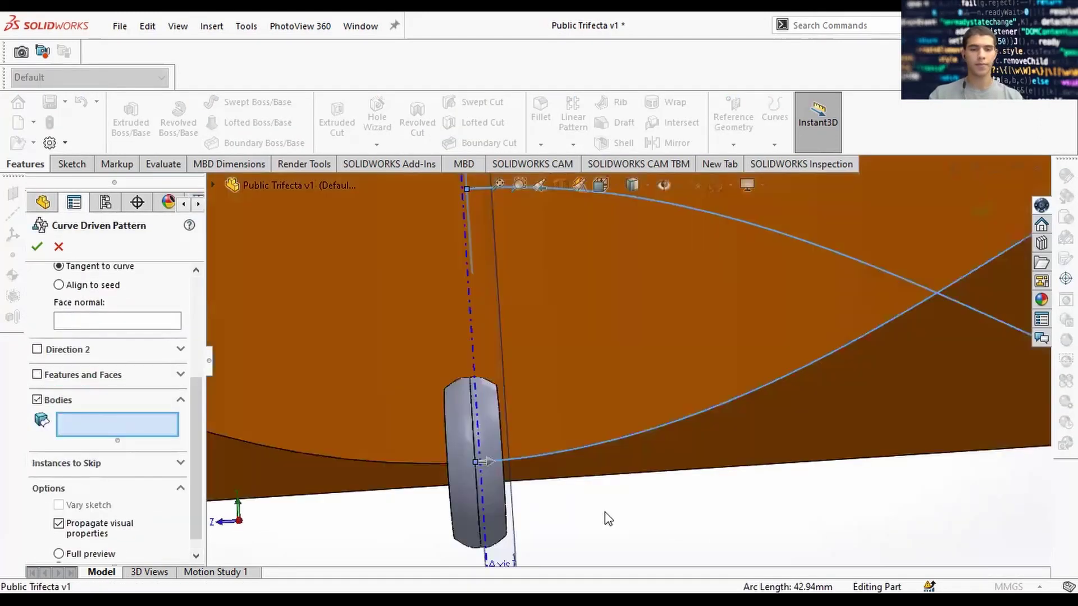
click(494, 472)
click(466, 472)
Use the round part's outer cylindrical face as the face normal and complete the pattern with 40 equally spaced instances
scroll(466, 449, up, 3)
drag(194, 434, 190, 353)
click(118, 468)
click(631, 310)
scroll(655, 400, up, 6)
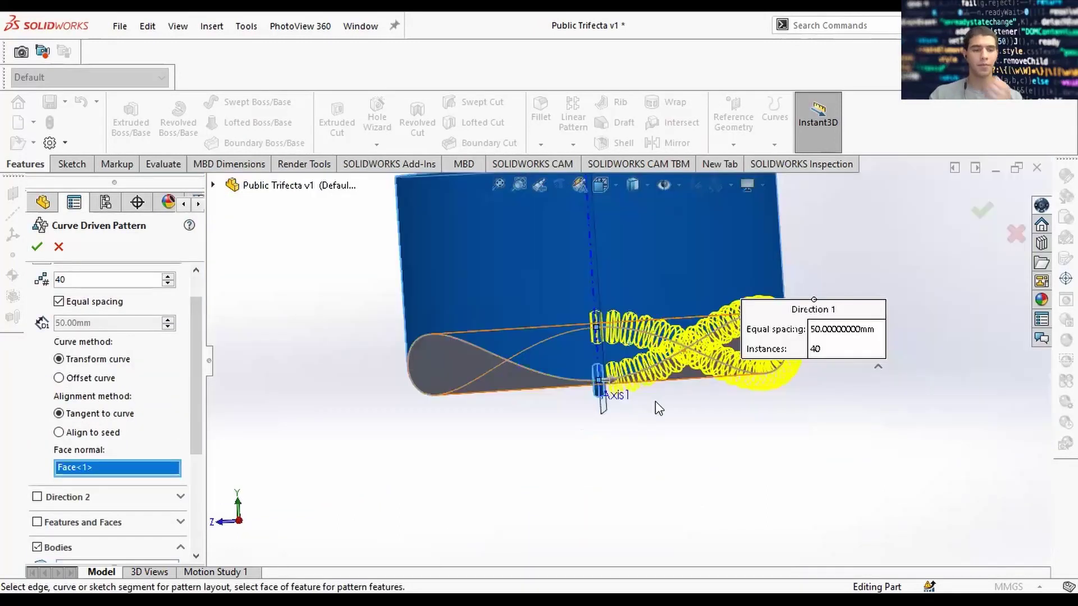
middle_drag(670, 409, 694, 446)
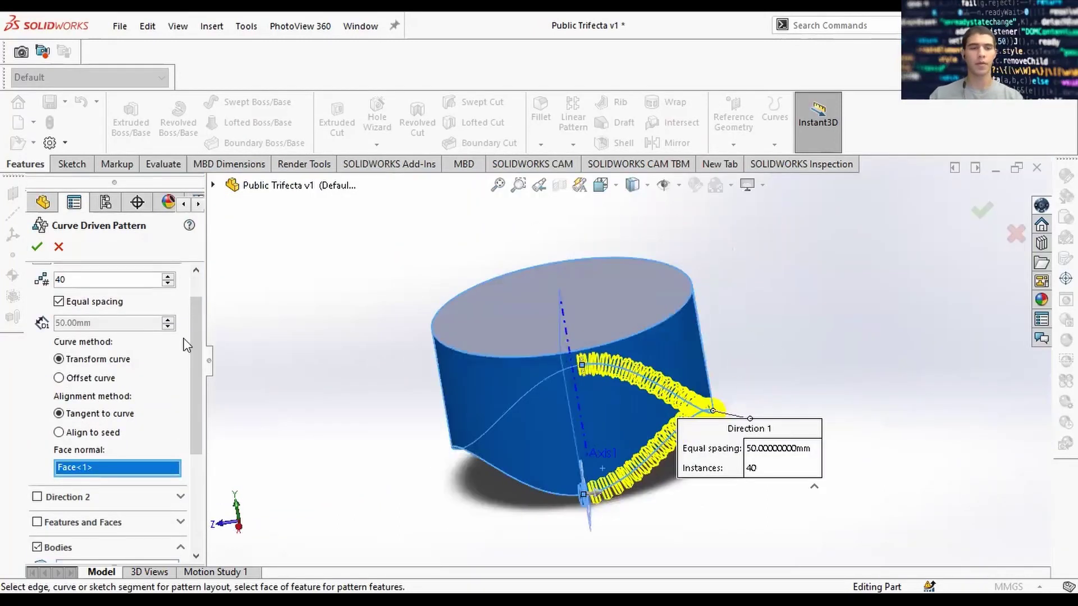
scroll(187, 345, down, 3)
scroll(170, 308, up, 5)
click(37, 247)
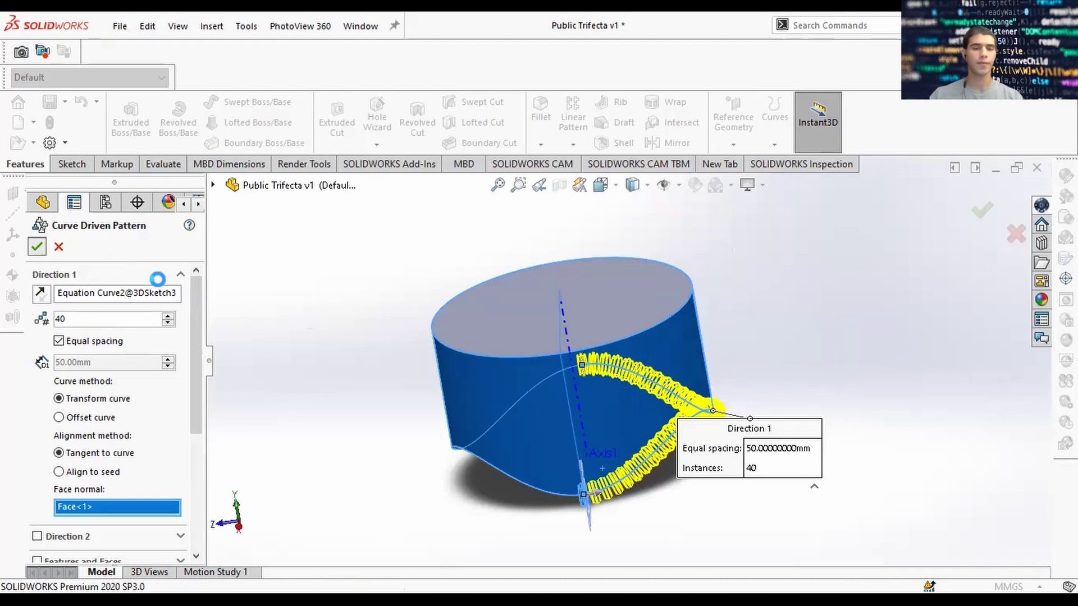
Try to use the flat end face of the ring chain as the mirror plane for a body mirror
scroll(590, 425, down, 8)
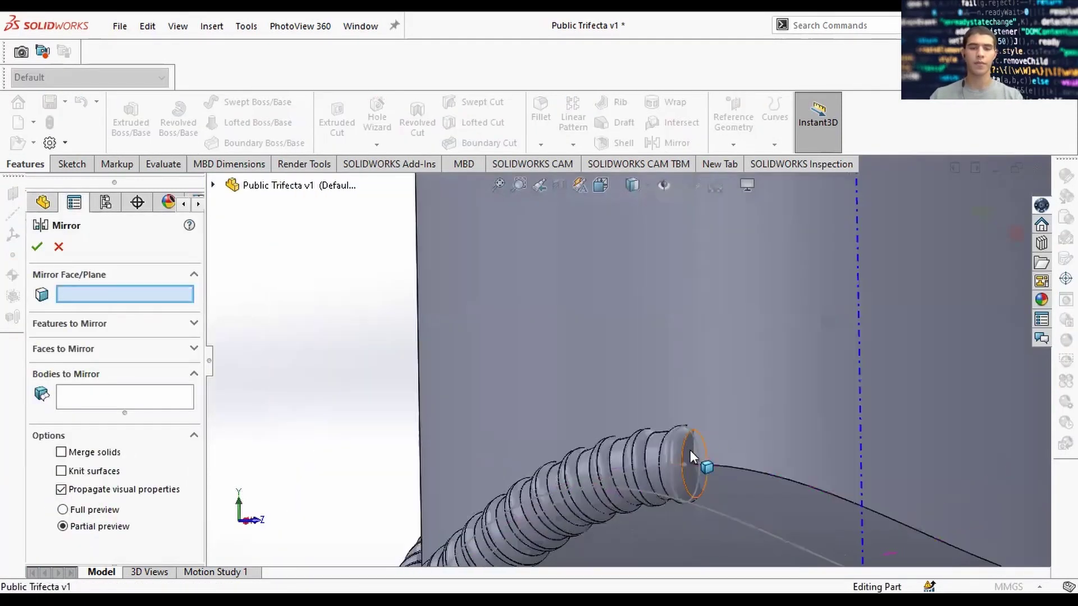
click(688, 461)
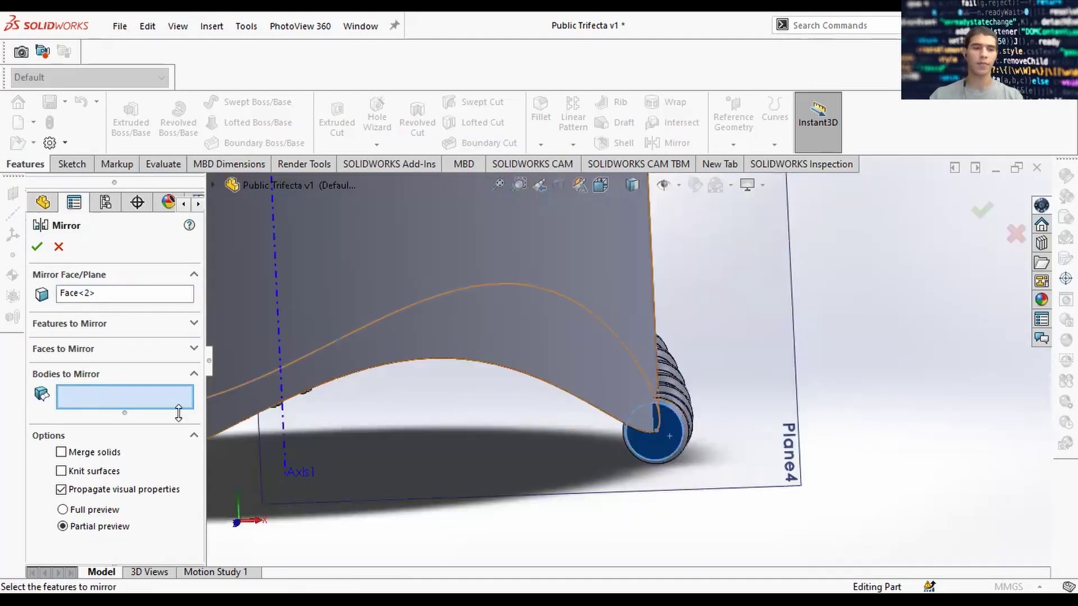
click(214, 186)
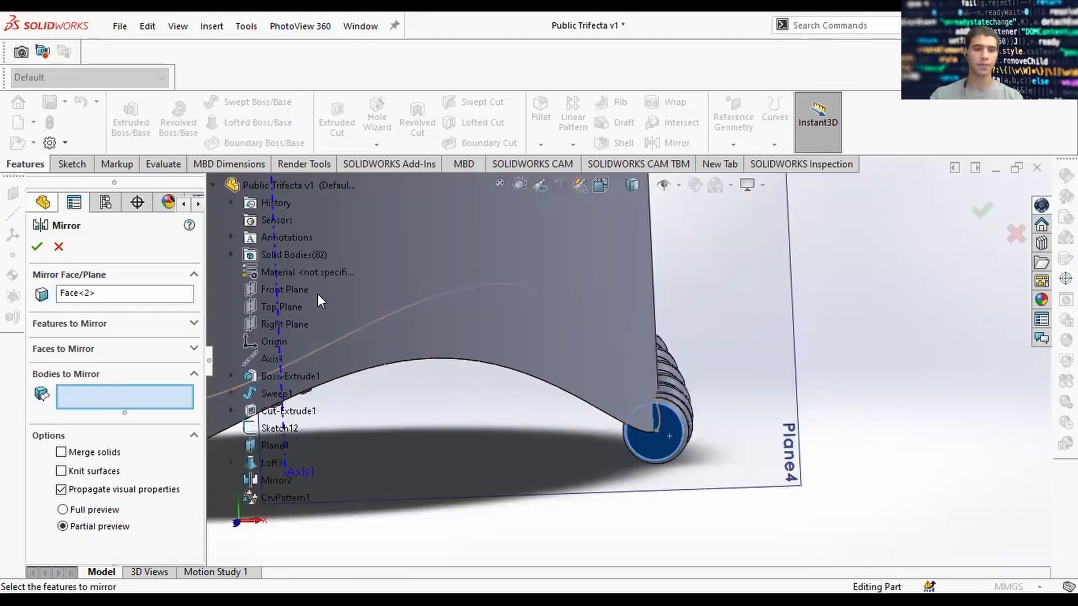
click(231, 252)
middle_drag(786, 387, 715, 393)
scroll(716, 392, down, 4)
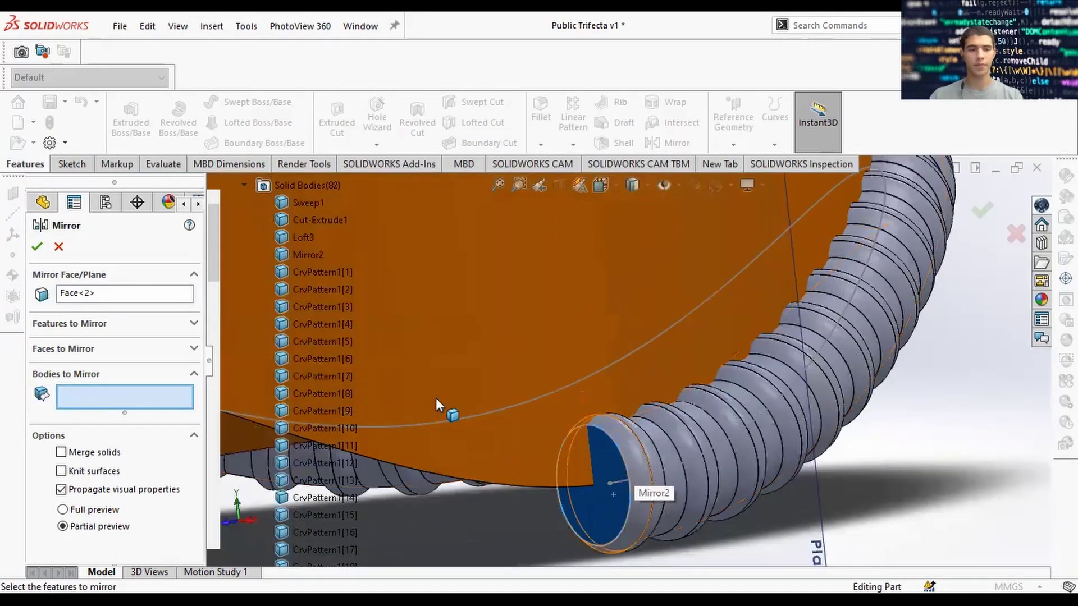
click(136, 292)
key(Delete)
Set the Front Plane as the mirror plane for the body mirror
scroll(244, 238, up, 1)
click(244, 238)
click(273, 291)
scroll(757, 286, up, 5)
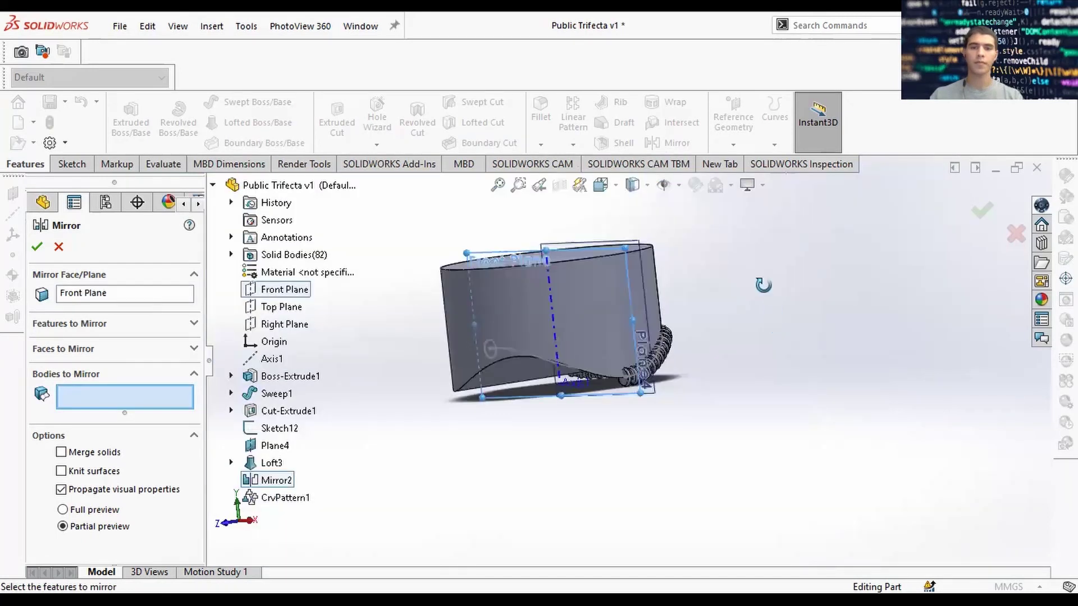
middle_drag(763, 285, 772, 331)
Add the solid bodies CrvPattern1[1] through CrvPattern1[78] and Sweep1 to the Front Plane mirror and complete it
click(231, 255)
scroll(674, 382, down, 5)
ctrl+middle_drag(662, 387, 882, 388)
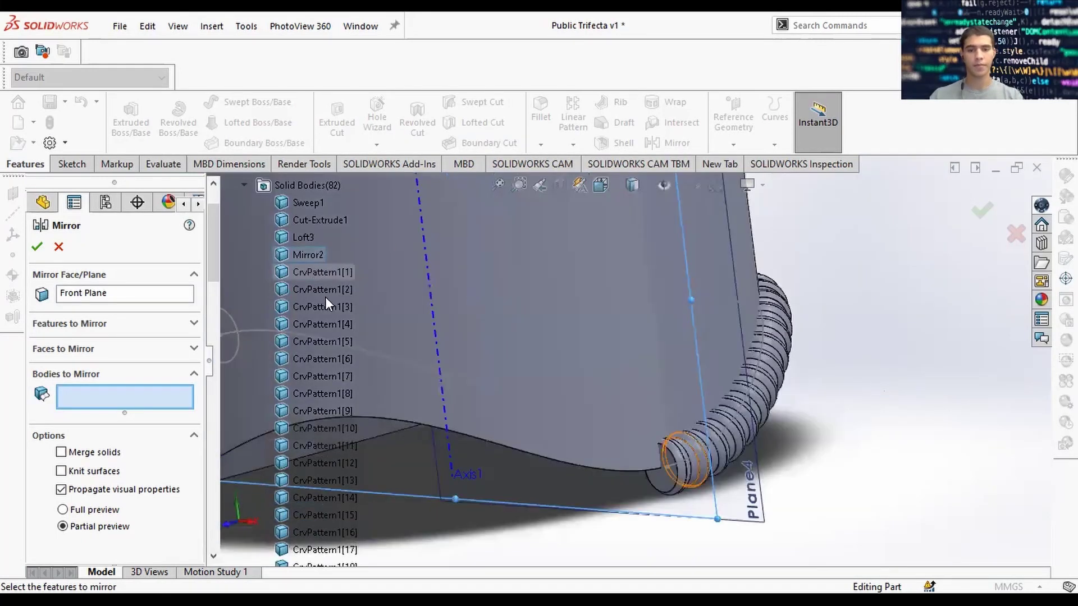
click(321, 273)
click(313, 290)
click(420, 339)
click(420, 339)
click(320, 307)
click(393, 329)
click(393, 328)
click(322, 325)
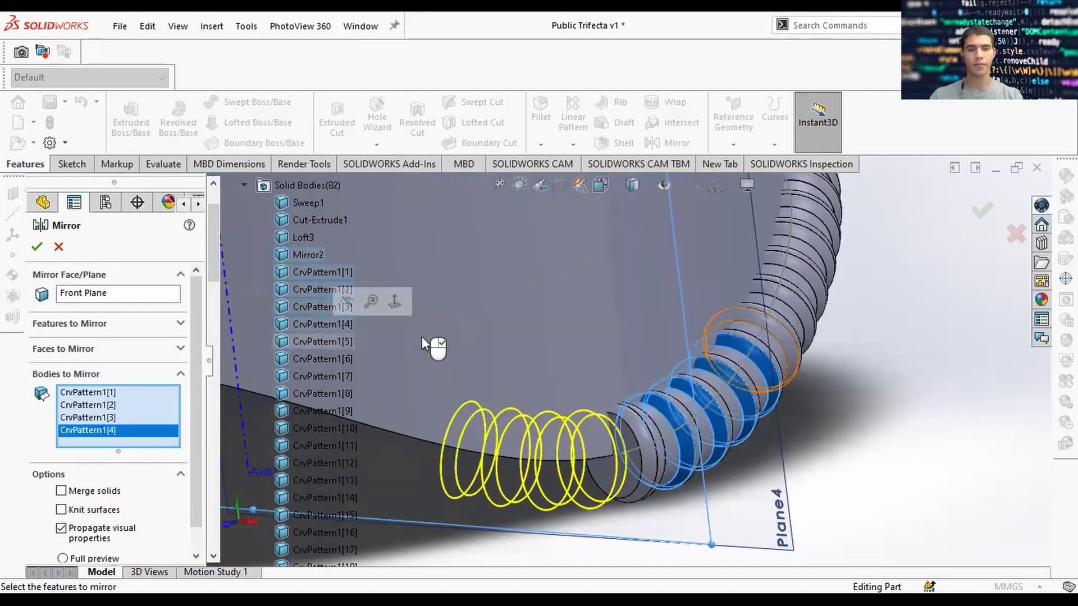
scroll(635, 326, up, 6)
click(340, 344)
click(338, 378)
click(337, 413)
scroll(320, 274, down, 1)
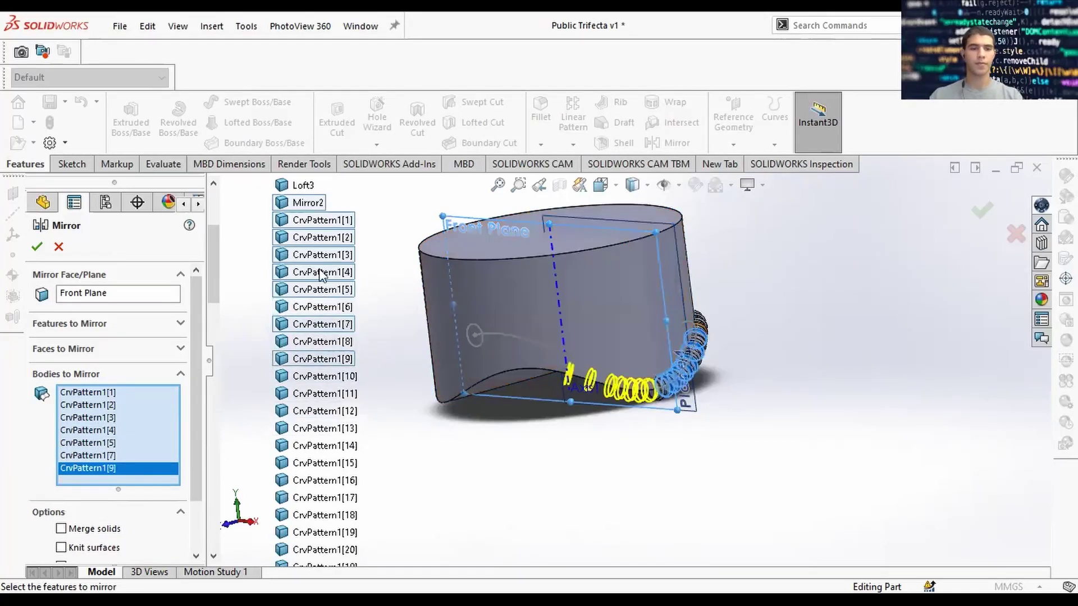
scroll(320, 275, down, 1)
click(320, 289)
click(320, 254)
click(320, 324)
click(320, 341)
click(320, 359)
click(320, 376)
click(320, 394)
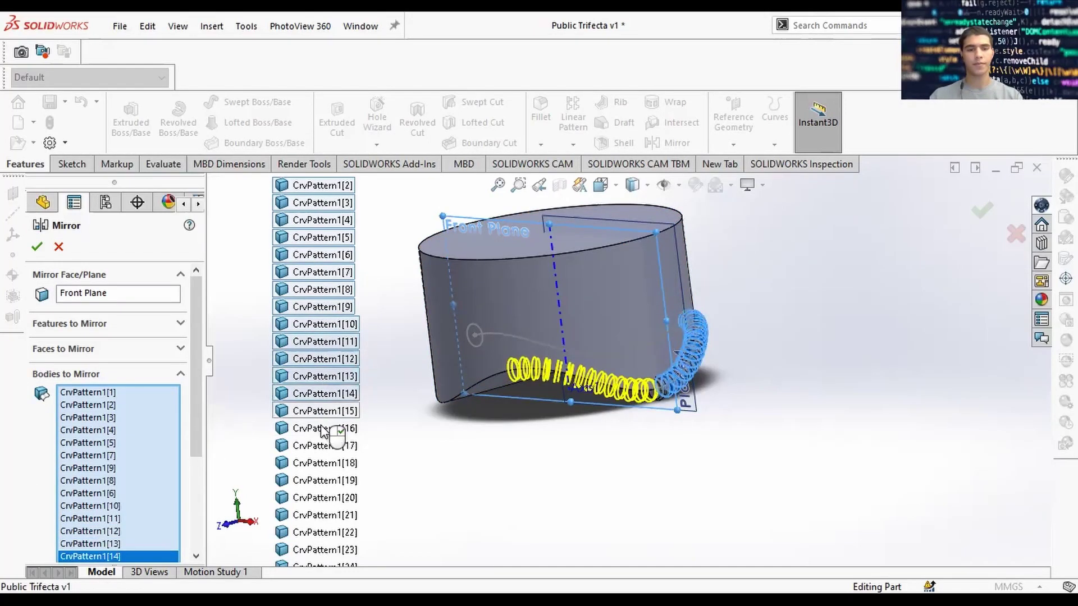
click(323, 428)
click(322, 446)
click(323, 463)
click(323, 481)
scroll(323, 375, down, 3)
click(324, 360)
click(324, 376)
click(324, 394)
click(325, 412)
click(327, 429)
click(328, 446)
click(328, 464)
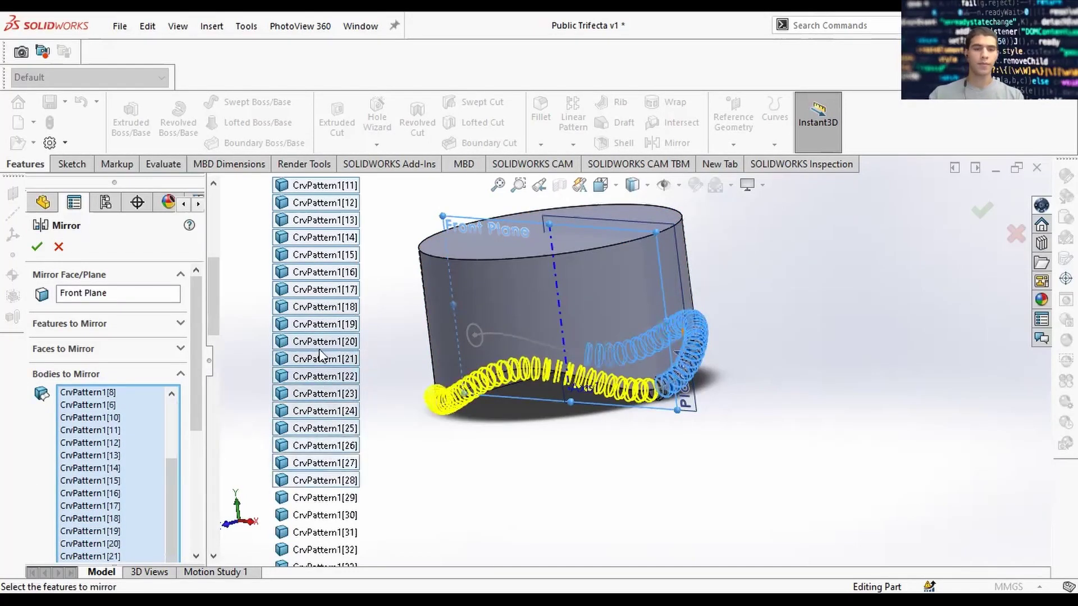
click(323, 411)
click(323, 429)
click(323, 445)
click(323, 463)
click(323, 481)
scroll(324, 481, down, 3)
click(323, 341)
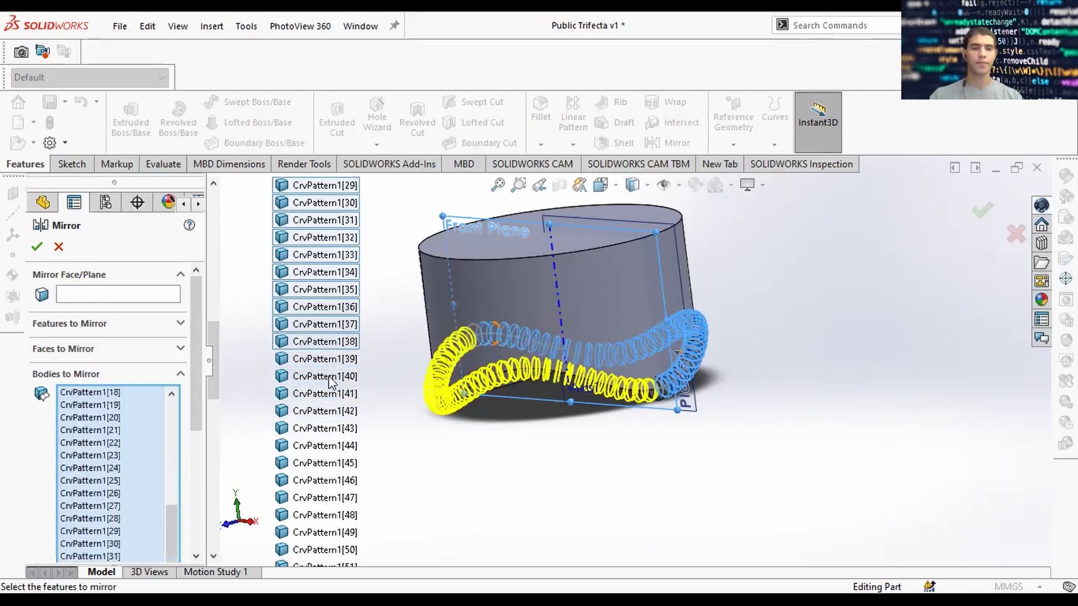
click(329, 429)
click(327, 445)
click(326, 463)
click(325, 480)
scroll(325, 480, down, 3)
click(317, 342)
click(317, 359)
click(320, 376)
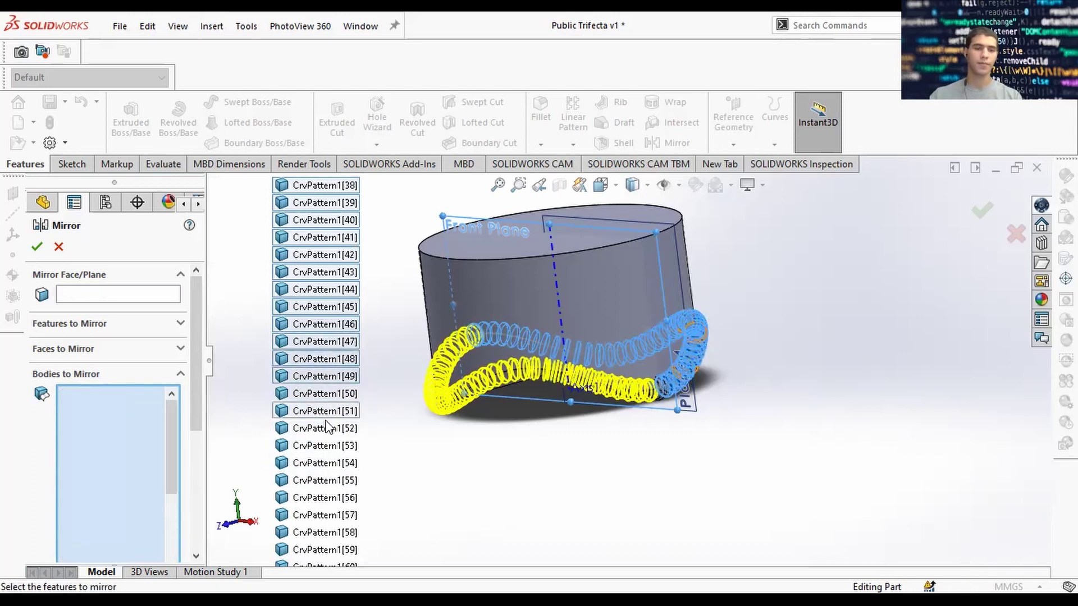
scroll(319, 347, down, 1)
click(321, 325)
click(323, 342)
click(323, 359)
click(324, 377)
click(324, 394)
click(324, 412)
click(323, 429)
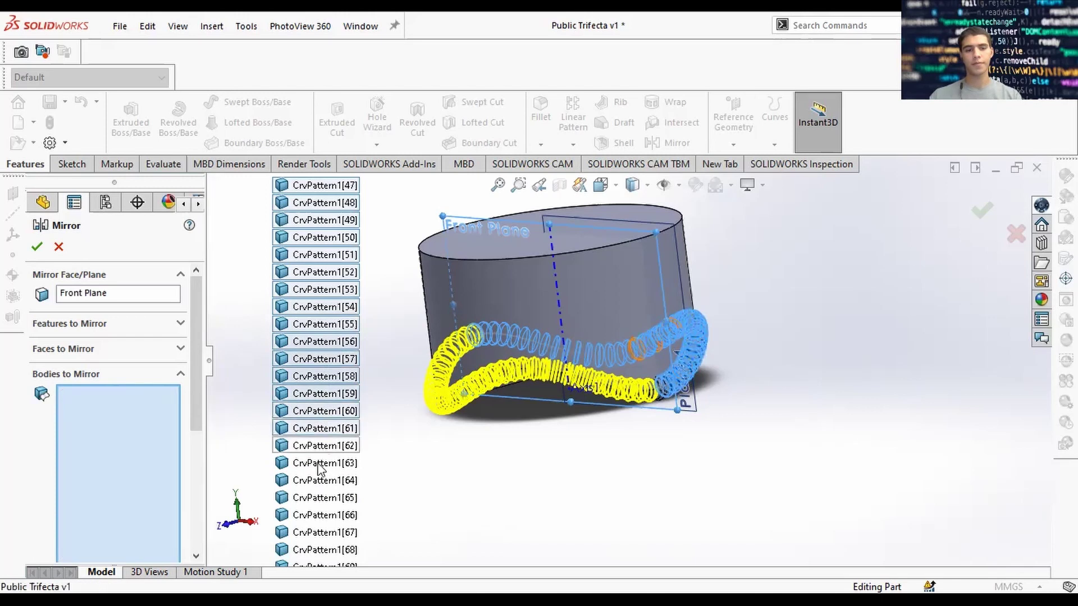
click(327, 360)
click(322, 376)
click(317, 395)
click(317, 412)
click(319, 428)
scroll(318, 370, down, 4)
click(322, 239)
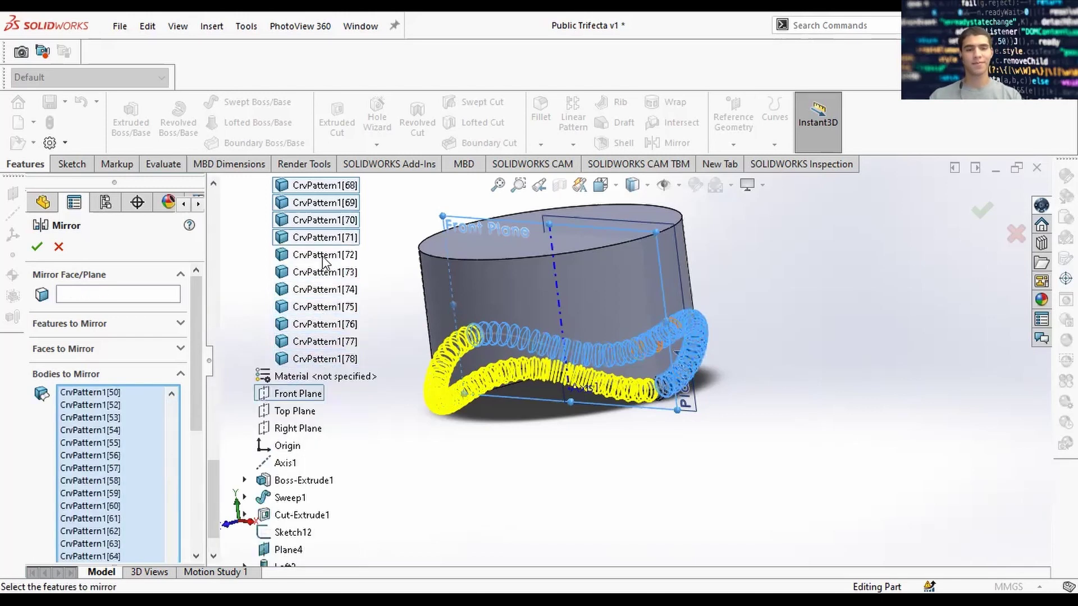
click(324, 257)
click(322, 307)
click(323, 324)
click(322, 341)
click(323, 359)
scroll(314, 336, up, 20)
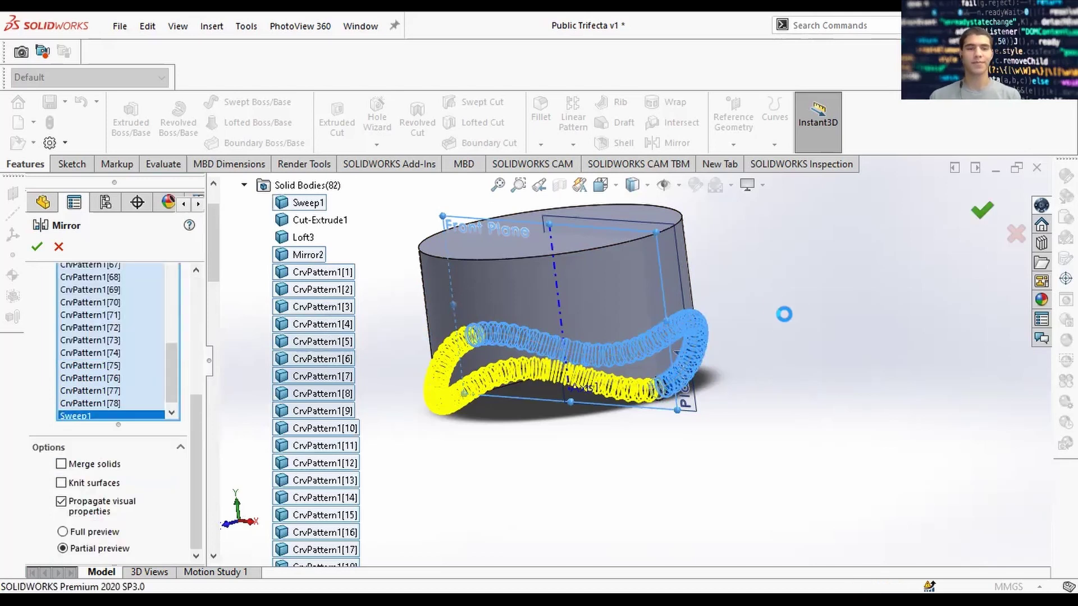
middle_drag(772, 311, 921, 267)
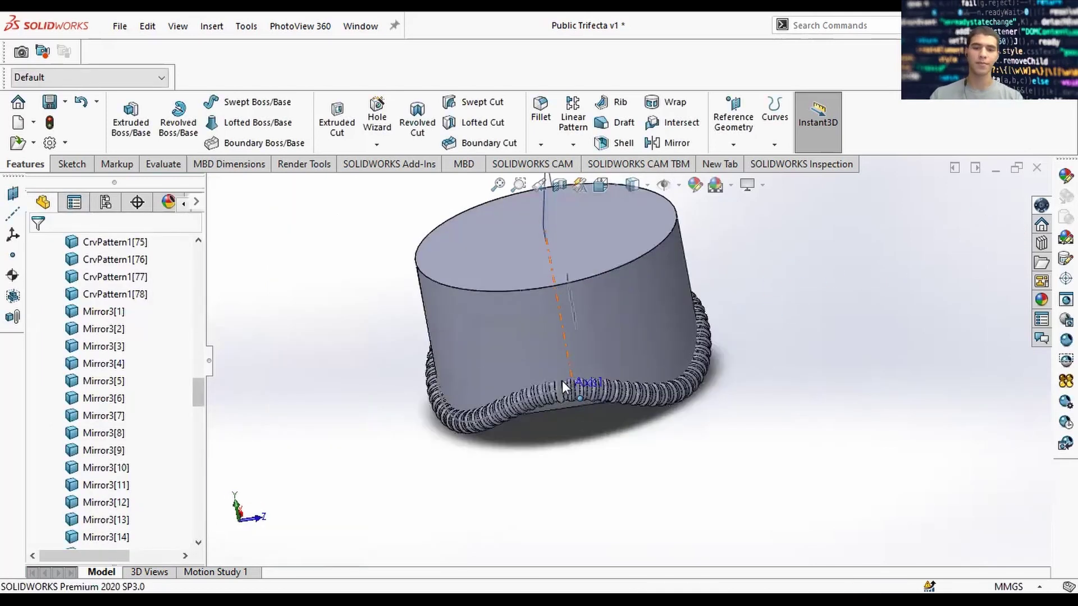
Collapse the solid bodies list and save the part with the mirrored ring chain
scroll(563, 385, down, 5)
scroll(105, 312, up, 20)
click(34, 277)
drag(198, 362, 197, 375)
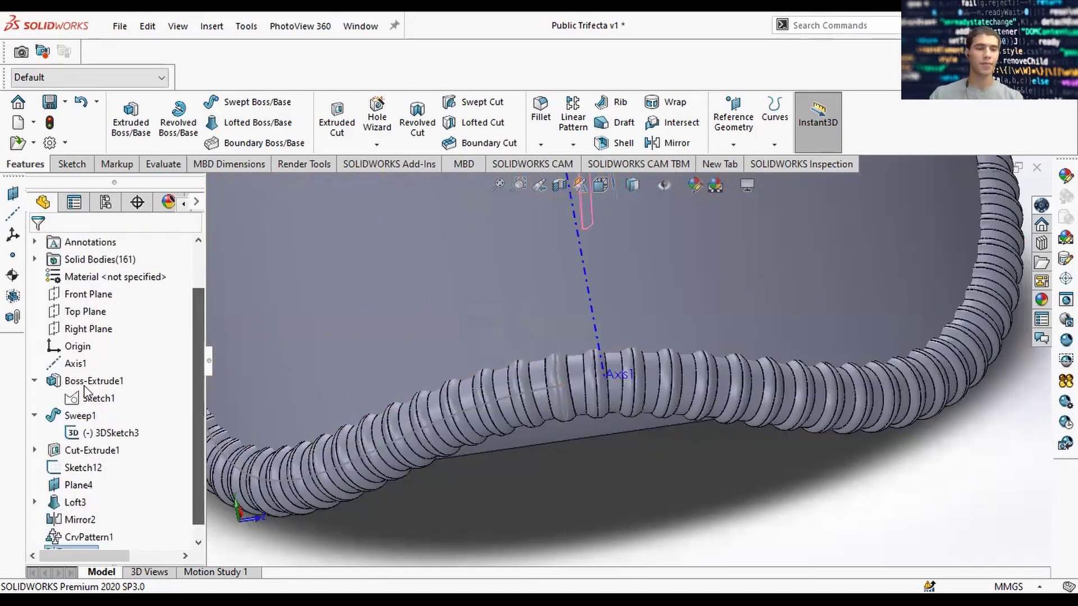
click(49, 102)
scroll(846, 298, up, 7)
right_drag(814, 376, 737, 351)
scroll(553, 452, up, 5)
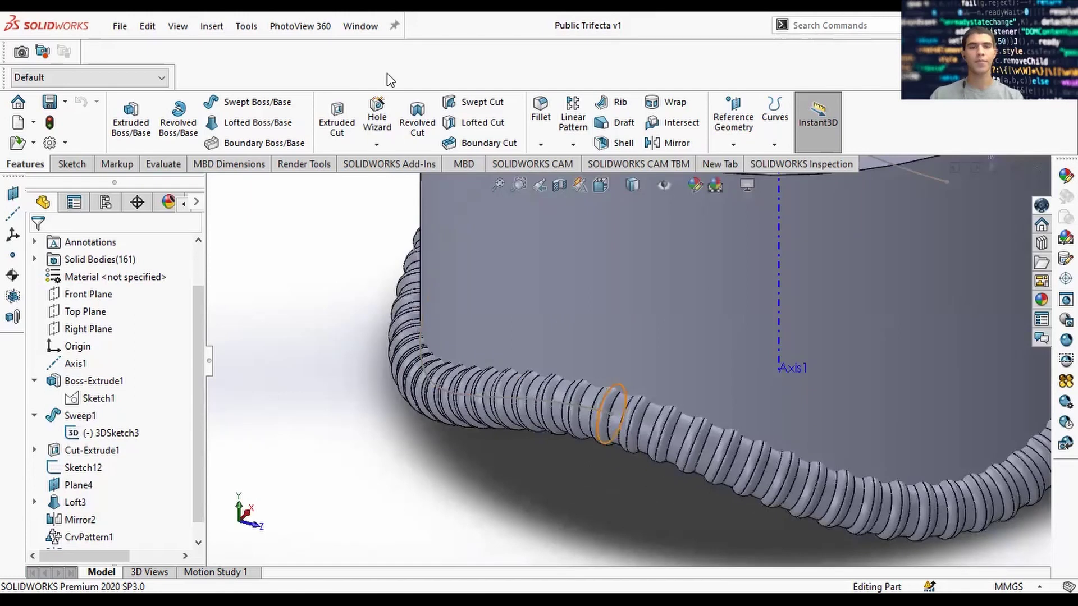
scroll(311, 297, up, 4)
right_drag(364, 373, 363, 373)
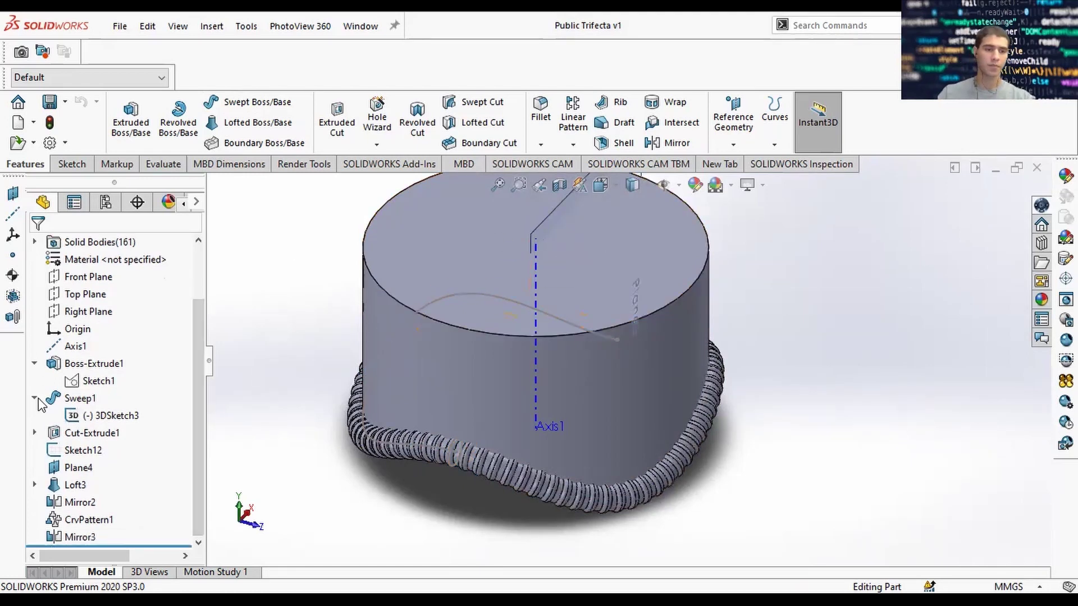
Hide Sketch12, Plane4, 3DSketch3 and Axis1
right_click(78, 449)
click(75, 266)
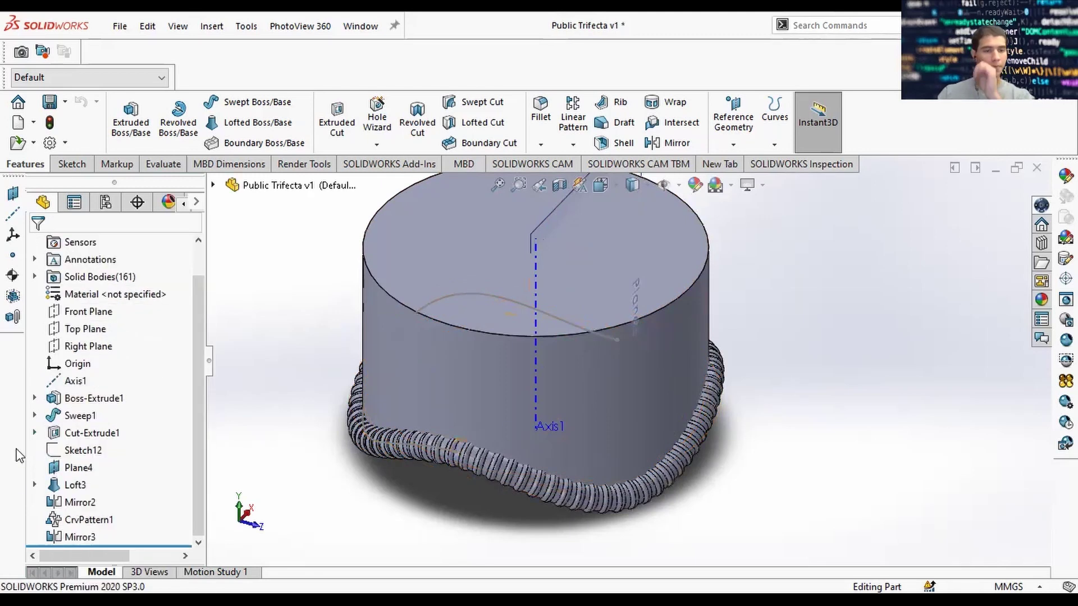
right_click(66, 469)
click(100, 242)
click(35, 416)
right_click(88, 435)
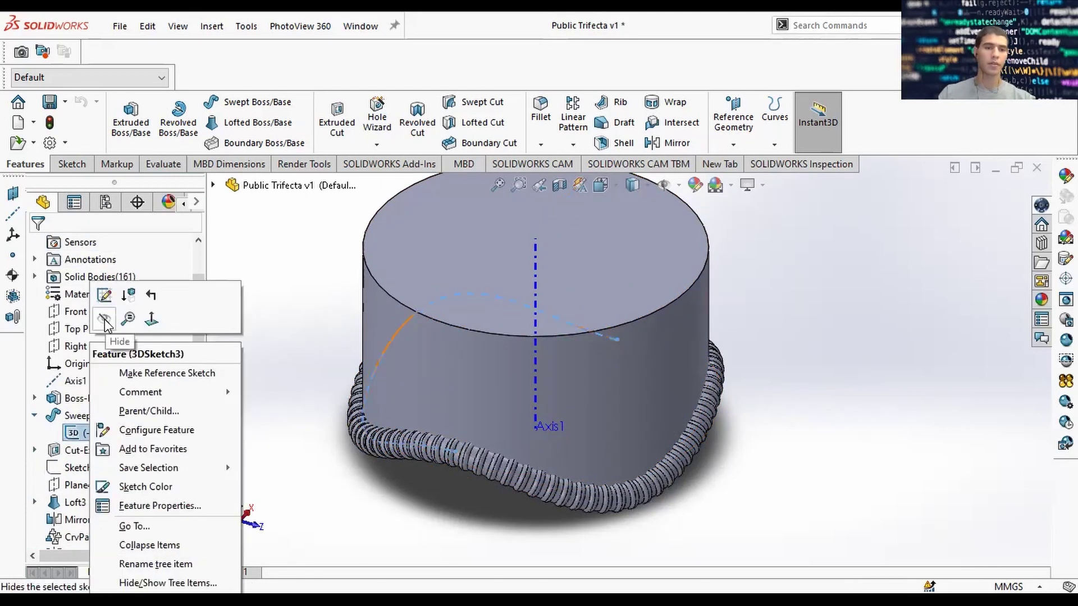
click(105, 321)
right_click(54, 381)
click(72, 285)
click(35, 398)
right_click(82, 416)
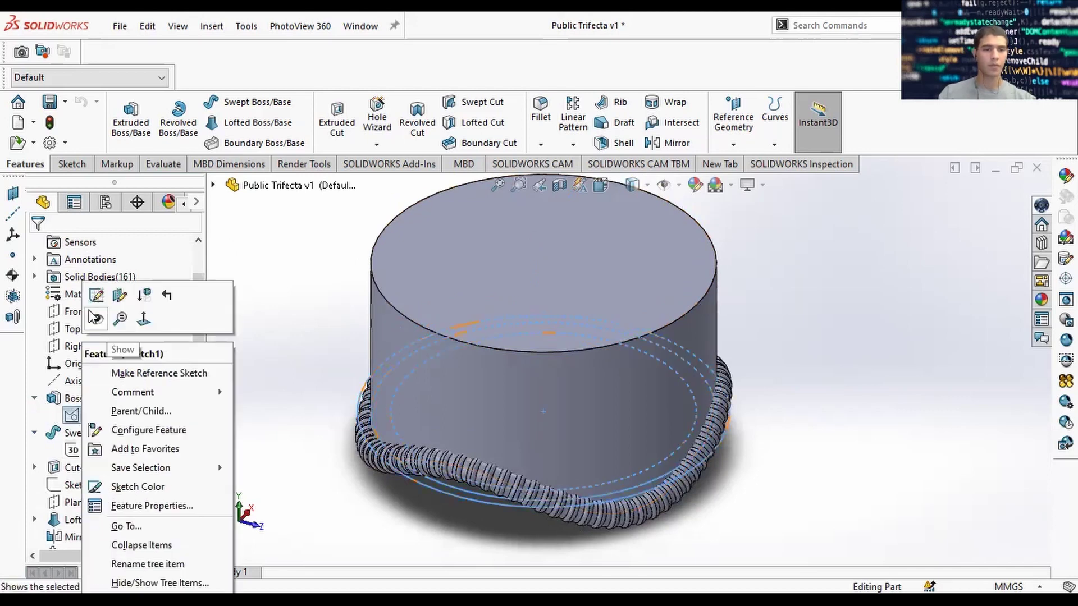
click(77, 420)
Start a sketch on the Top Plane and draw a circle about 32 mm in diameter centred on the origin
right_click(66, 309)
click(60, 330)
click(74, 314)
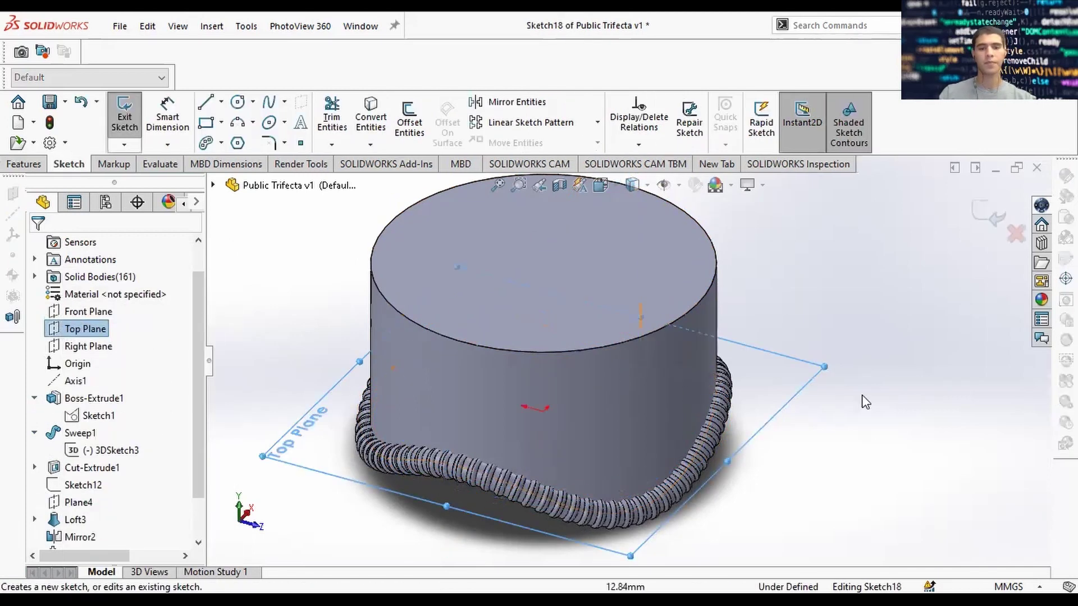
click(863, 396)
right_click(83, 329)
click(743, 431)
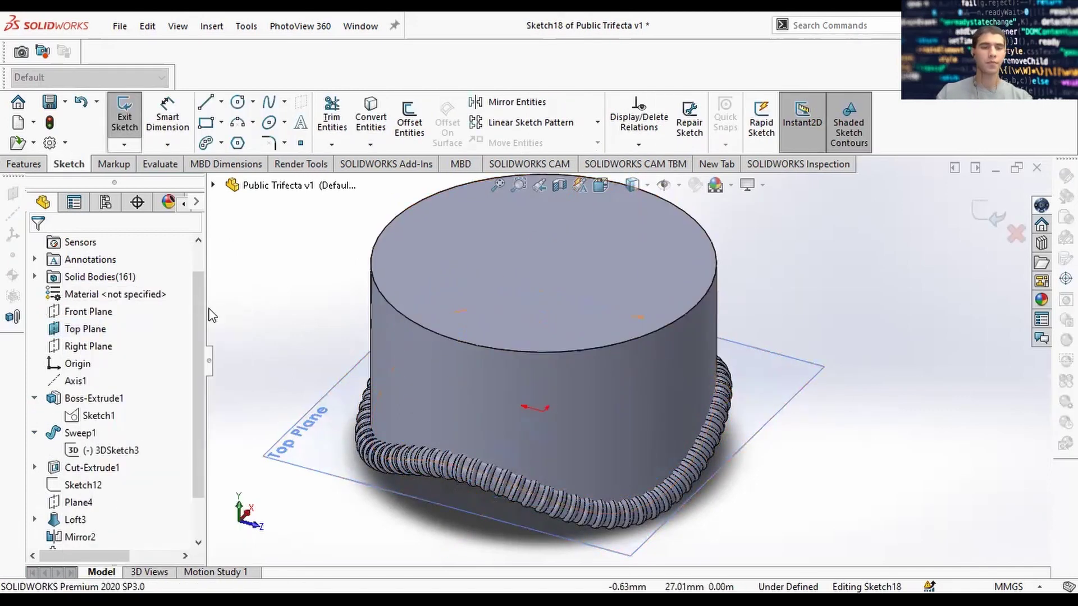
click(544, 411)
click(746, 439)
Set the circle's diameter to 26 mm
click(168, 115)
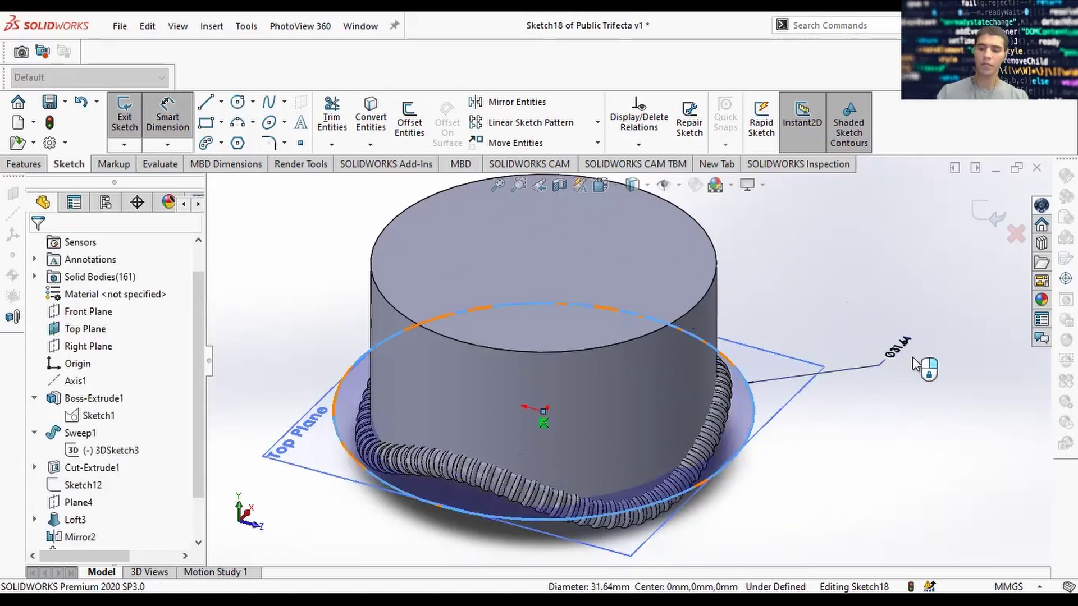
click(920, 366)
text(26)
key(Return)
key(Escape)
View the sketch face-on and draw a centerline from the circle's centre to its edge along the X direction
key(space)
click(601, 337)
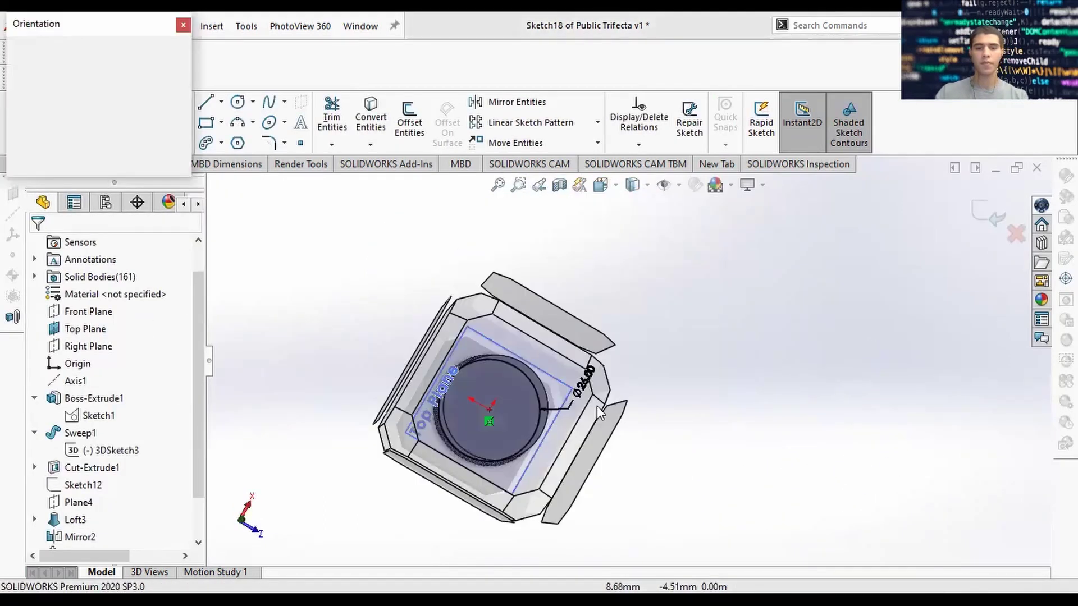
click(221, 102)
click(231, 140)
click(616, 386)
click(616, 266)
key(Escape)
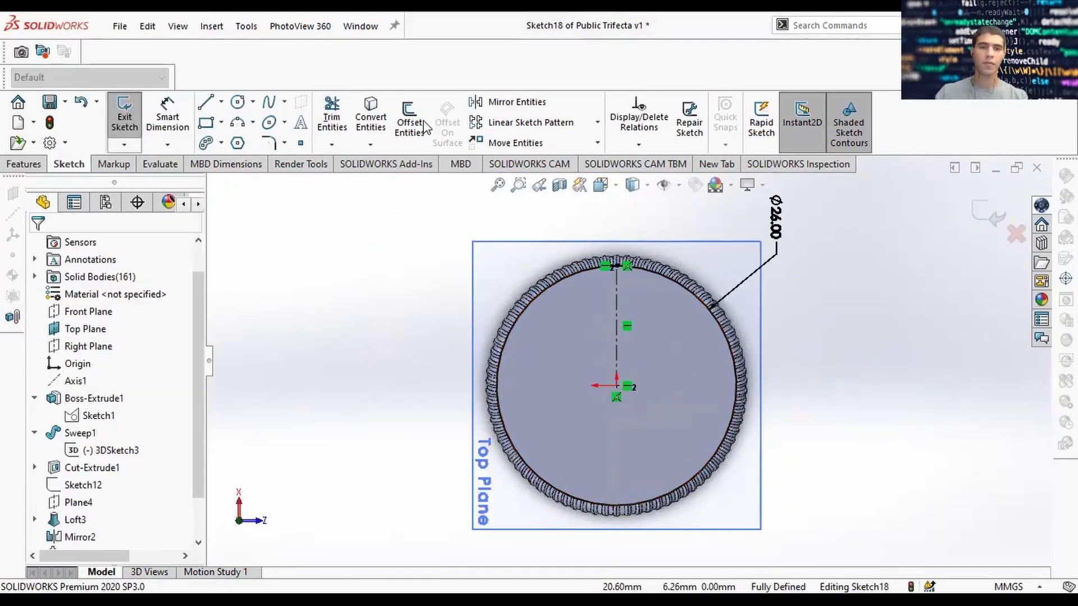
Circular-pattern the centerline about the circle's centre into 6 equally spaced spokes and exit the sketch
click(598, 123)
click(530, 164)
click(37, 247)
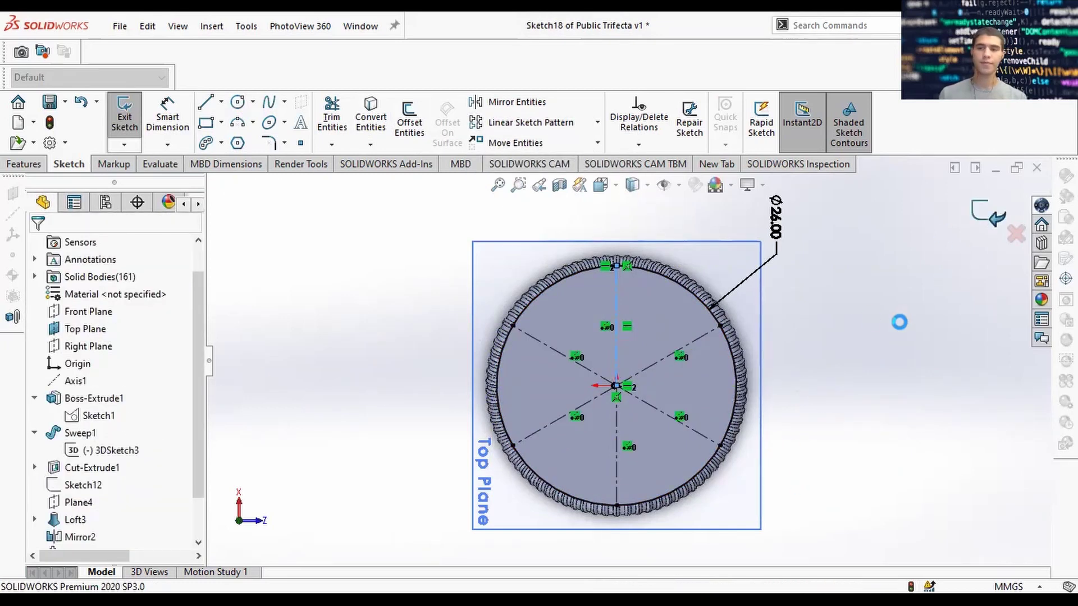
mouse_move(898, 321)
middle_down()
mouse_move(745, 290)
mouse_move(736, 431)
middle_up()
click(811, 319)
middle_drag(808, 317, 791, 281)
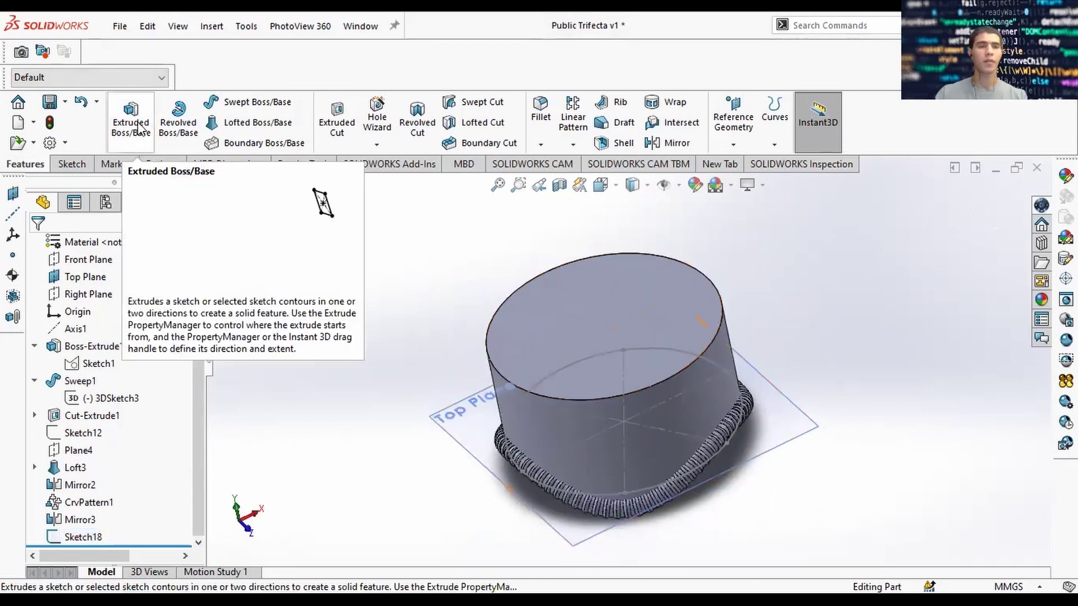
Start a new sketch on the Top Plane and draw an origin-centred circle passing through the end of a spoke centerline
click(77, 165)
click(550, 323)
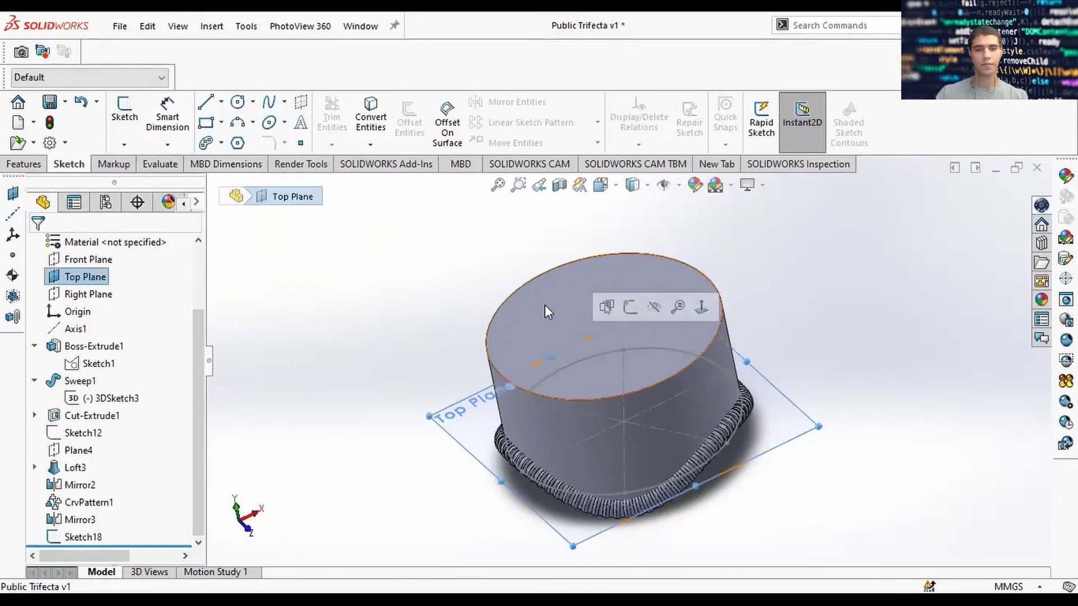
click(545, 305)
click(669, 275)
key(space)
click(601, 361)
click(237, 102)
click(628, 361)
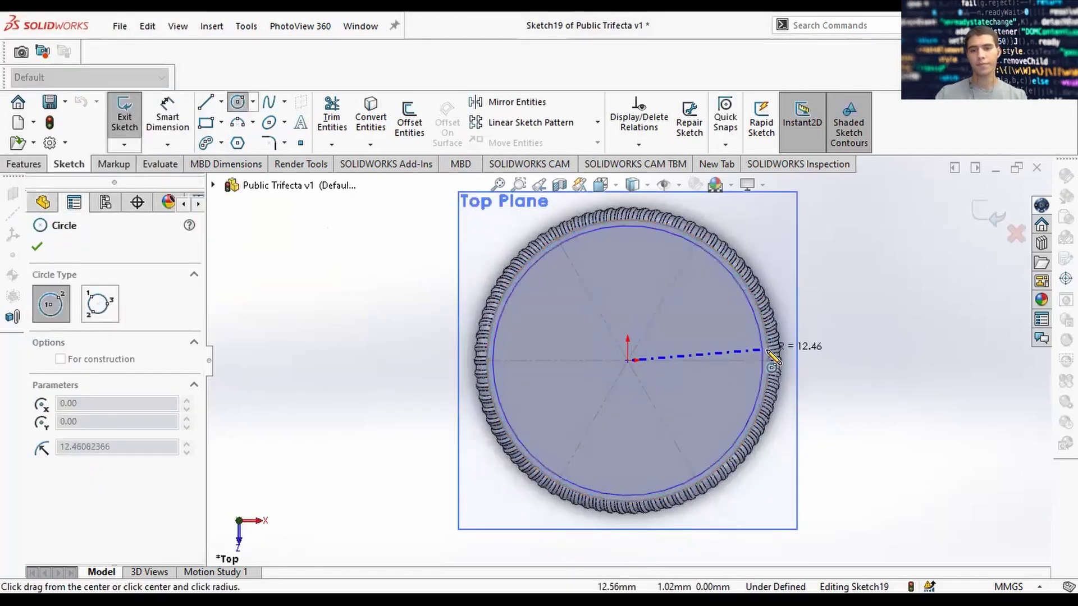
click(768, 355)
key(Escape)
click(206, 102)
mouse_move(674, 405)
middle_down()
mouse_move(676, 387)
mouse_move(669, 395)
middle_up()
click(626, 355)
key(Escape)
key(ctrl+8)
Draw a horizontal construction line from the origin outward past the circle and the ring chain
key(l)
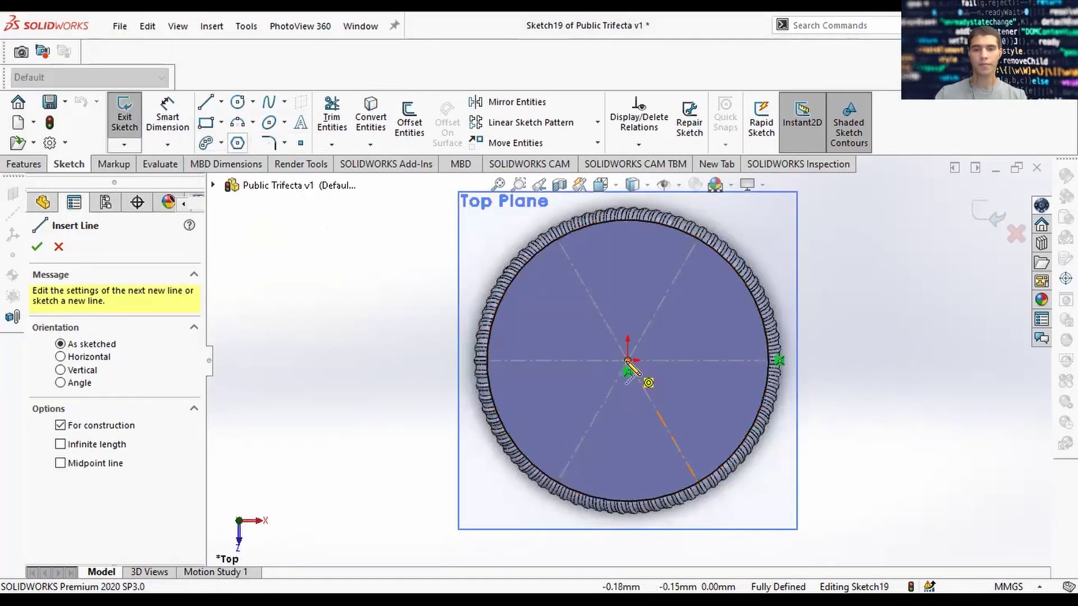
click(628, 360)
mouse_move(534, 211)
middle_down()
mouse_move(645, 263)
mouse_move(536, 213)
middle_up()
click(394, 360)
key(space)
click(503, 397)
scroll(508, 330, up, 2)
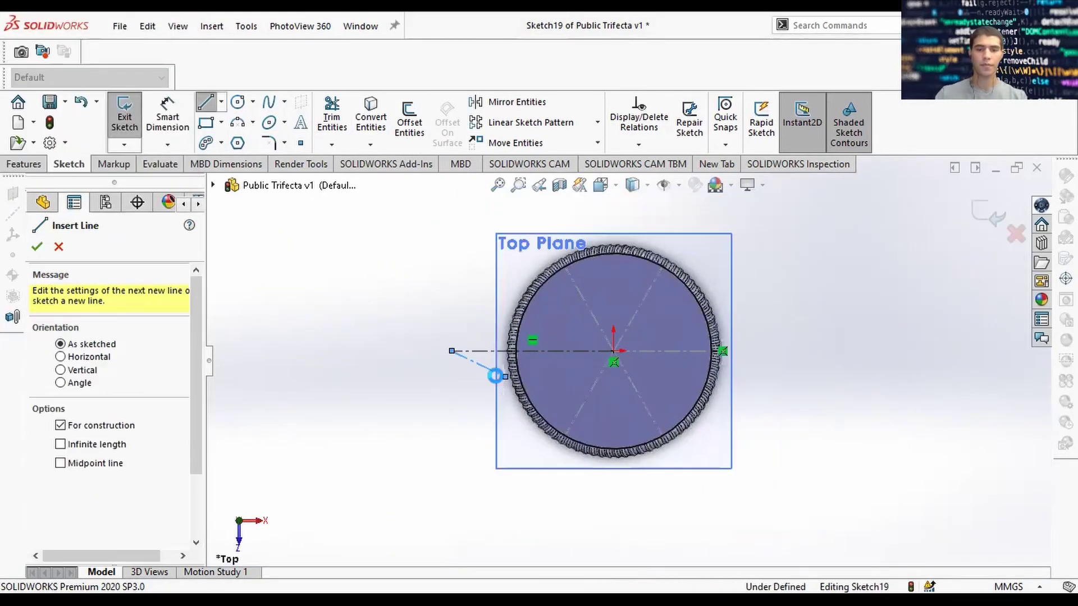
key(Escape)
right_click(481, 365)
click(518, 544)
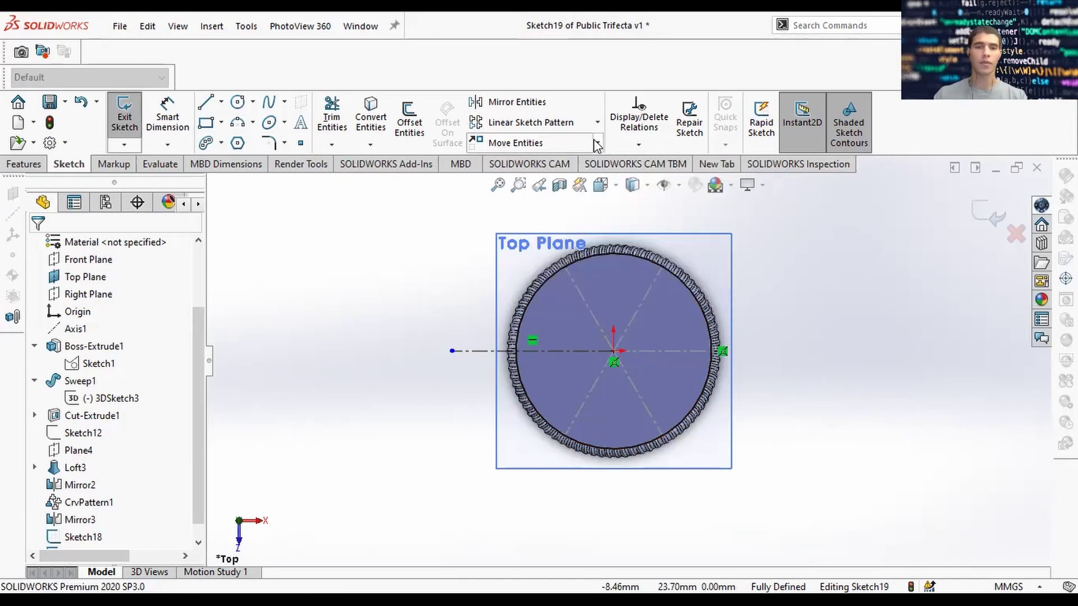
Draw a solid horizontal line along the construction line, from the circle's edge to the origin
click(206, 102)
click(515, 351)
click(613, 351)
key(Escape)
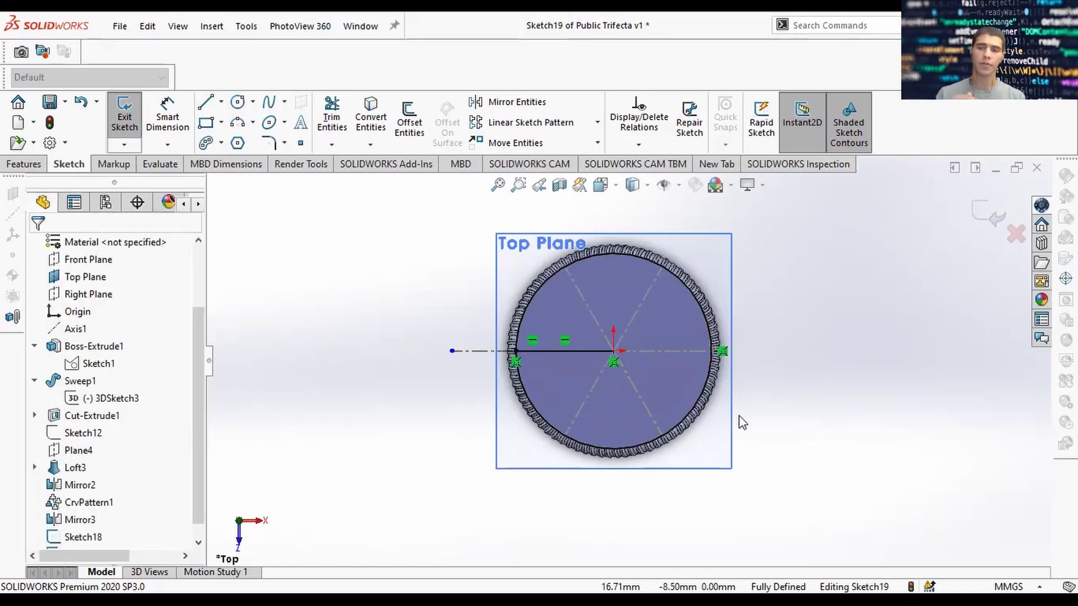
Offset the solid horizontal line 1.25 mm bi-directionally
scroll(594, 338, down, 2)
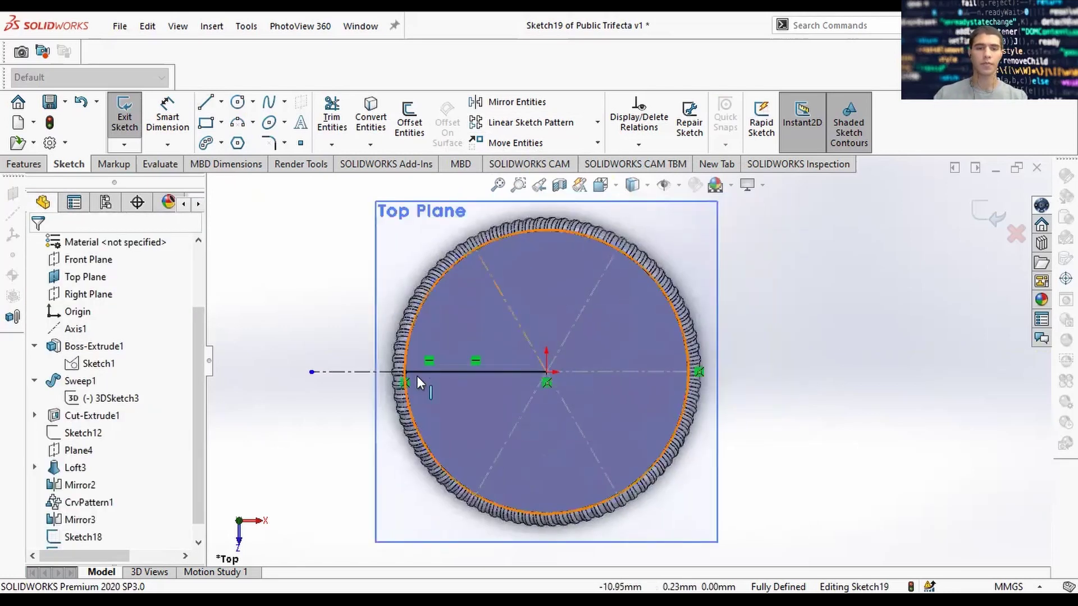
click(409, 122)
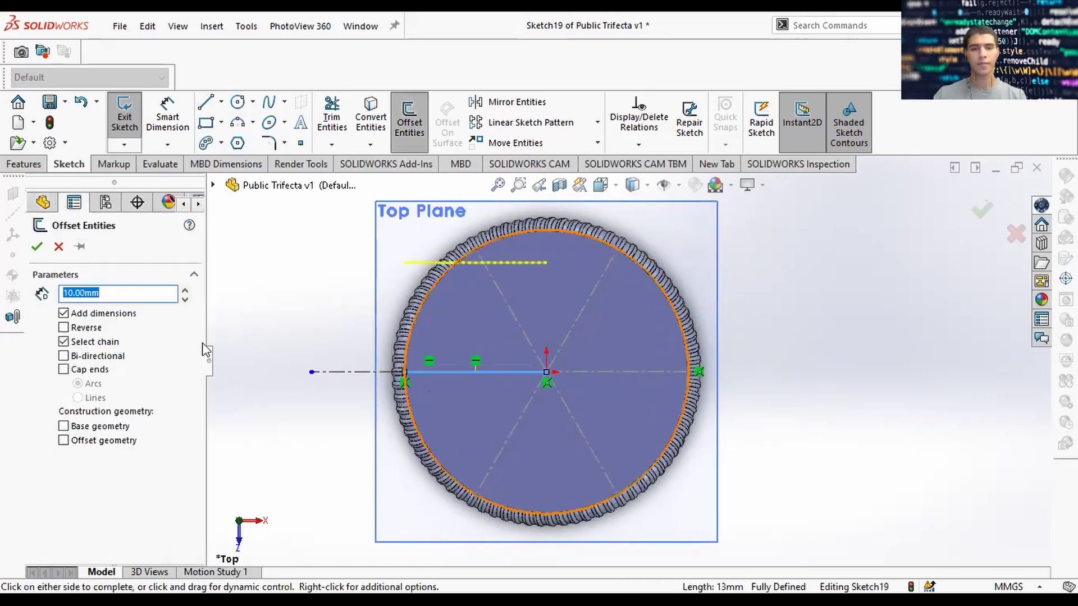
key(Return)
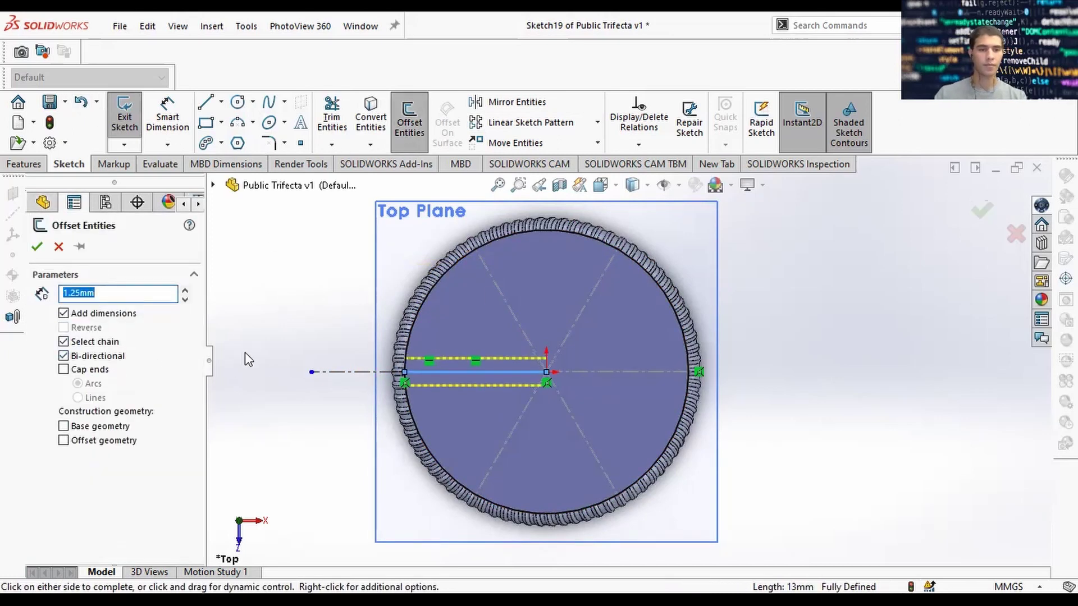
click(261, 353)
scroll(533, 337, down, 2)
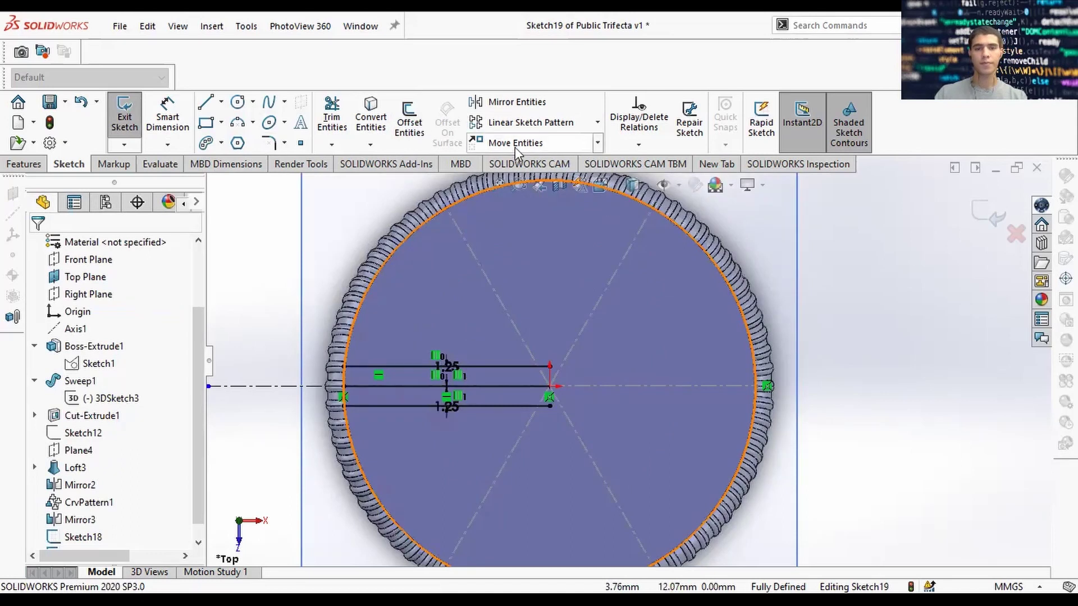
Circular-pattern the two outer arm lines about the origin, with 3 instances equally spaced over 360 degrees
click(597, 128)
click(530, 162)
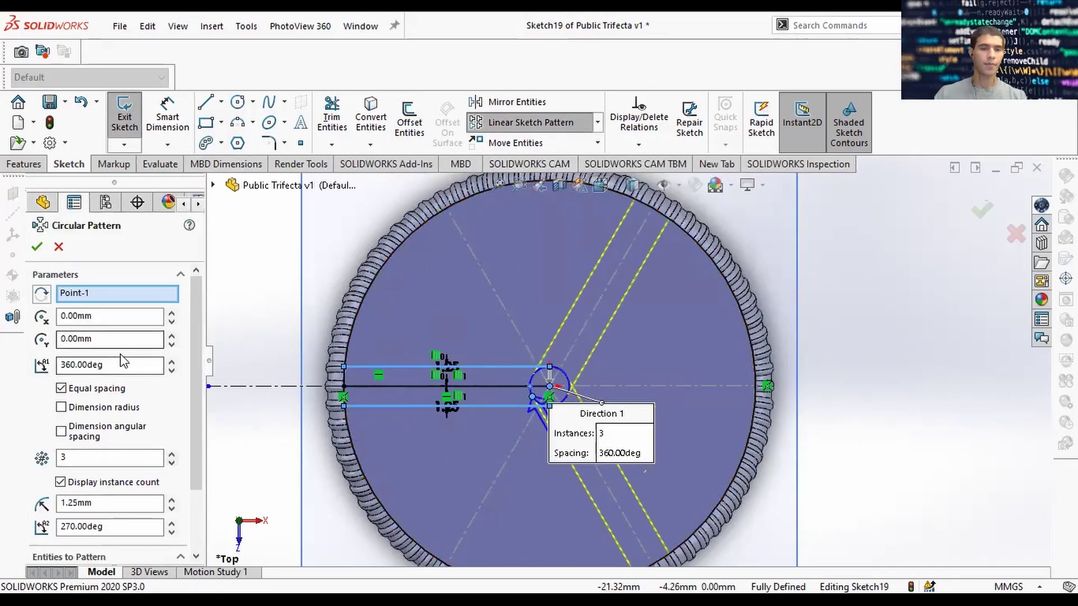
click(37, 247)
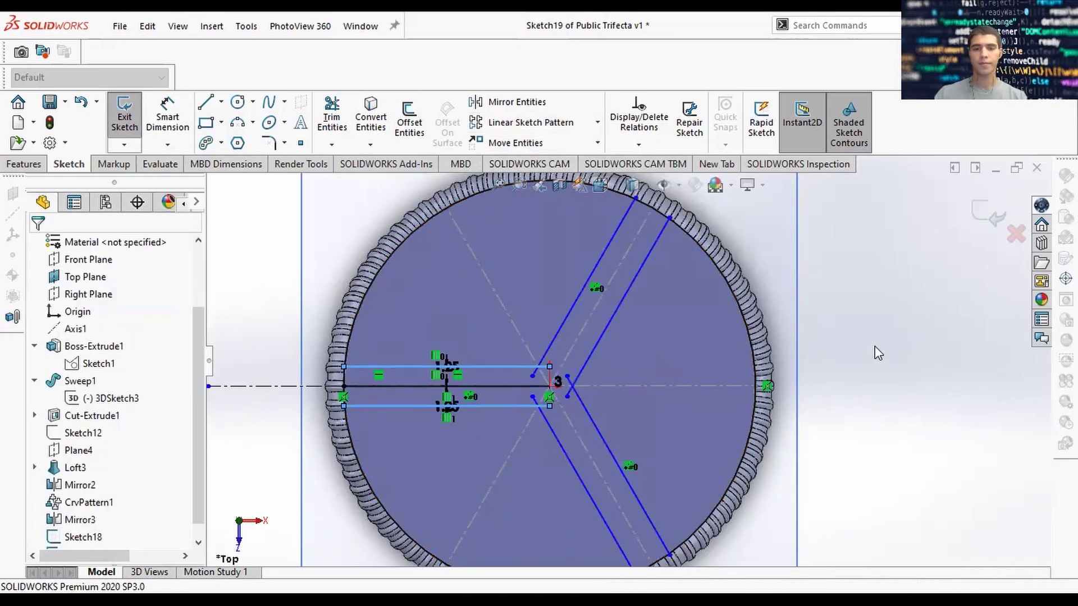
Fillet the three inner corners where the patterned arm lines meet with a 2 mm radius
click(269, 143)
click(524, 367)
click(522, 368)
drag(100, 399, 22, 409)
text(2)
click(526, 406)
click(552, 427)
click(588, 414)
click(587, 361)
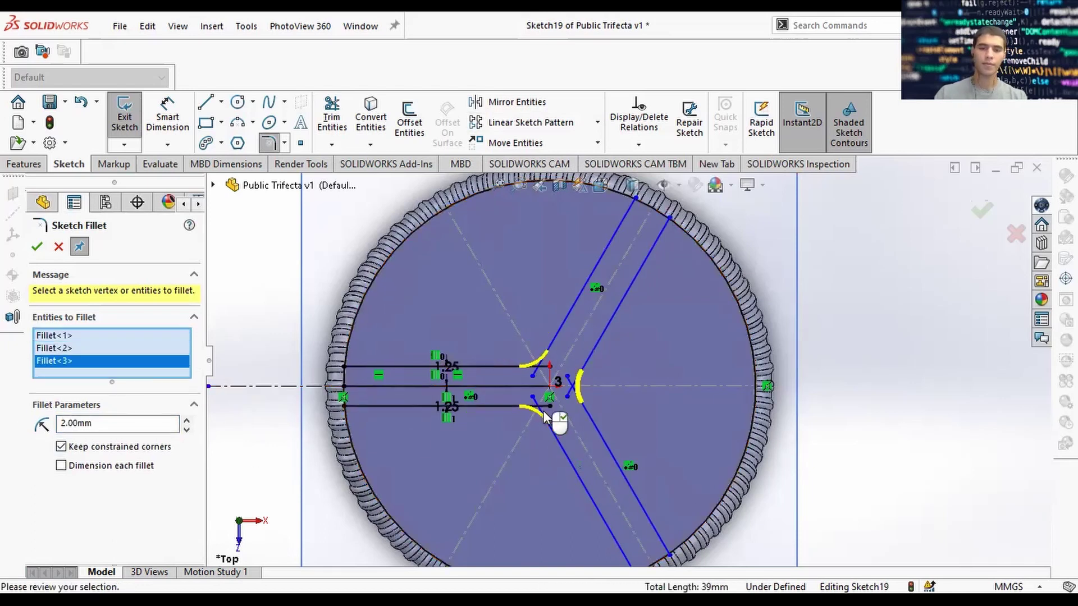
click(37, 246)
key(Escape)
Offset each of the three filleted arm outlines 0.75 mm inward, towards the arm centerlines
click(409, 122)
click(525, 366)
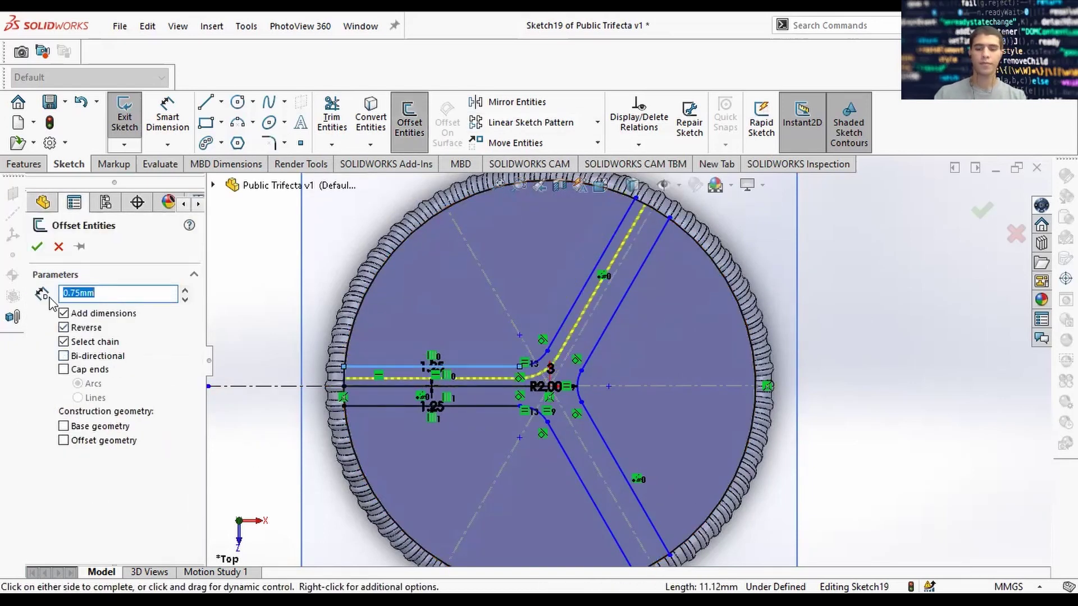
key(Return)
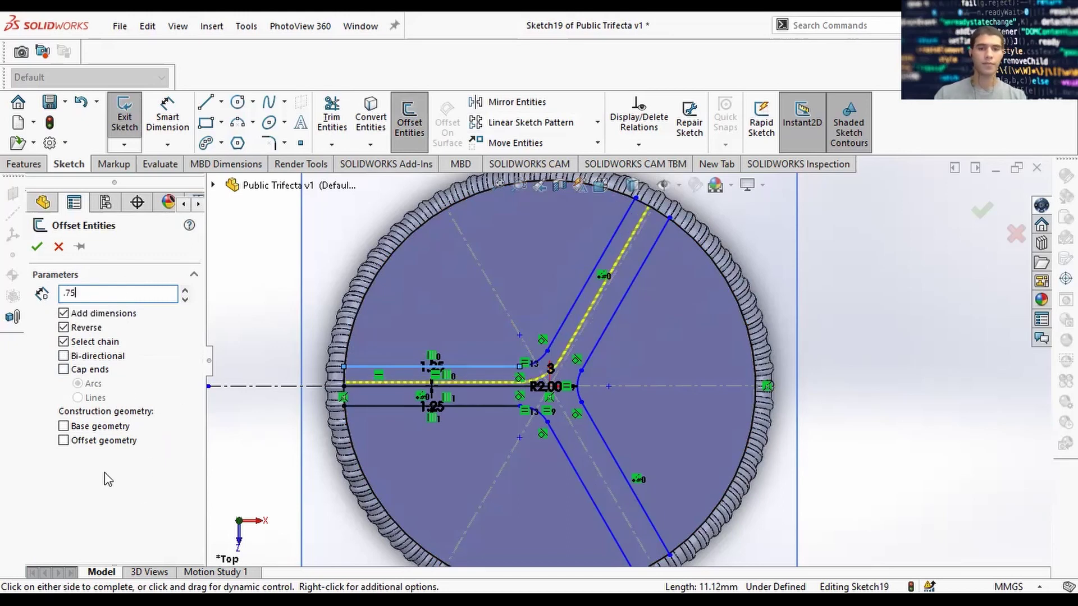
click(37, 246)
key(Return)
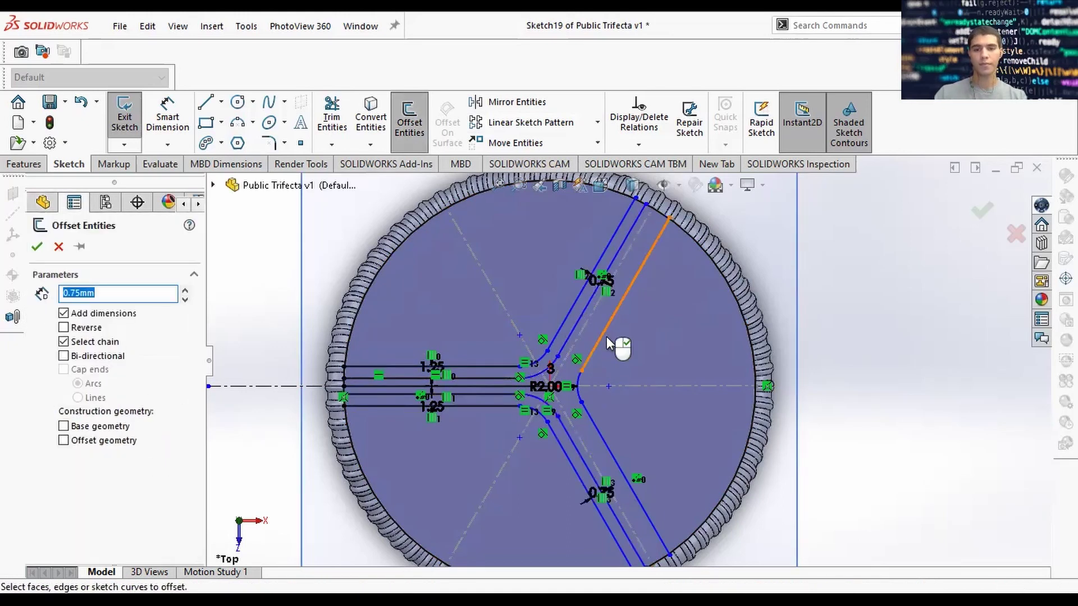
click(605, 337)
click(37, 247)
Draw a circle on the horizontal arm's center line near its outer end and set its diameter to 1.5 mm
click(238, 102)
scroll(645, 193, down, 3)
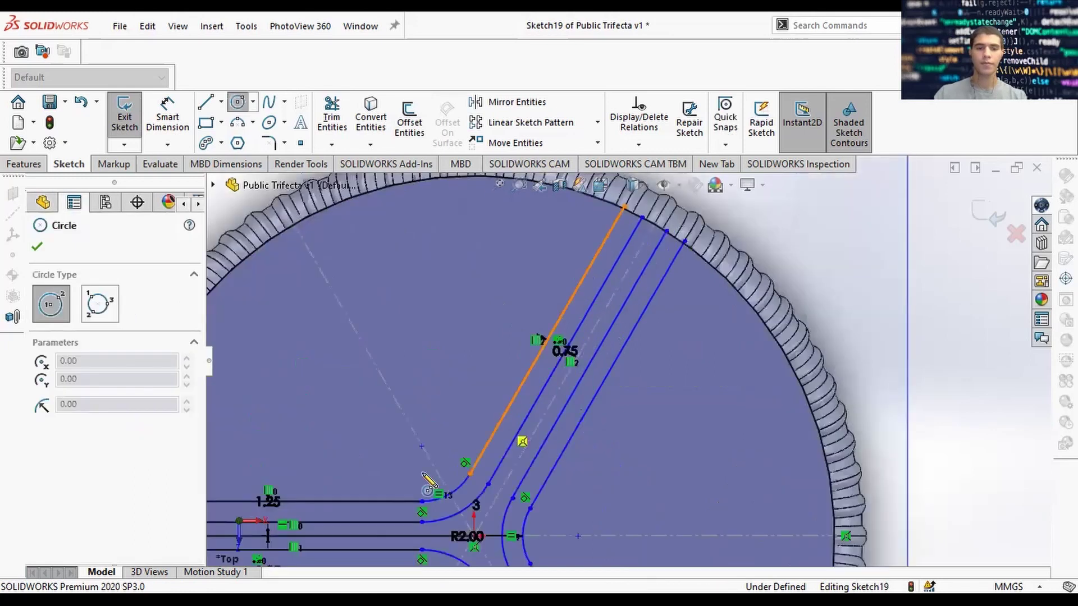
scroll(499, 426, up, 3)
scroll(348, 413, down, 6)
click(332, 409)
click(378, 408)
right_drag(376, 410, 375, 392)
click(374, 391)
click(473, 334)
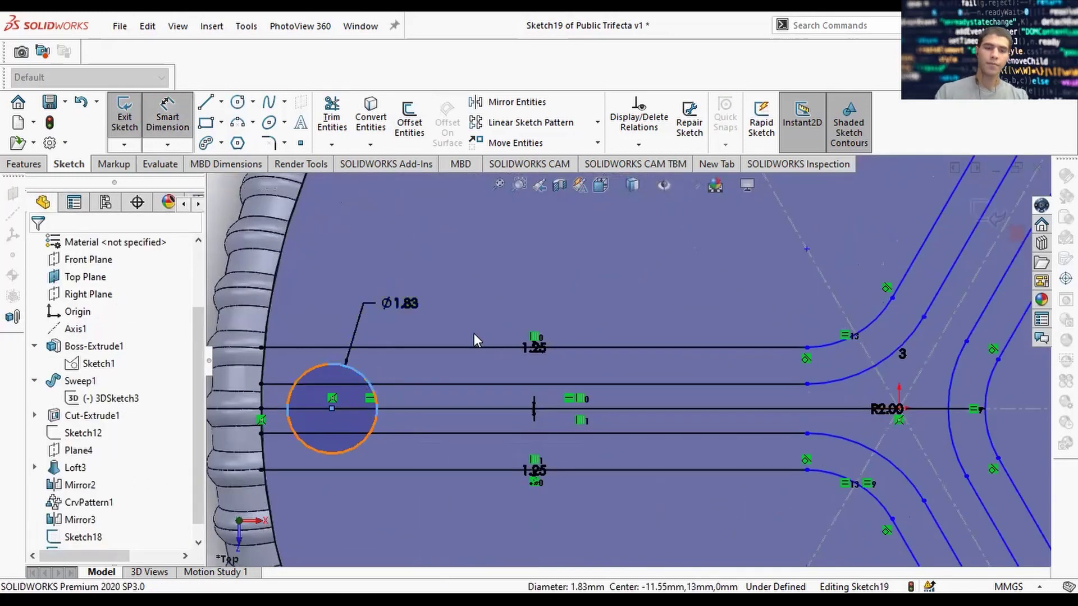
text(1.5)
key(Return)
Dimension the small circle's center 1.5 mm from the outer end of the horizontal arm
click(333, 409)
click(261, 408)
click(302, 516)
text(1.5)
key(Return)
scroll(631, 363, up, 6)
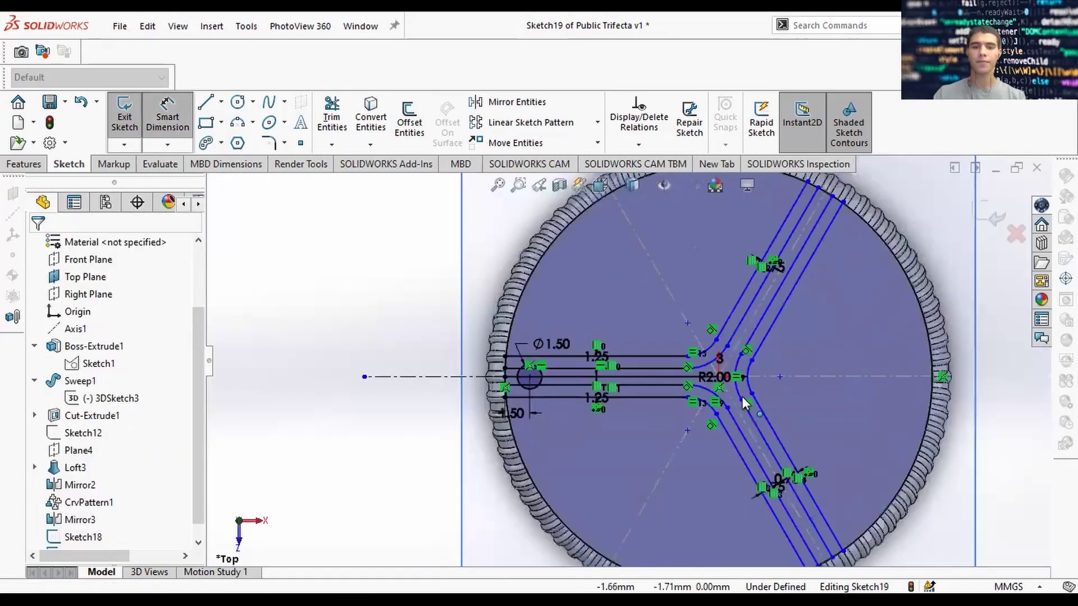
Circular-pattern the small circle about the origin with 3 instances, one on each arm
key(Escape)
scroll(274, 355, up, 2)
click(597, 123)
click(536, 162)
scroll(433, 362, down, 5)
click(494, 367)
scroll(594, 362, up, 5)
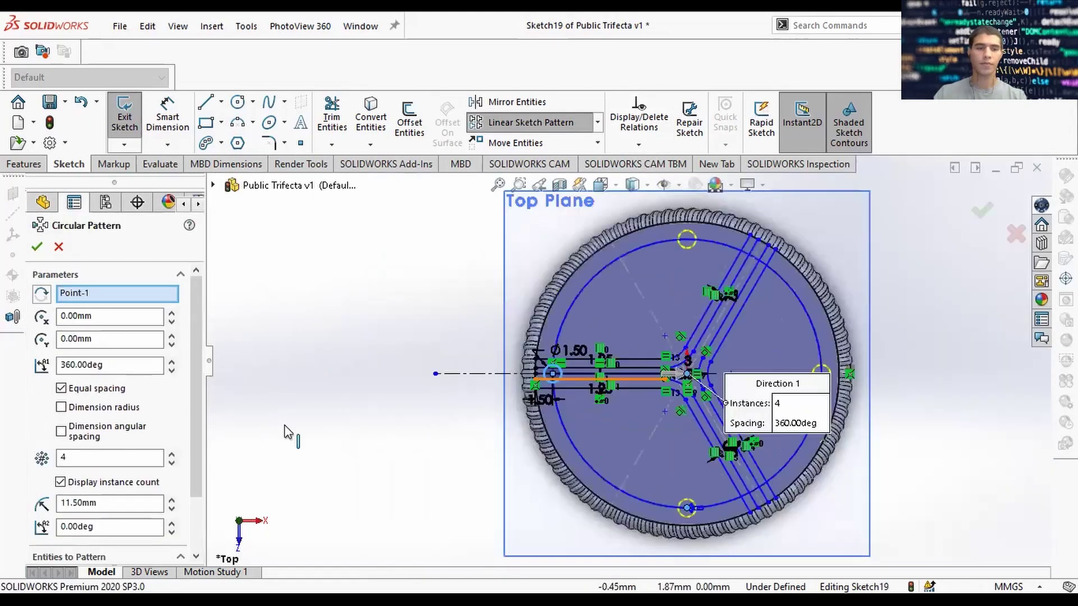
double_click(84, 457)
text(3)
click(37, 246)
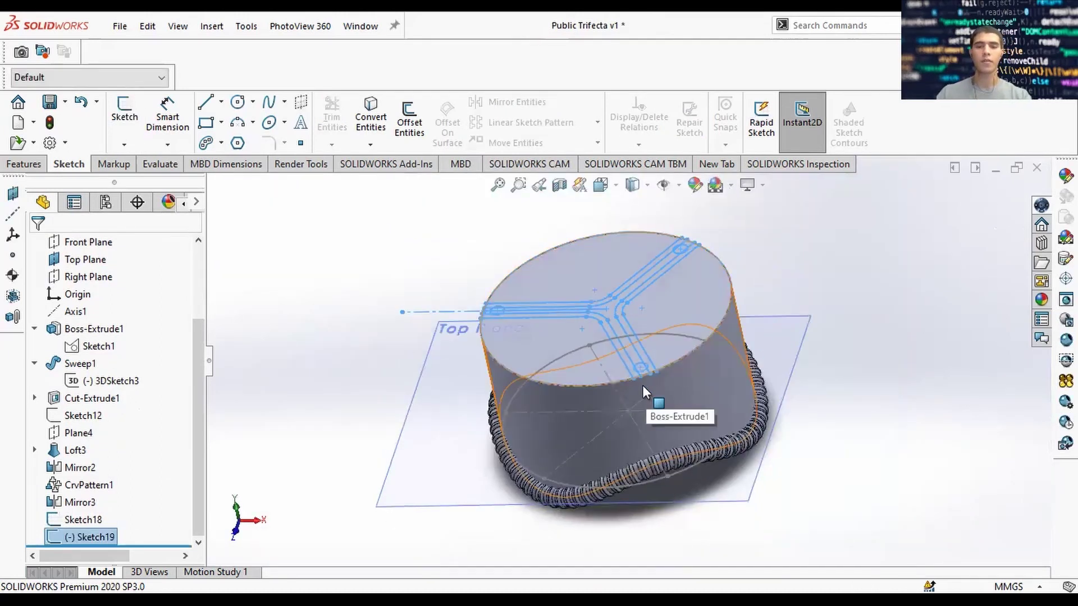
Create a reference plane through the outer endpoints of two neighboring arms and the lower spoke endpoint between them
middle_drag(617, 280, 567, 373)
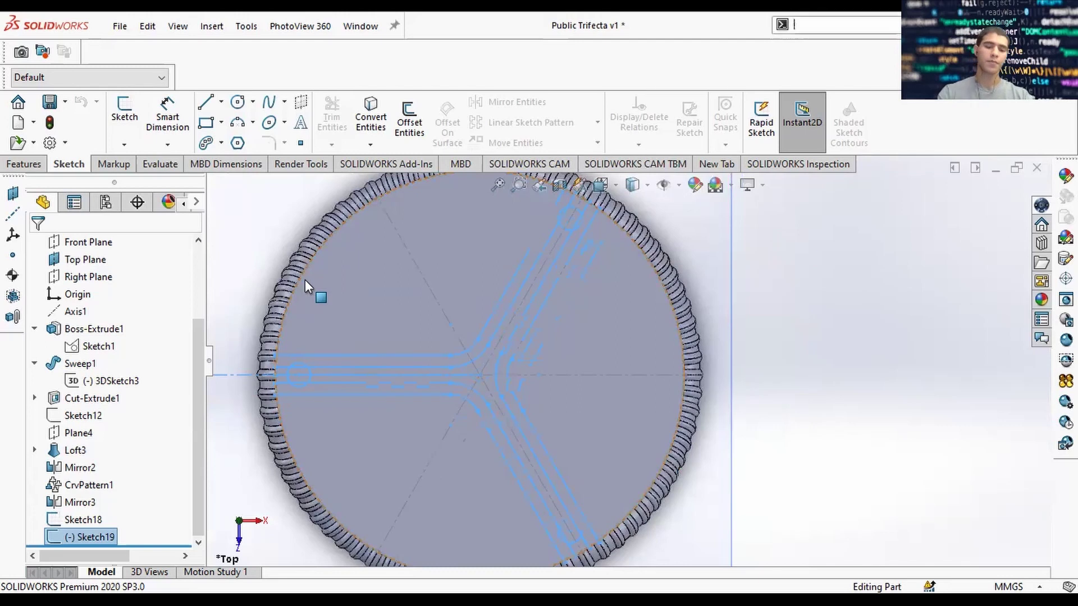
click(28, 168)
click(733, 124)
click(728, 163)
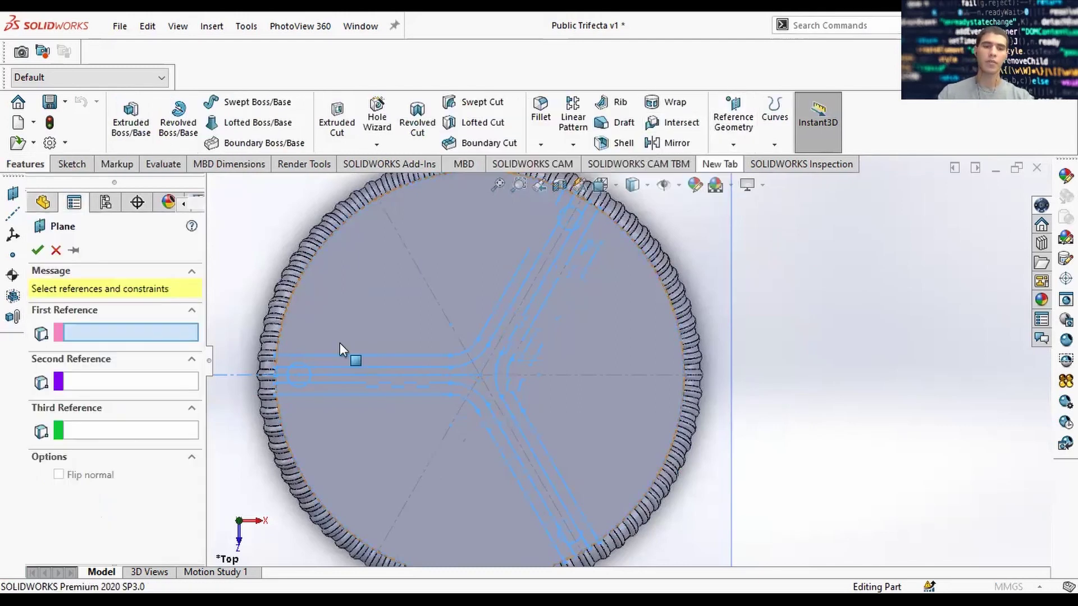
scroll(339, 342, up, 3)
middle_drag(339, 343, 471, 337)
scroll(611, 275, down, 4)
click(614, 286)
click(351, 537)
middle_drag(351, 537, 444, 525)
scroll(262, 332, down, 2)
click(262, 331)
scroll(511, 375, up, 4)
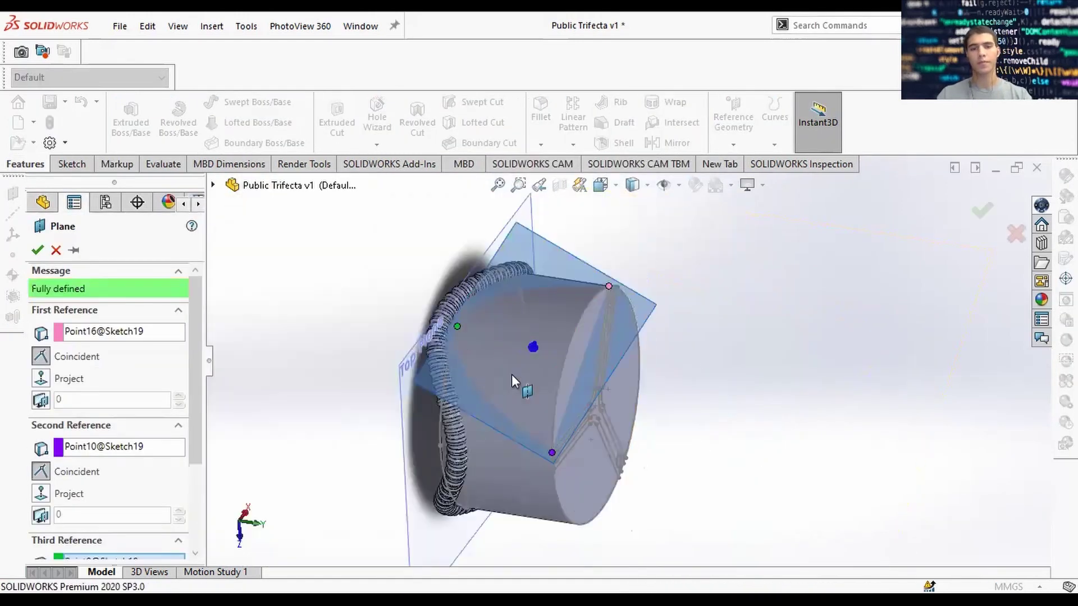
middle_drag(511, 375, 449, 359)
mouse_move(587, 375)
middle_down()
mouse_move(679, 365)
mouse_move(603, 384)
middle_up()
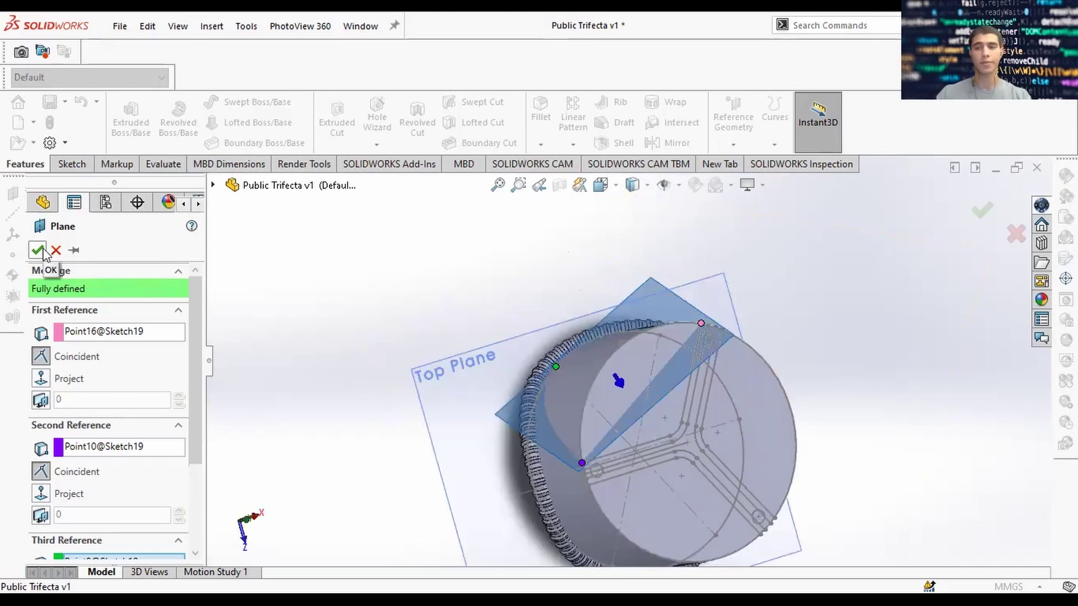
click(42, 253)
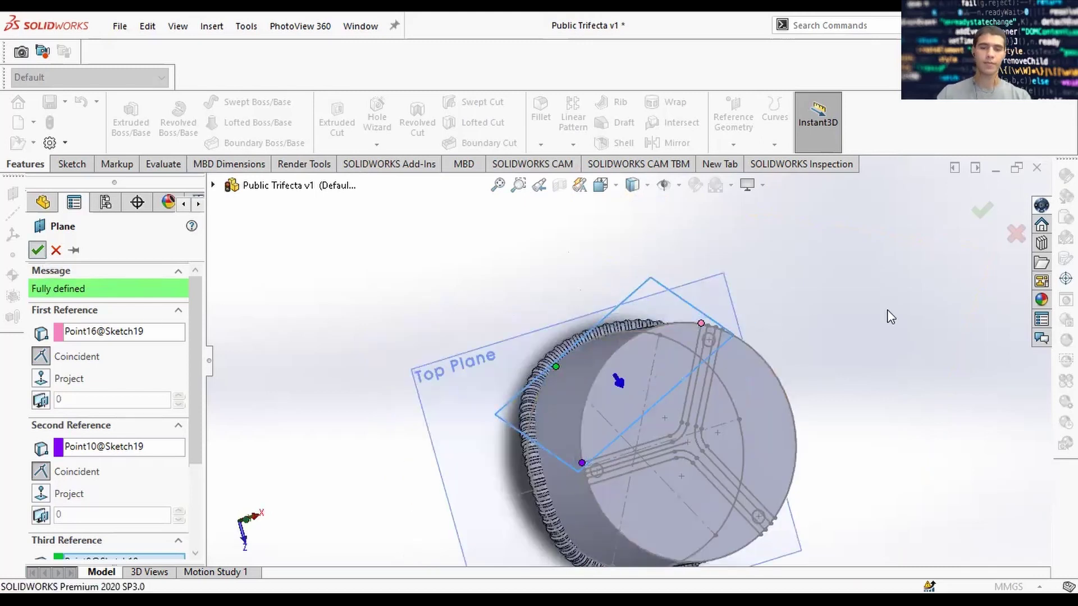
click(982, 211)
Start a 3D sketch and draw a three-point spline between the two arm ends, passing through the lower spoke endpoint
mouse_move(982, 210)
middle_down()
mouse_move(554, 385)
mouse_move(575, 437)
mouse_move(611, 374)
mouse_move(605, 331)
middle_up()
click(76, 166)
click(531, 328)
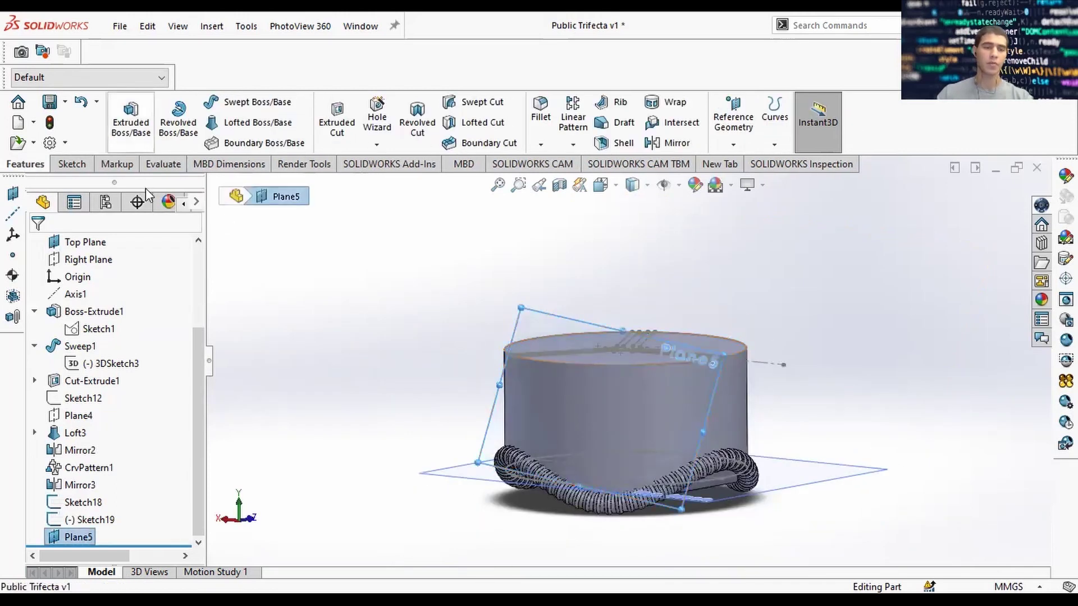
click(124, 145)
click(141, 184)
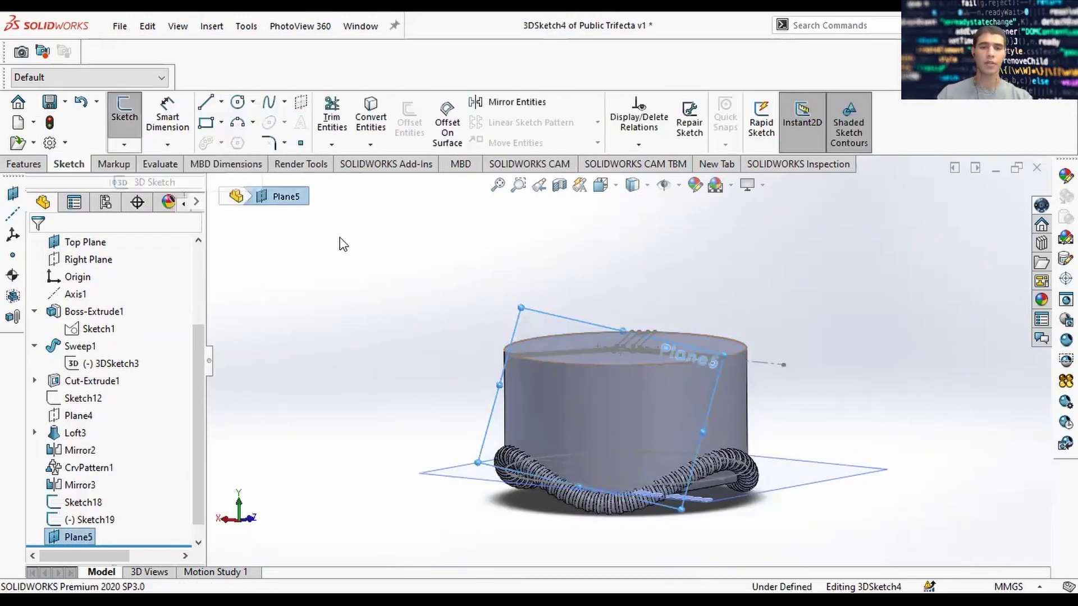
click(284, 102)
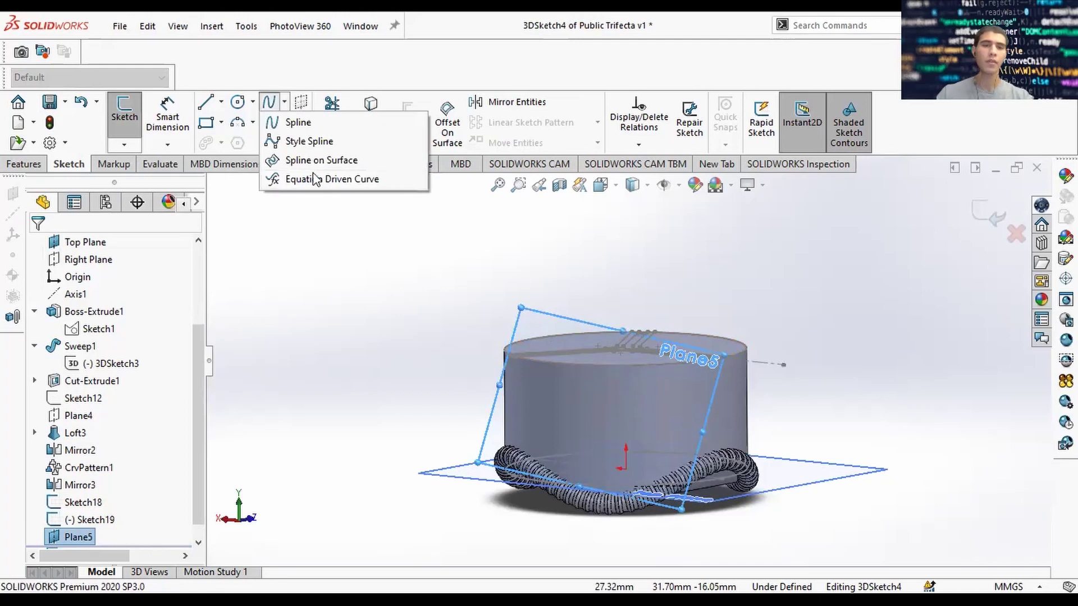
click(303, 122)
scroll(519, 355, down, 5)
click(549, 336)
scroll(629, 437, up, 5)
scroll(656, 439, down, 5)
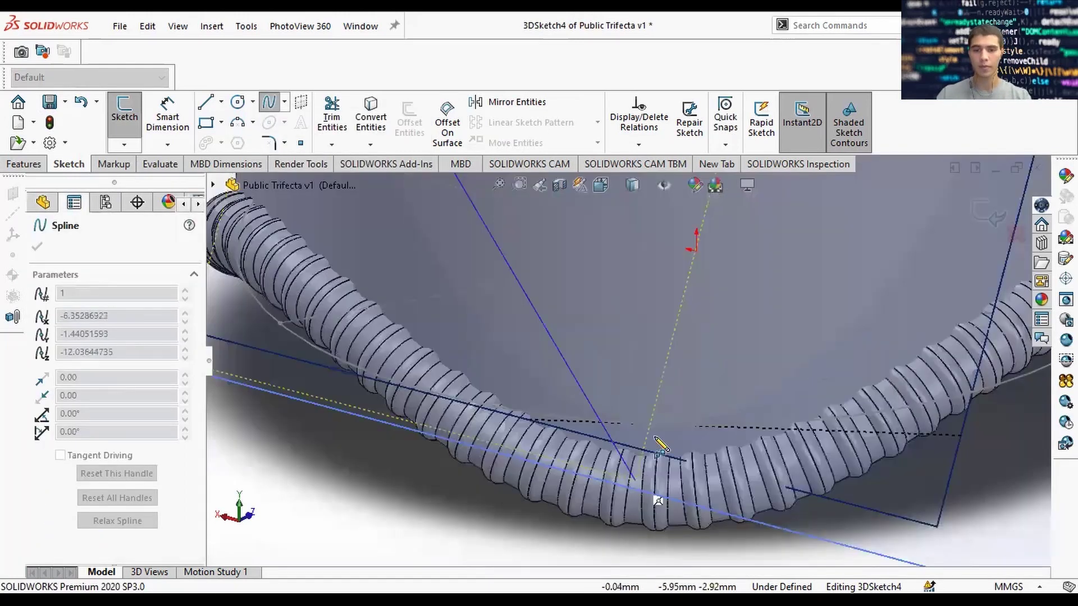
click(660, 426)
scroll(795, 328, up, 5)
scroll(759, 283, down, 5)
click(753, 283)
scroll(730, 379, up, 1)
double_click(731, 380)
scroll(731, 380, down, 4)
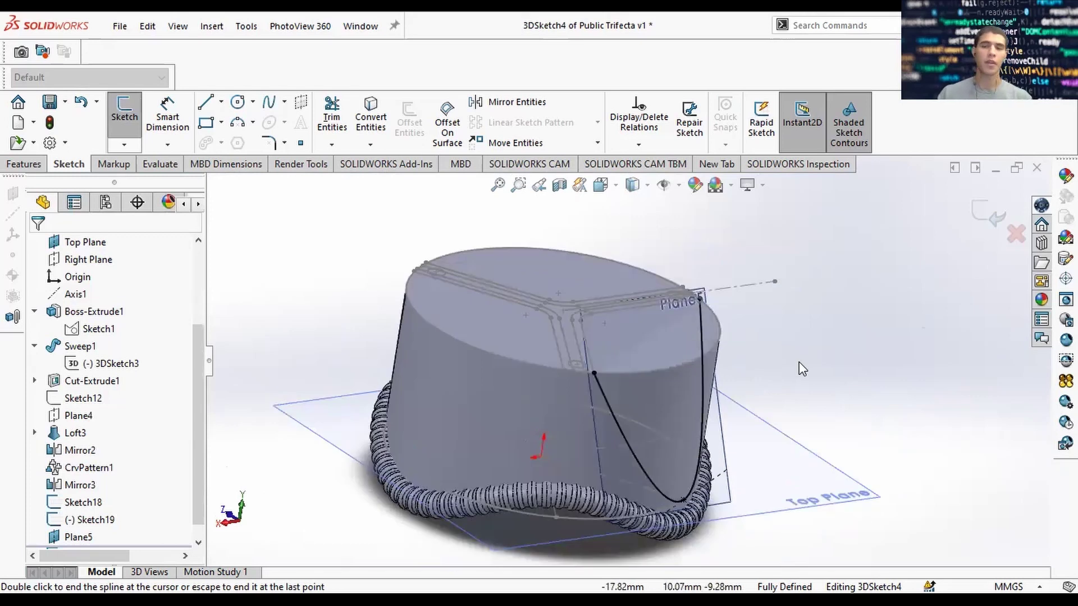
click(237, 123)
key(Escape)
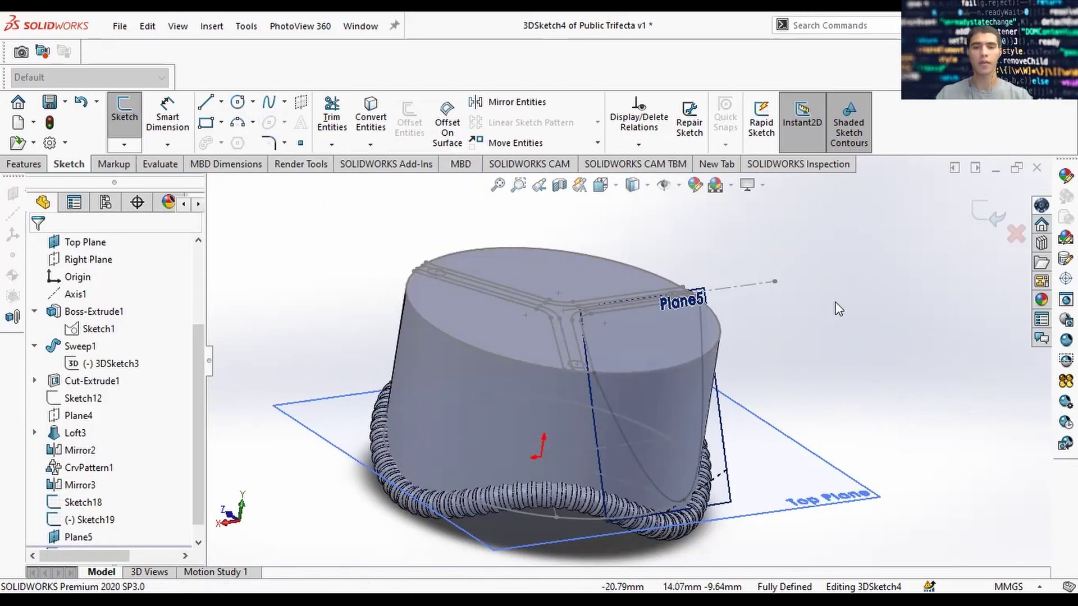
Try to split the 3D spline at its middle point with Split Entities
middle_drag(837, 307, 783, 284)
scroll(635, 487, down, 5)
click(627, 447)
right_click(627, 448)
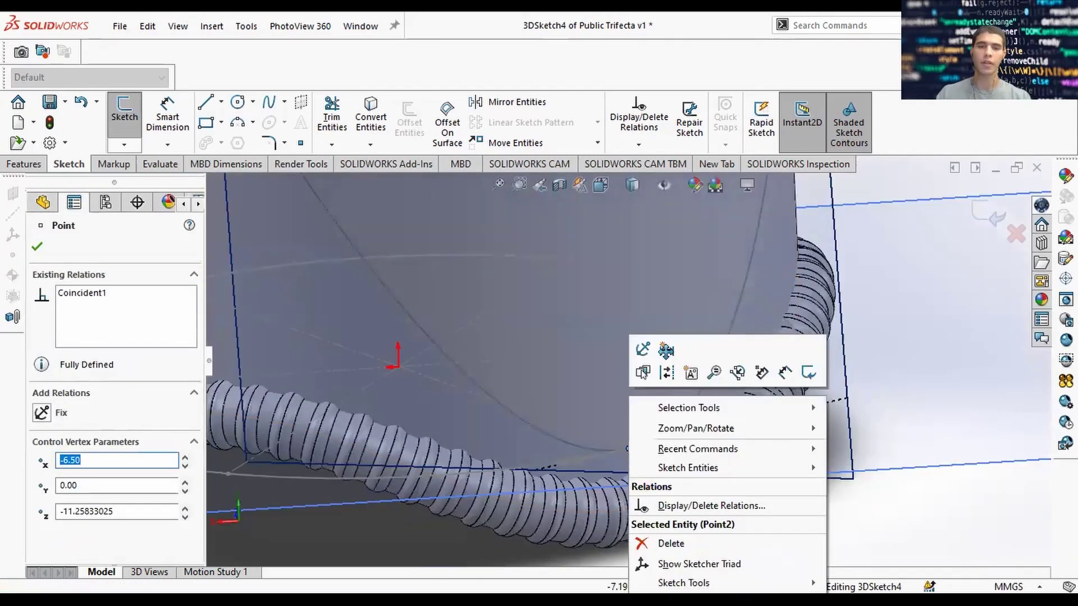
click(582, 456)
scroll(581, 455, up, 6)
click(597, 455)
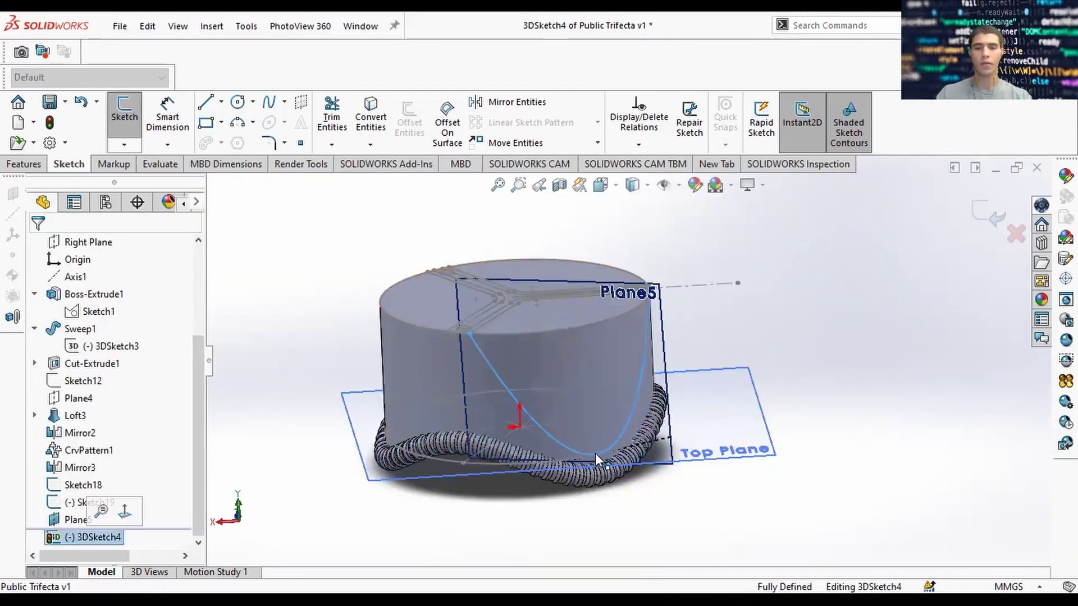
scroll(555, 406, up, 5)
click(831, 25)
text(split)
key(Return)
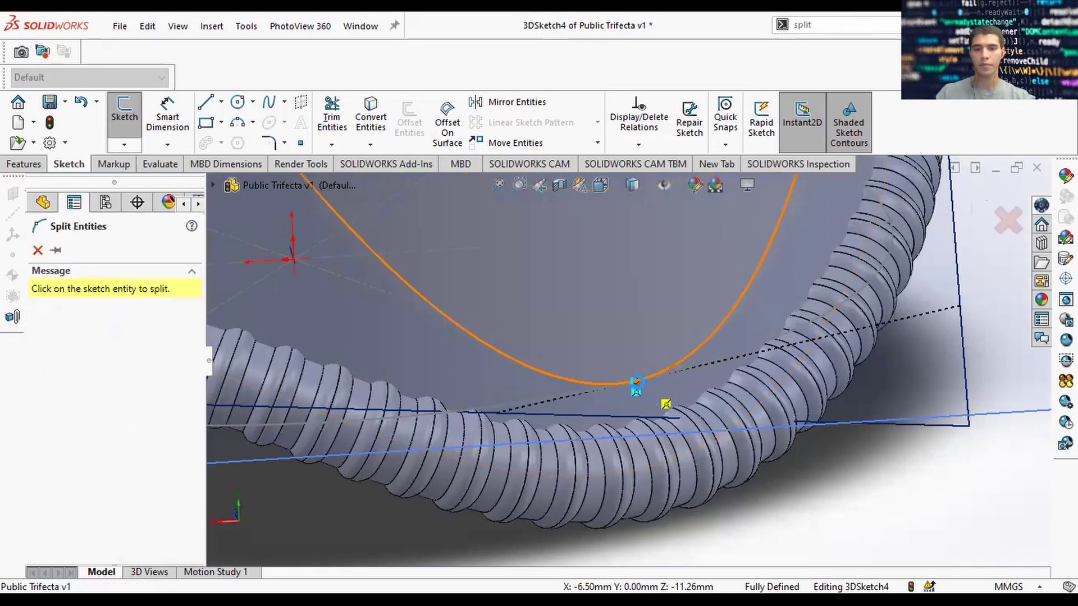
click(636, 384)
click(577, 310)
scroll(617, 336, up, 7)
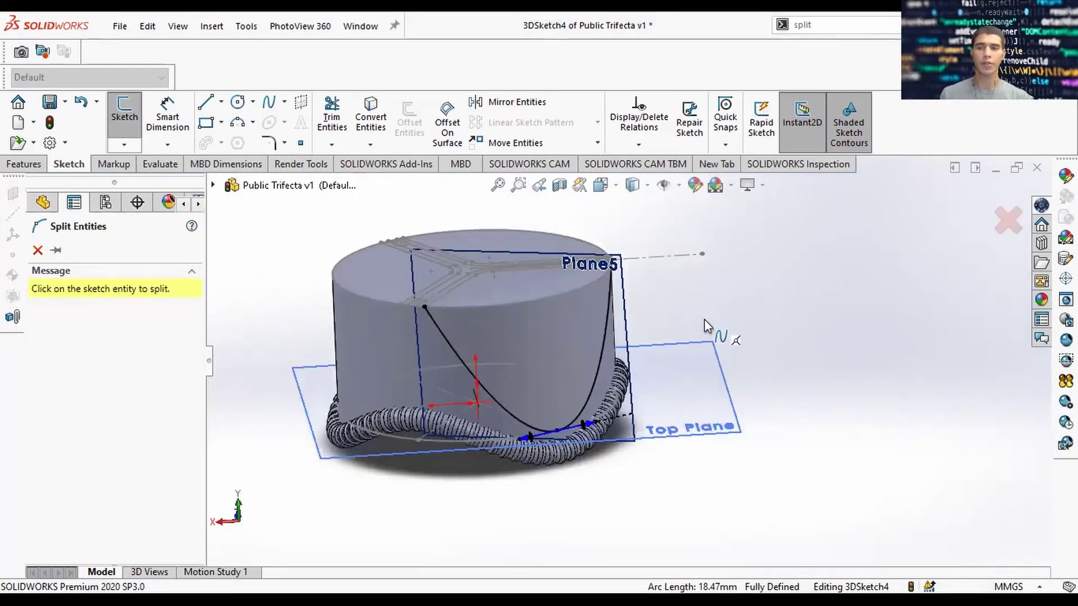
scroll(500, 442, up, 4)
scroll(477, 443, down, 5)
click(523, 412)
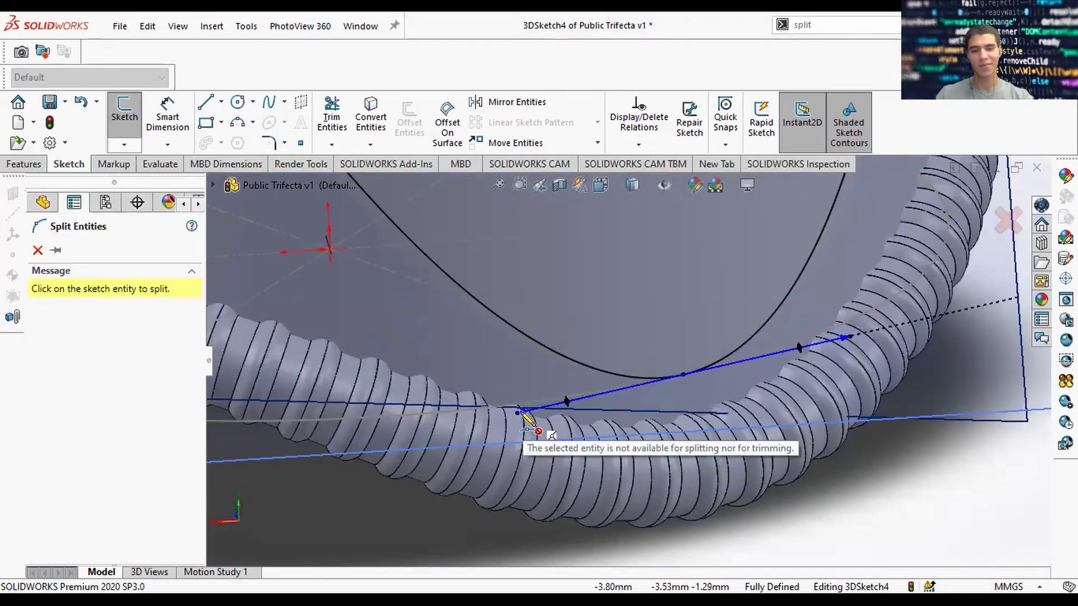
scroll(519, 414, down, 3)
key(Escape)
Try to adjust the tangent handle at the spline's middle point, and exit the 3D sketch
drag(513, 416, 342, 423)
key(f)
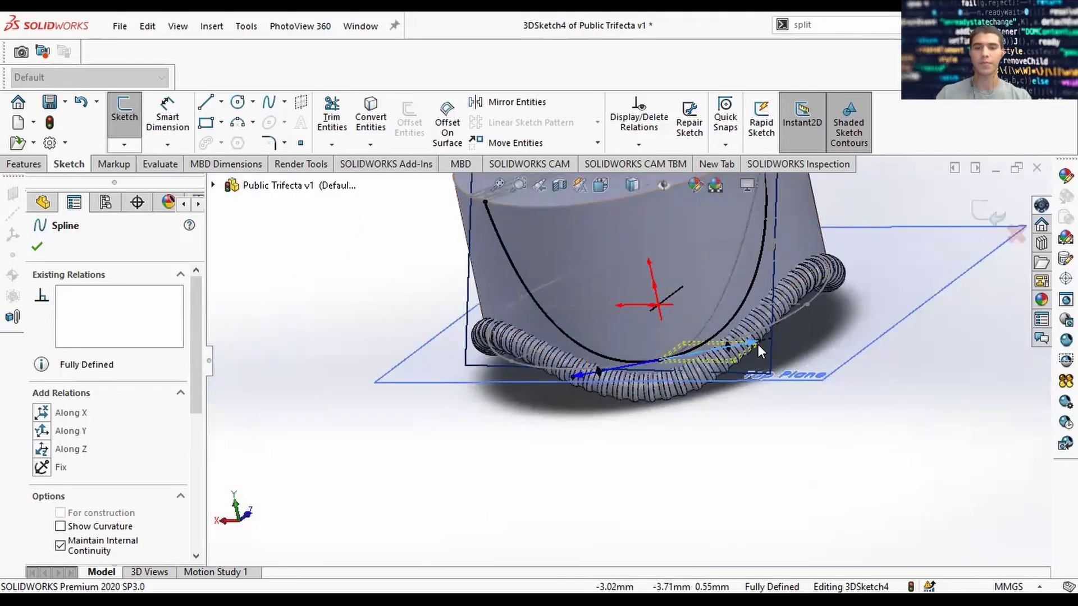
click(758, 344)
click(979, 221)
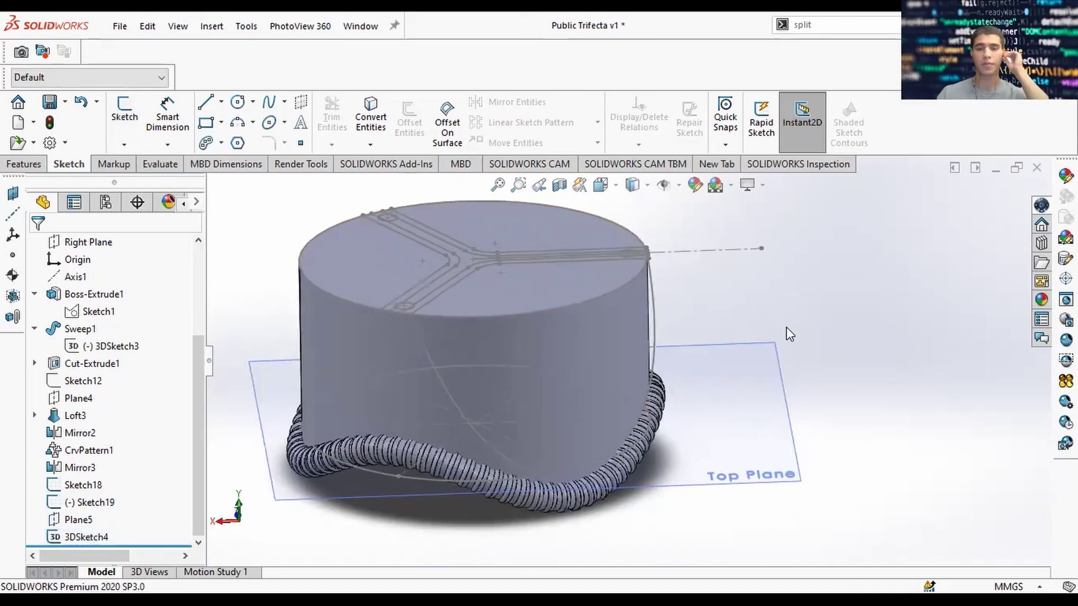
middle_drag(657, 331, 668, 351)
text(wloft)
key(Return)
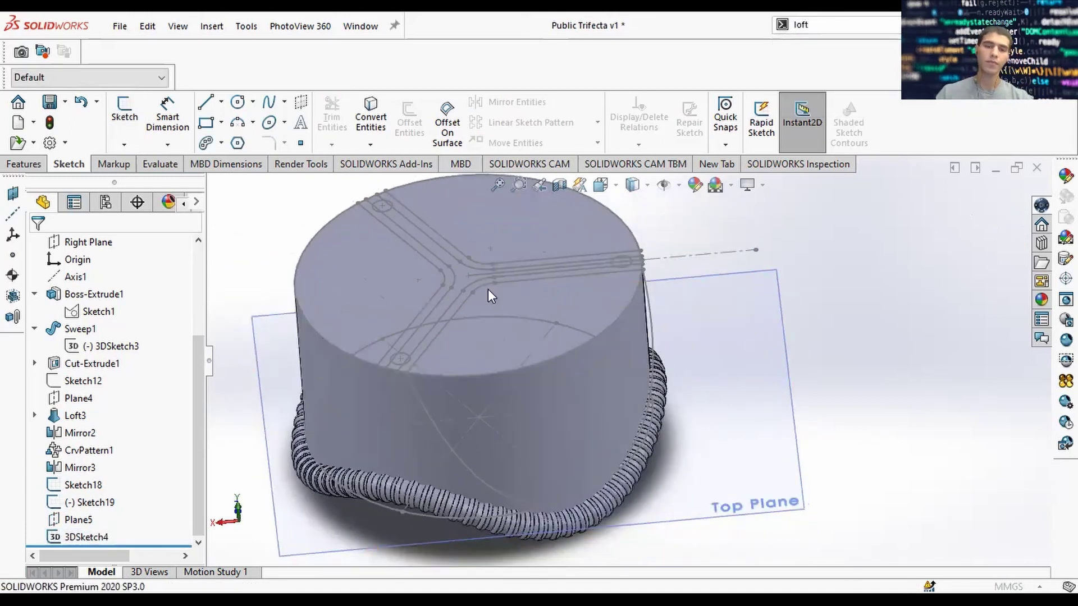
click(484, 291)
click(433, 414)
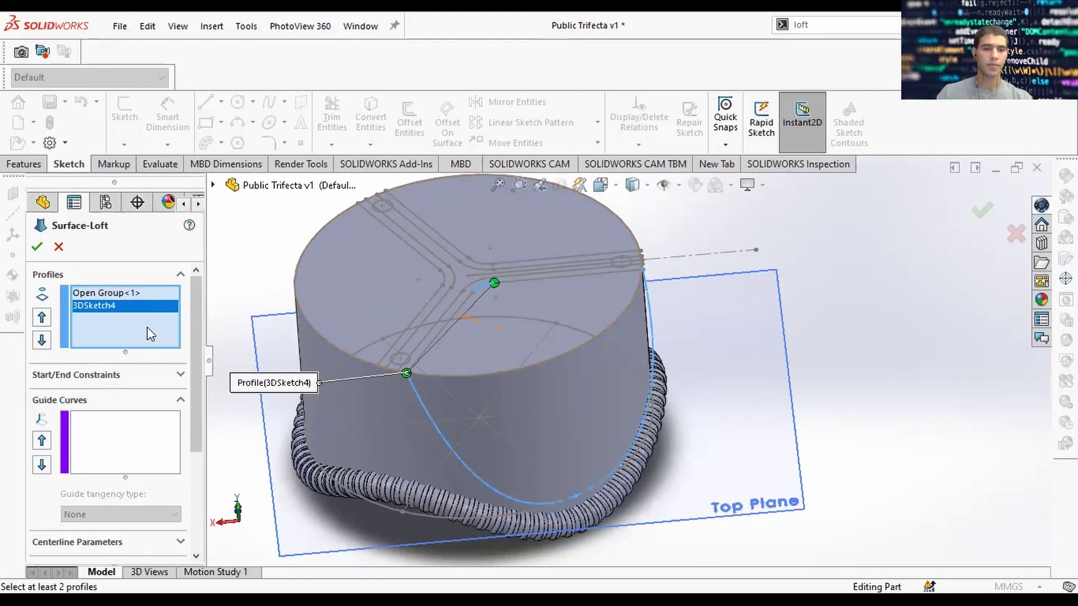
click(58, 248)
Hide the solid cylinder body so that the sketches remain accessible
right_click(360, 252)
click(422, 222)
middle_drag(815, 336, 813, 311)
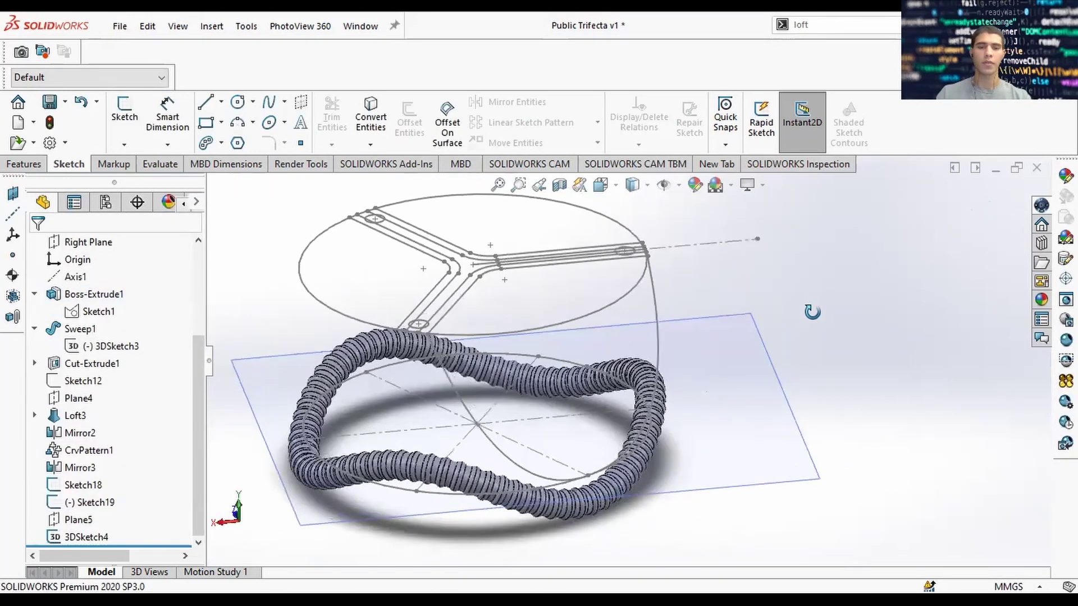
Start a surface loft using the inner fillet arc between two arms and the 3D spline as profiles
click(820, 25)
click(823, 59)
click(487, 275)
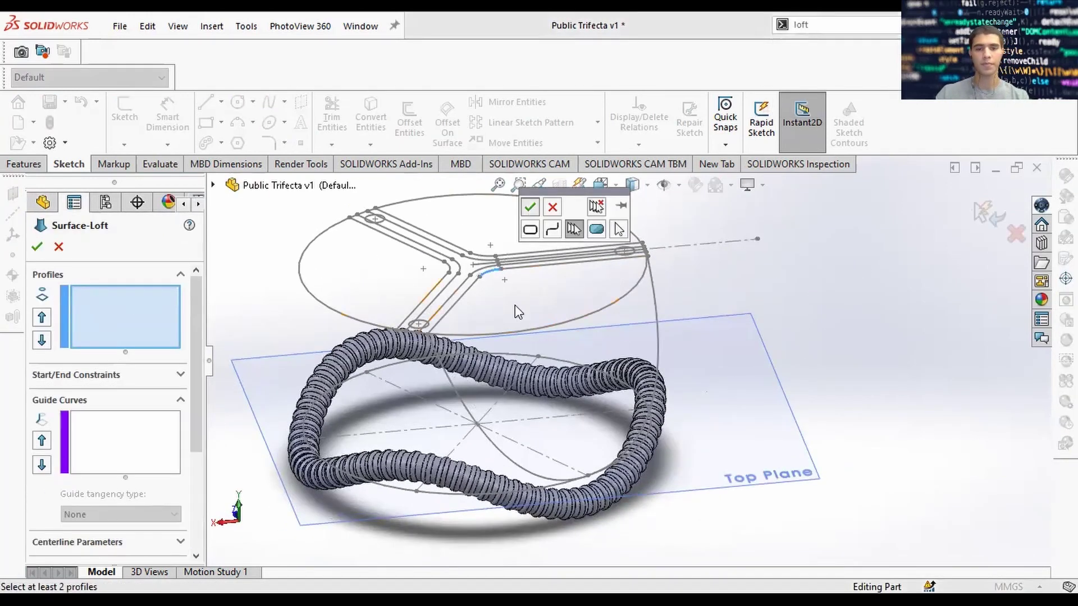
right_click(515, 303)
click(654, 300)
middle_drag(668, 314, 486, 330)
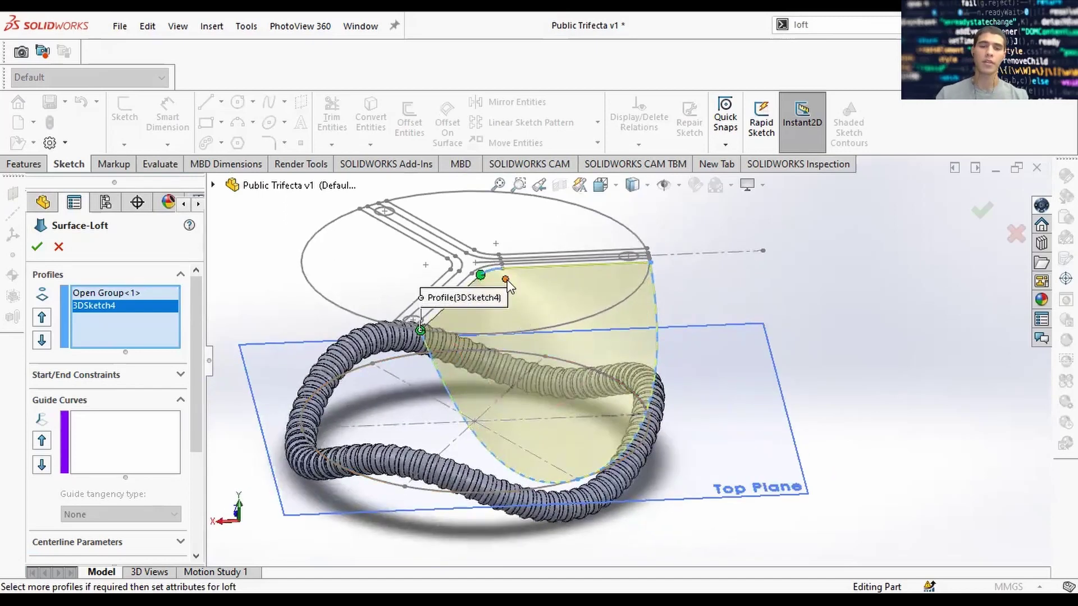
Set the surface loft's start constraint to Normal To Profile
scroll(506, 279, down, 8)
scroll(715, 267, up, 9)
middle_drag(786, 424, 798, 378)
click(104, 375)
scroll(682, 353, down, 3)
middle_drag(678, 356, 708, 412)
click(160, 411)
click(162, 450)
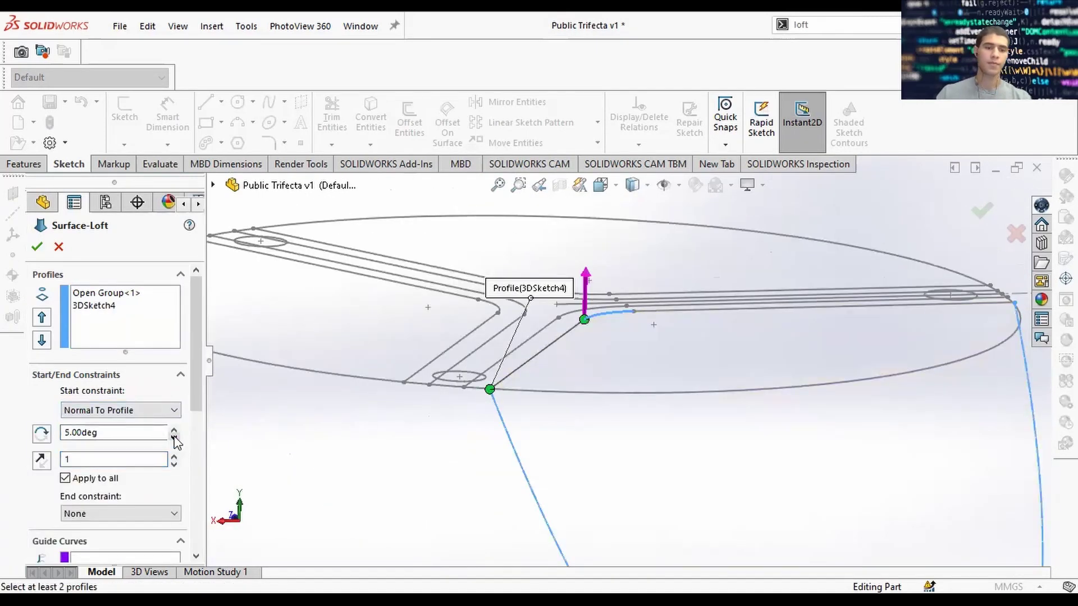
Set the surface loft's start constraint to None and create the lofted surface
click(174, 438)
middle_drag(589, 379, 745, 359)
click(160, 415)
click(160, 425)
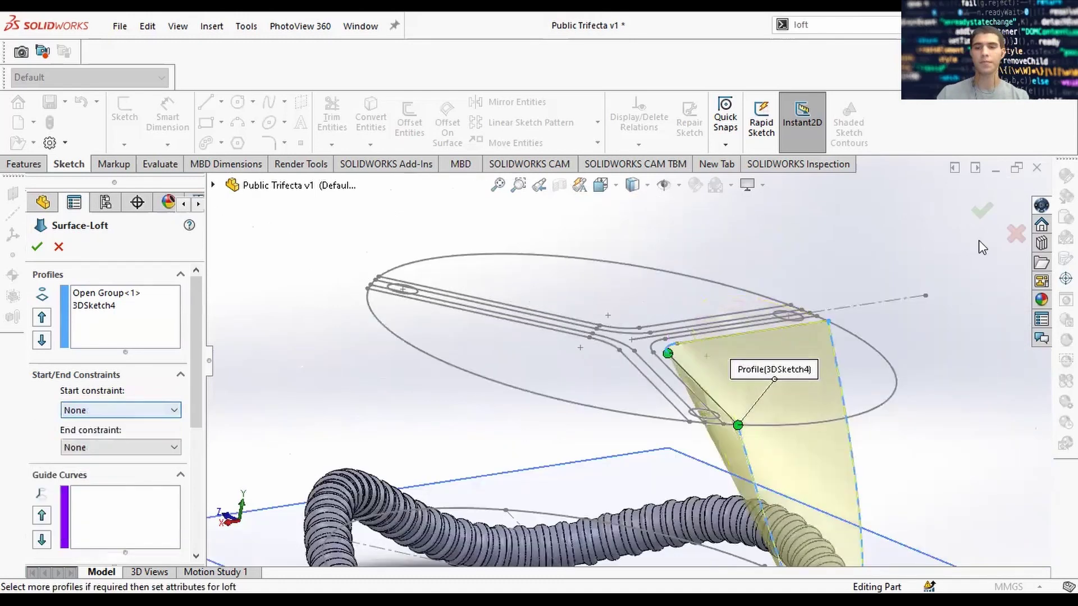
click(982, 211)
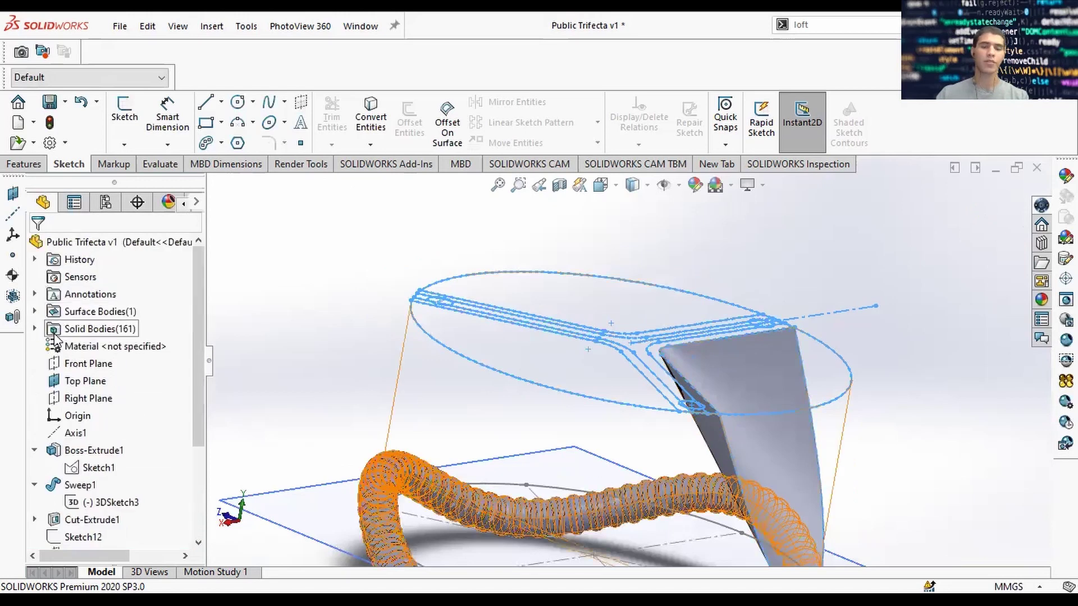
click(35, 329)
right_click(94, 276)
click(110, 227)
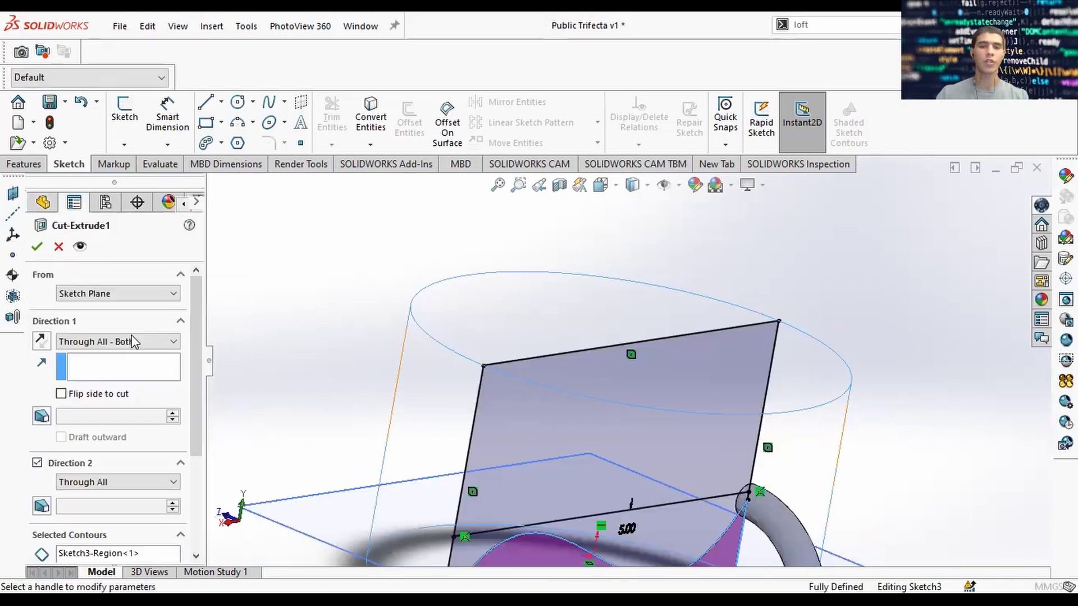
click(58, 247)
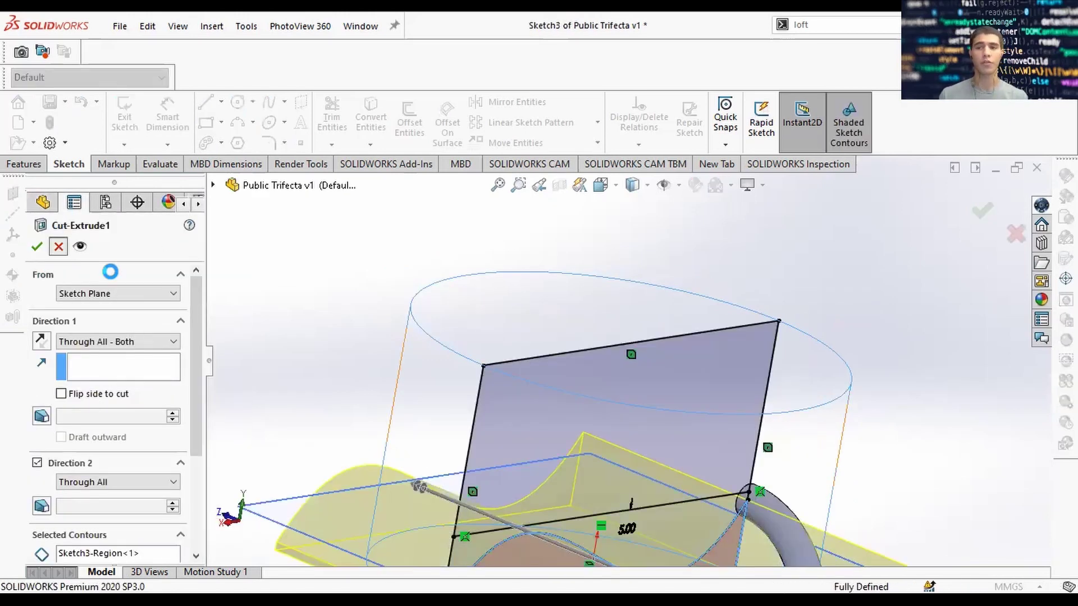
click(54, 250)
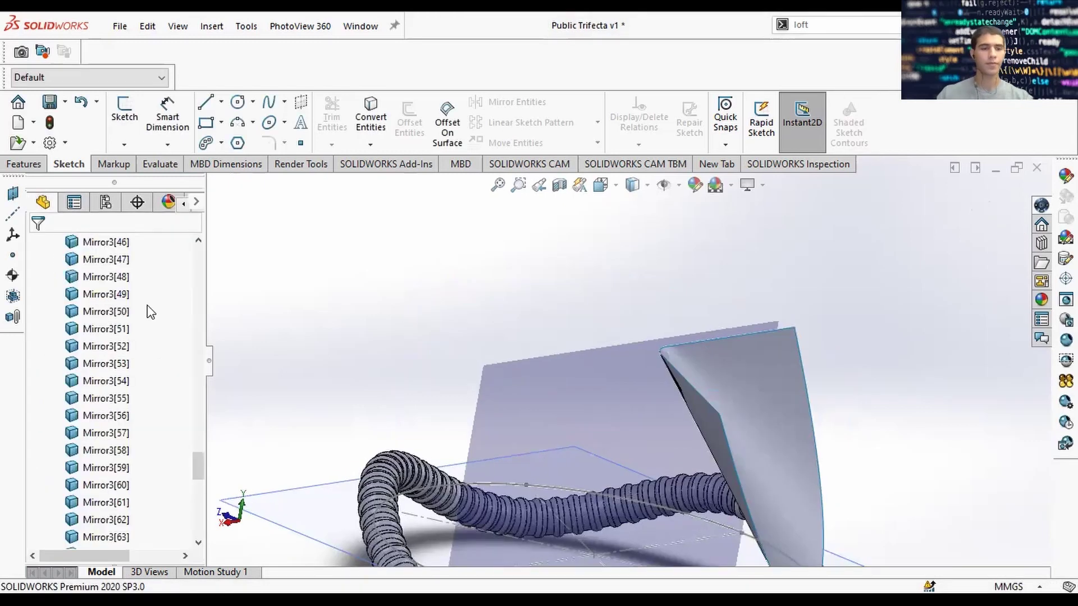
Show the solid cylinder body and start a circular pattern around its top edge with 3 equally spaced instances over 360 degrees
right_click(75, 364)
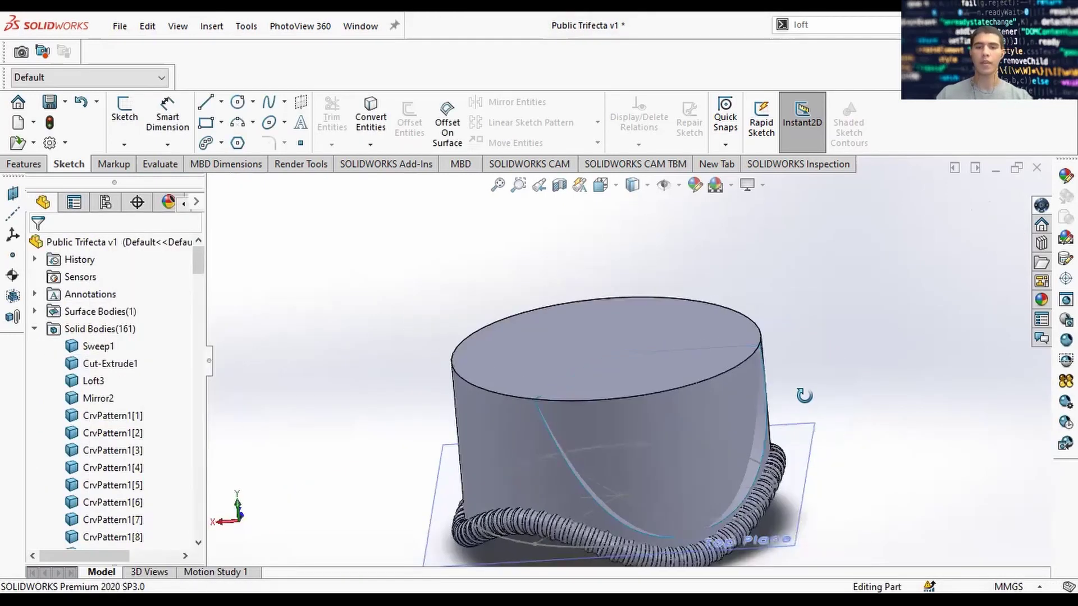
click(35, 167)
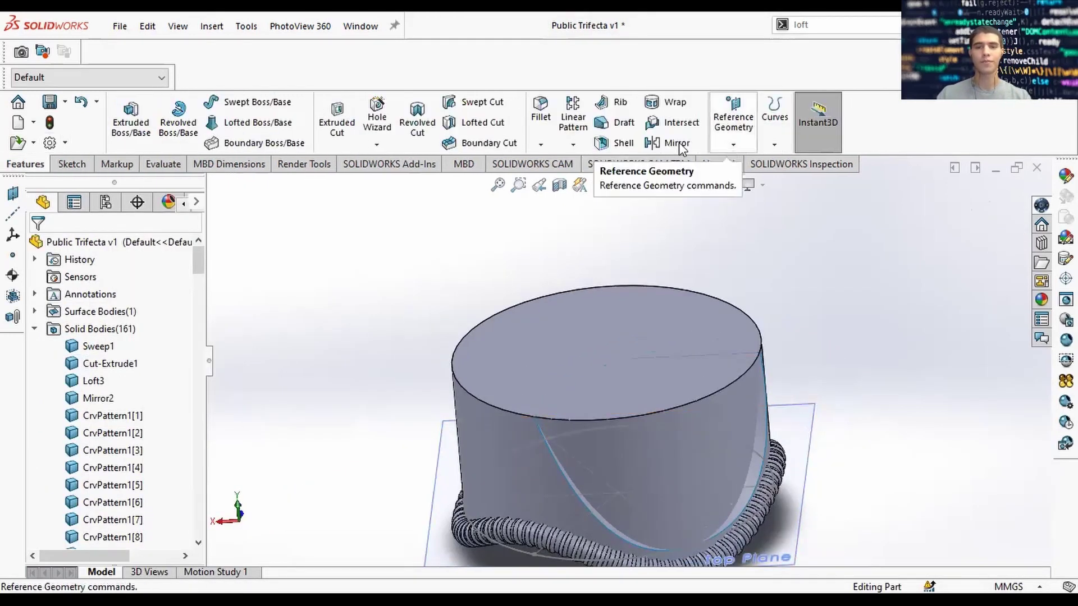
click(573, 145)
click(596, 180)
click(658, 410)
click(37, 438)
scroll(41, 427, down, 3)
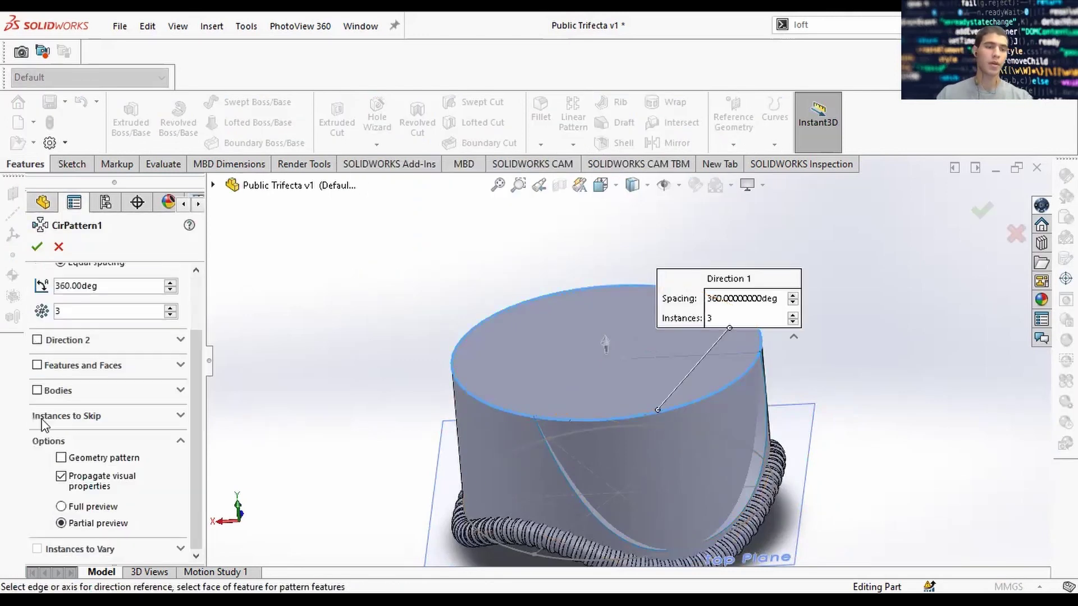
Pattern the lofted surface as a body and accept the circular pattern
click(37, 390)
scroll(577, 522, down, 3)
click(582, 463)
scroll(363, 404, up, 4)
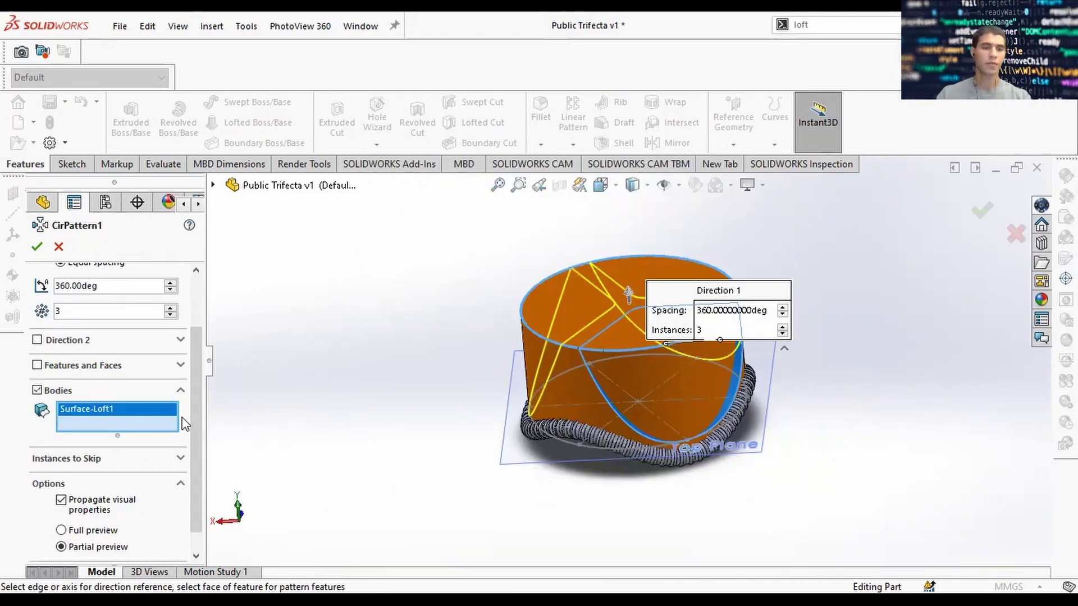
scroll(181, 423, down, 1)
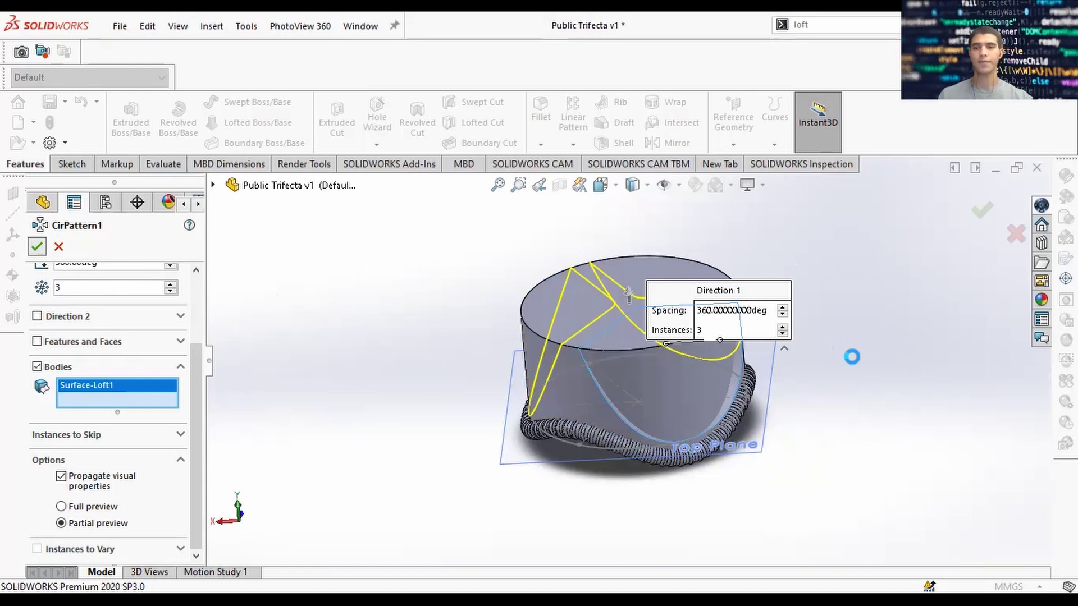
click(36, 246)
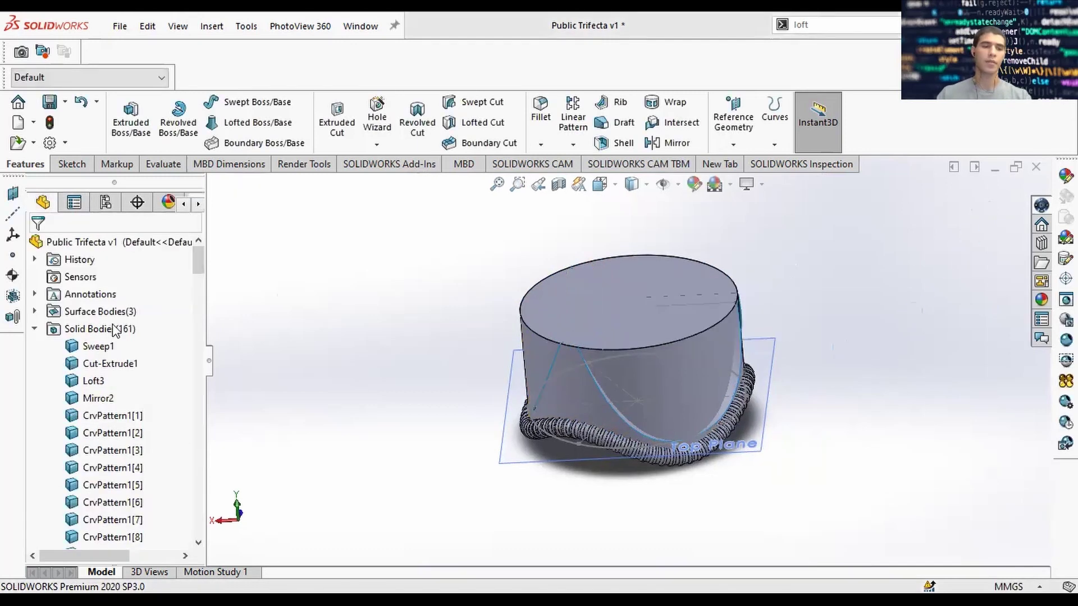
Hide the solid cylinder body to expose the three patterned surfaces, and save the part
click(679, 309)
click(724, 275)
middle_drag(842, 314, 392, 368)
click(49, 102)
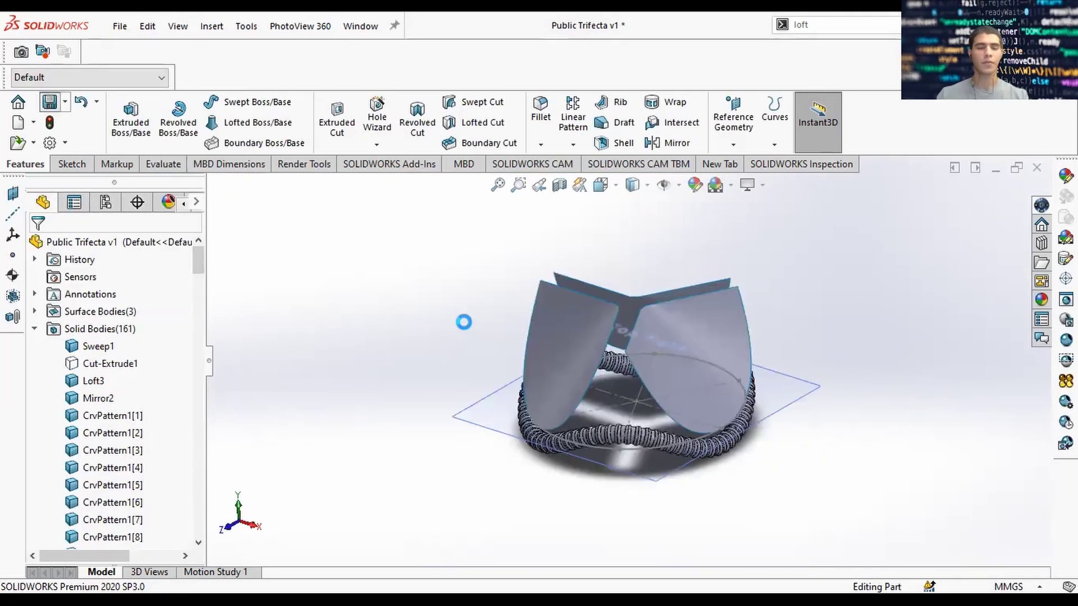
Show the Cut-Extrude1 cylinder body again, and find and start the Split command
right_click(121, 366)
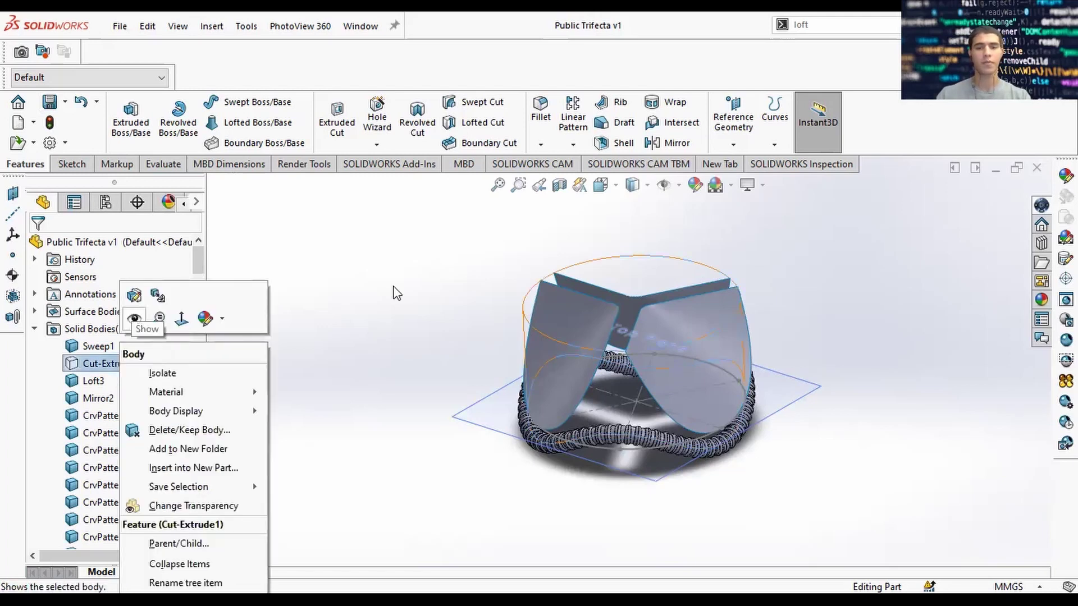
drag(812, 26, 775, 56)
text(split)
click(829, 47)
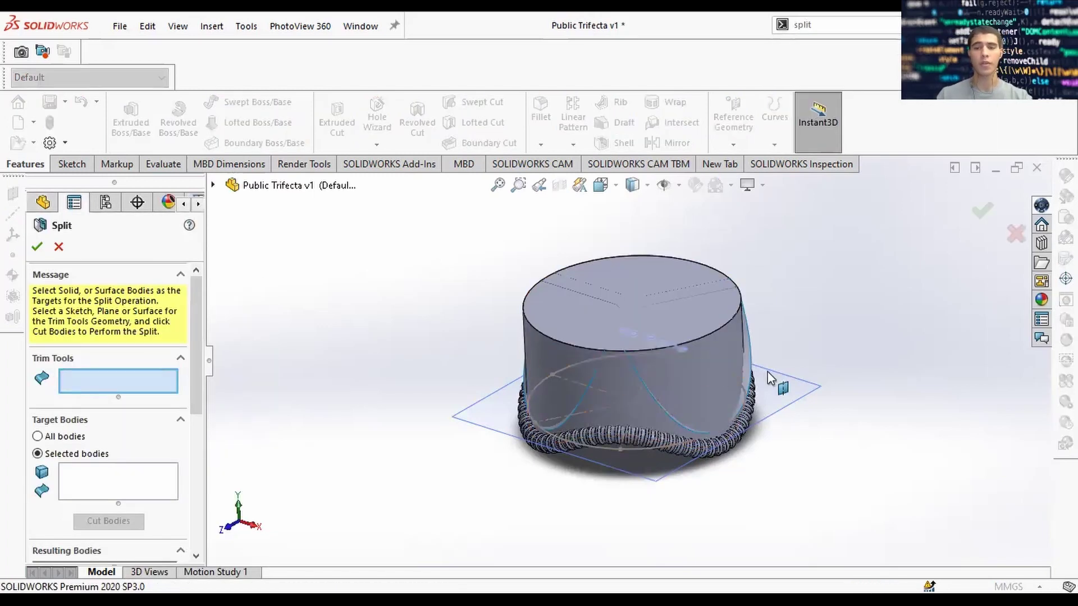
Select the three lofted surfaces around the cylinder as the split's trim tools
scroll(724, 395, down, 2)
scroll(625, 418, down, 5)
click(602, 418)
scroll(601, 418, up, 5)
scroll(463, 391, down, 4)
click(463, 392)
scroll(464, 392, up, 6)
middle_drag(464, 392, 587, 287)
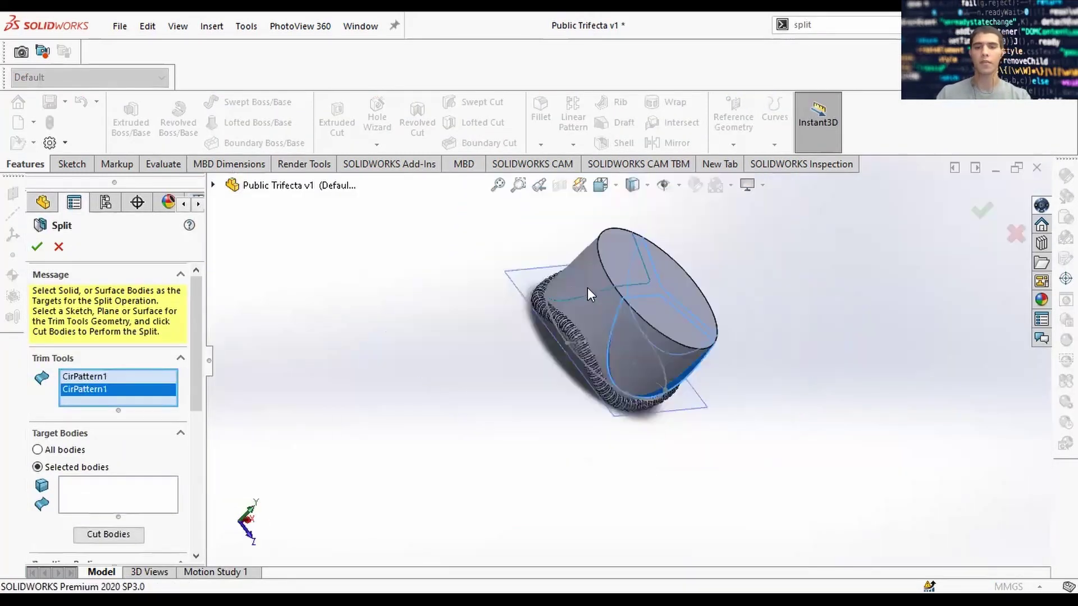
scroll(587, 288, down, 6)
click(796, 382)
scroll(796, 382, up, 4)
middle_drag(796, 382, 634, 353)
Split the cylinder body with these surfaces, marking bodies 1, 2 and 4 outside the three-armed core as resulting bodies
click(91, 503)
click(749, 341)
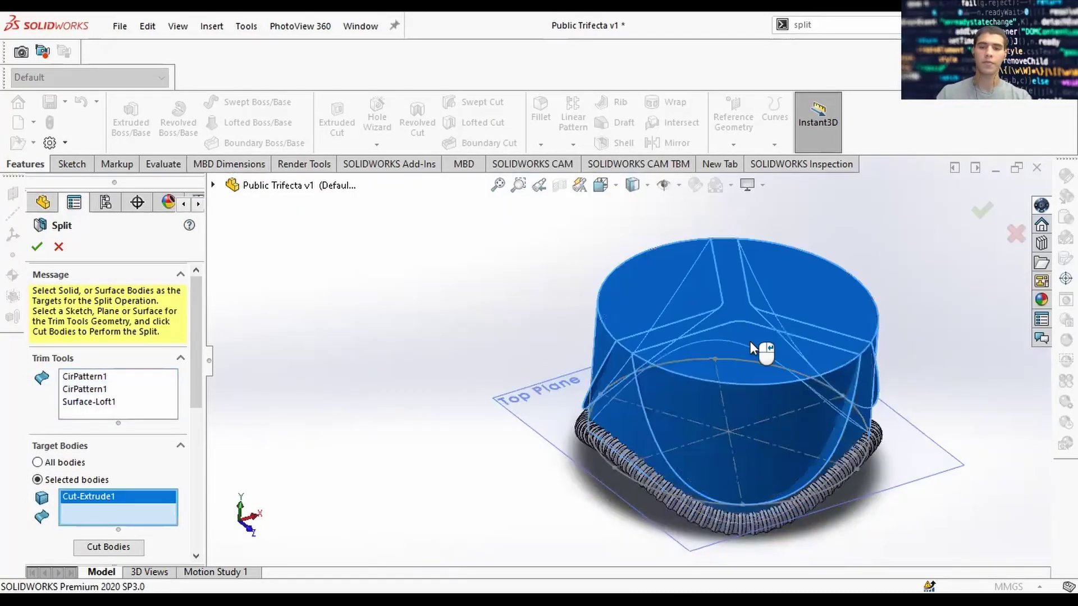
scroll(147, 411, down, 3)
click(109, 396)
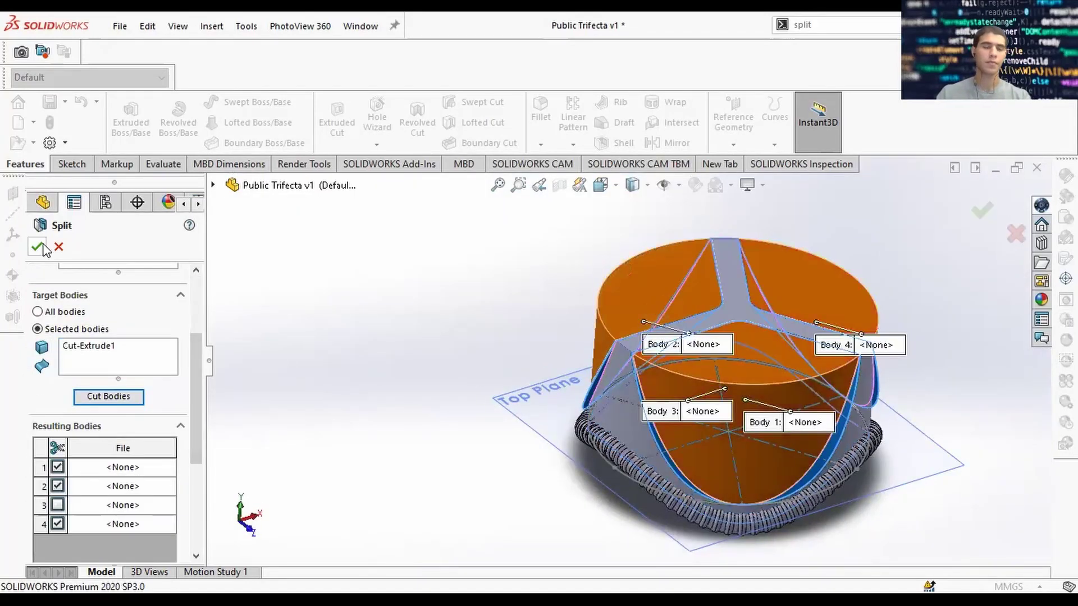
scroll(129, 359, down, 4)
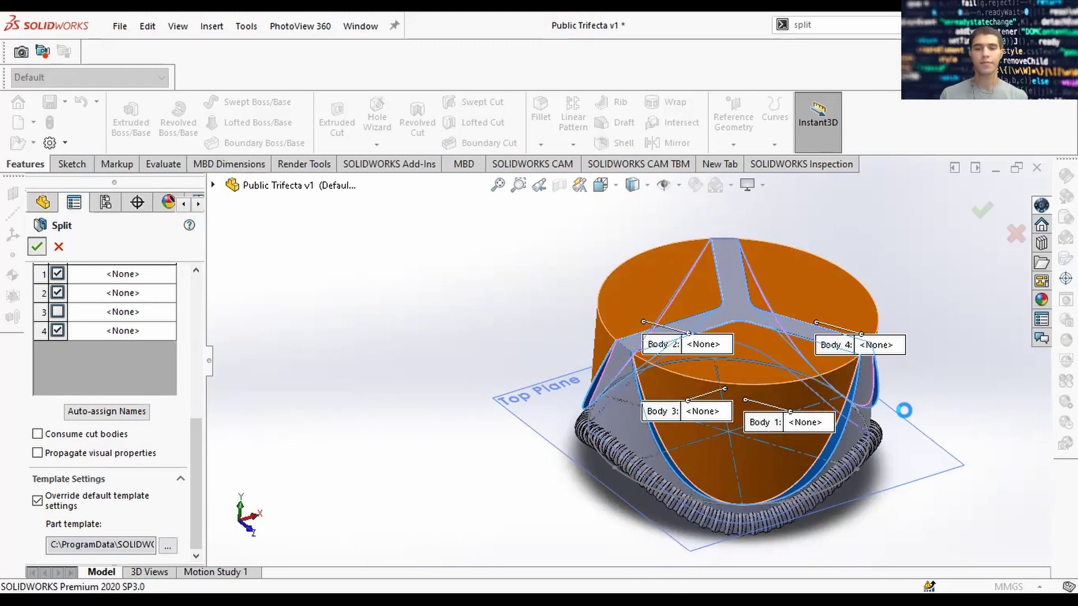
Hide the outer split bodies so that only the three-armed core and the ring chain are shown
scroll(79, 351, down, 20)
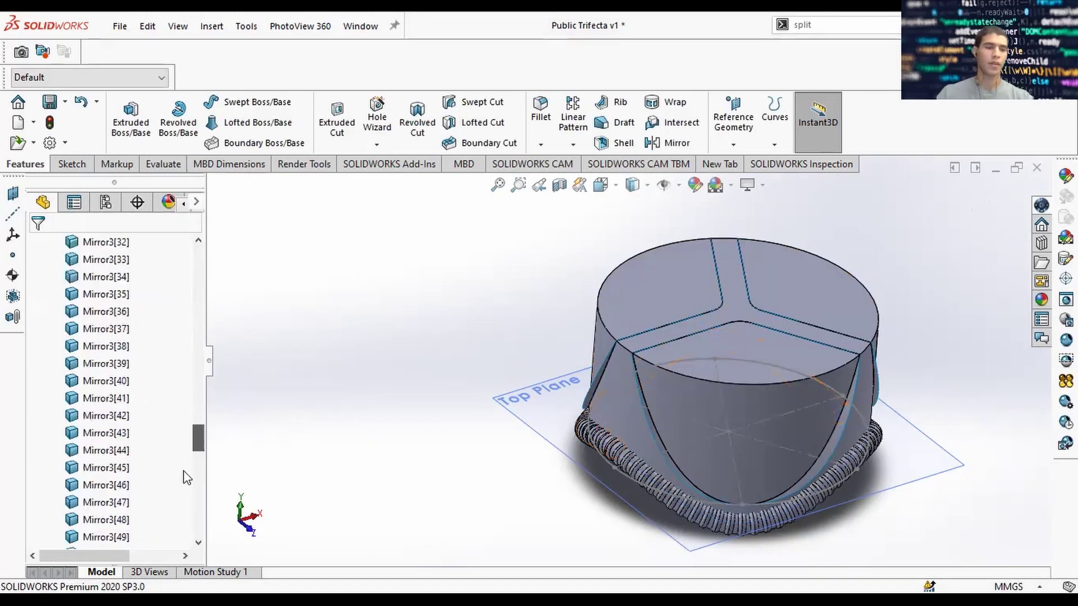
right_click(91, 434)
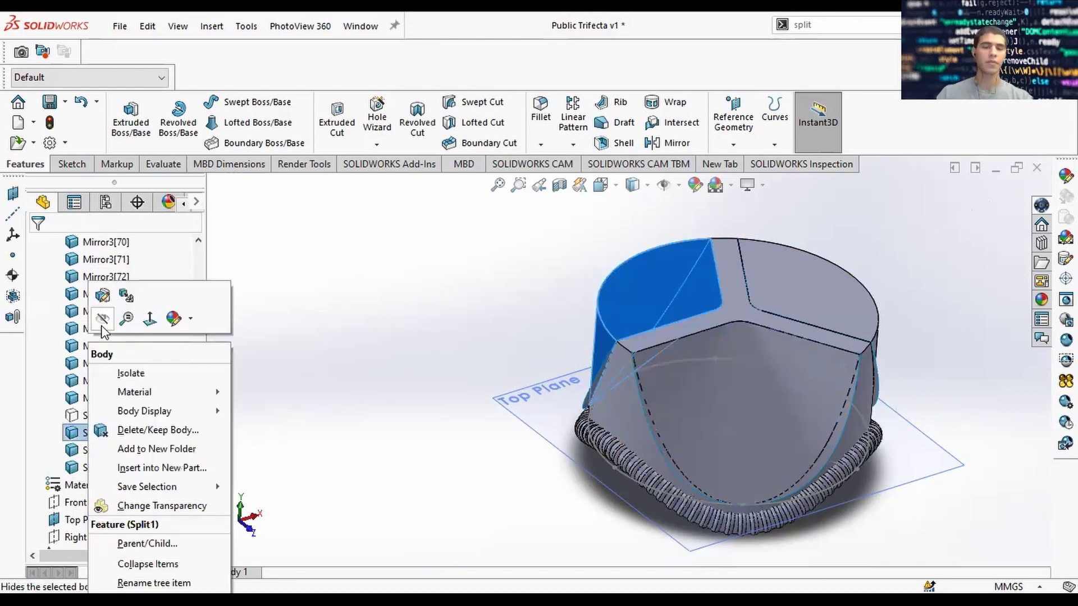
click(101, 324)
click(91, 454)
scroll(782, 357, up, 2)
middle_drag(781, 357, 705, 329)
scroll(705, 329, down, 2)
Hide the three surface bodies and Sketch18
scroll(112, 314, up, 20)
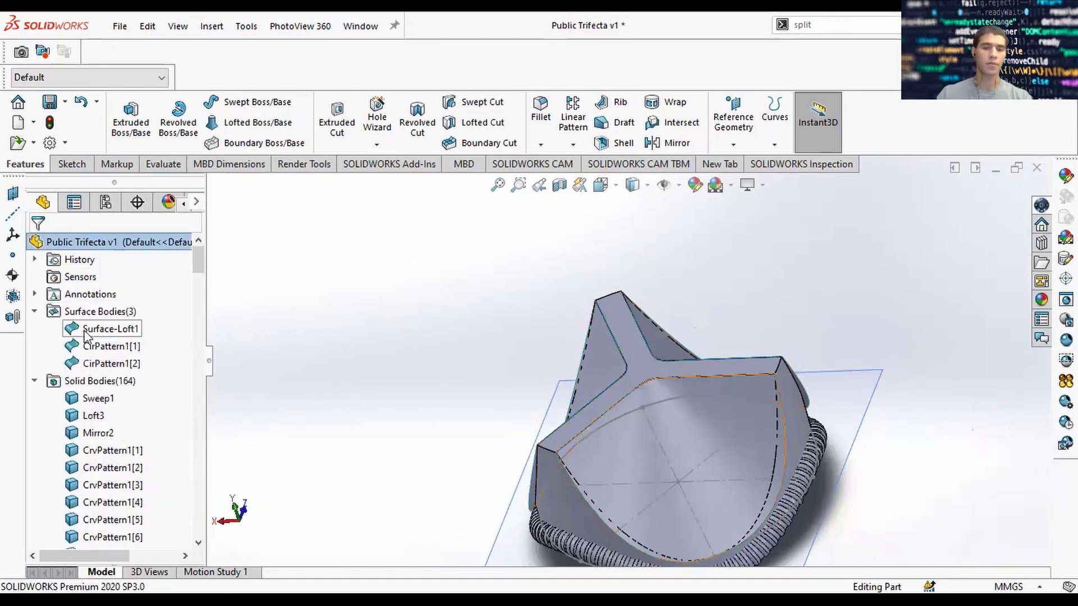
click(34, 311)
click(34, 329)
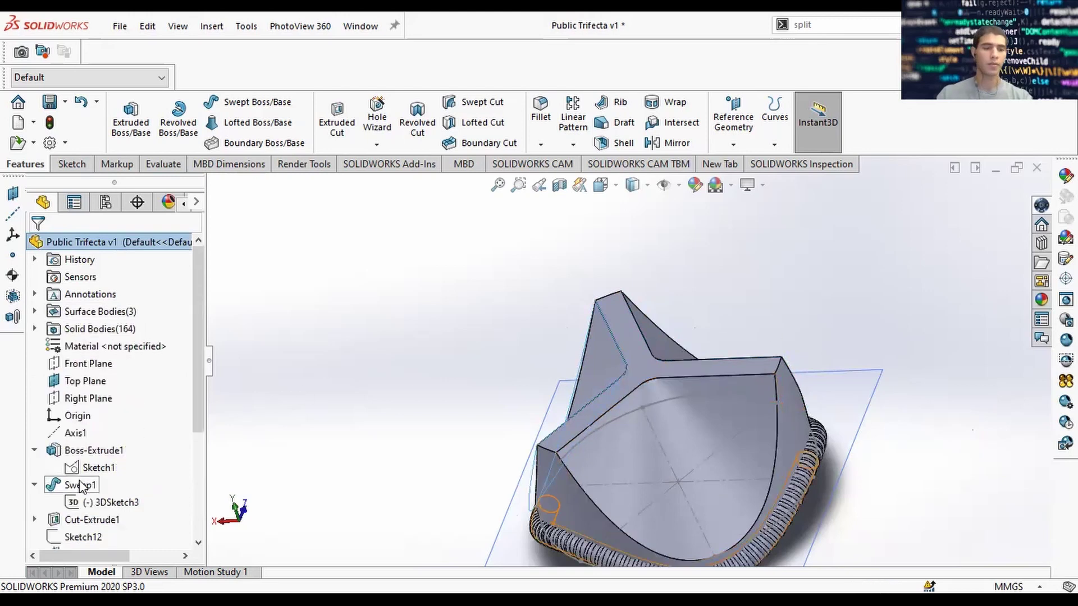
scroll(67, 472, down, 4)
right_click(67, 470)
click(82, 263)
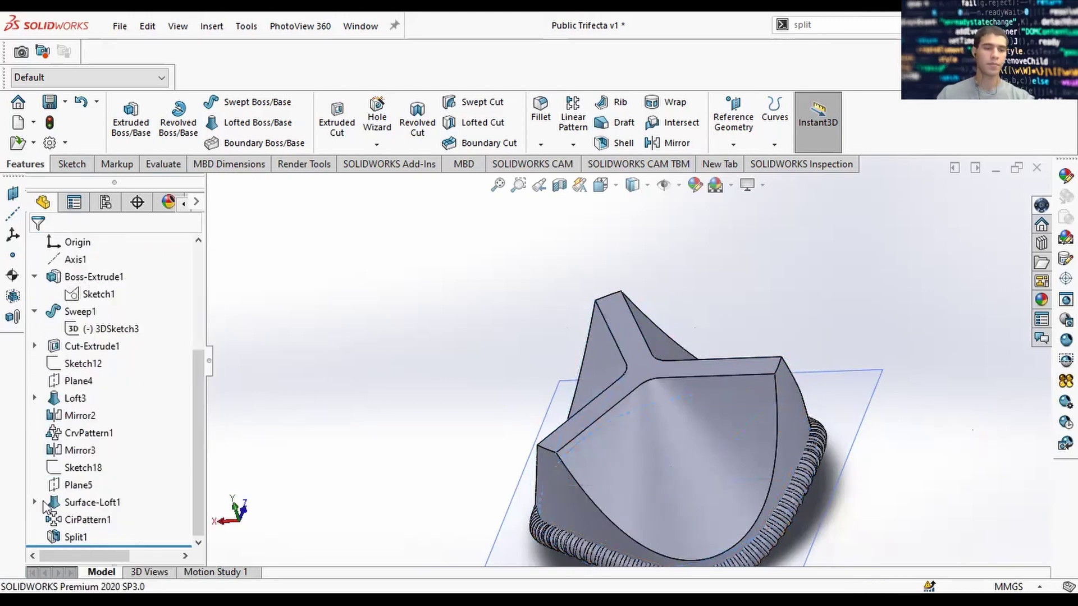
Hide the Top Plane and save the part
click(35, 503)
middle_drag(758, 320, 764, 357)
right_click(768, 360)
click(830, 359)
middle_drag(825, 370, 812, 331)
scroll(804, 444, down, 2)
key(ctrl+s)
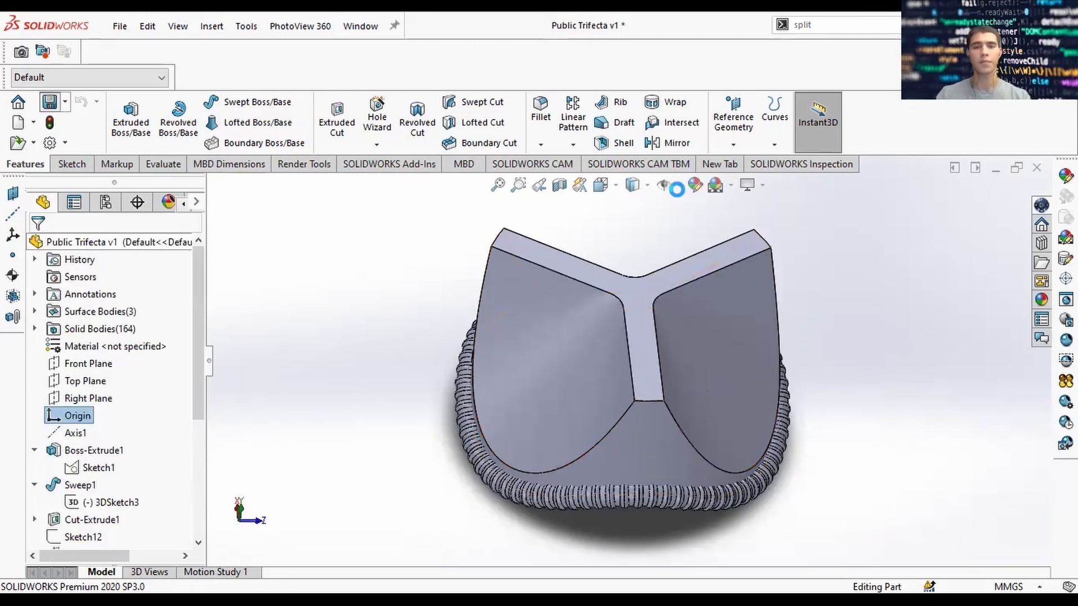
Try to shell the three-armed body to a 1 mm wall, removing its top and bottom faces
click(615, 144)
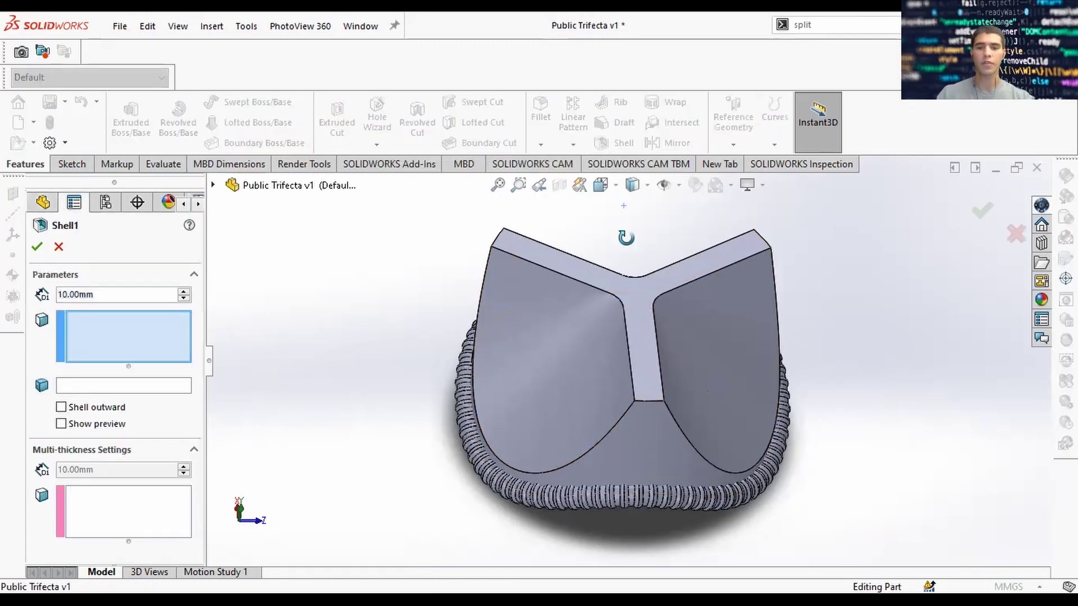
click(630, 291)
middle_drag(634, 359, 646, 230)
click(646, 410)
middle_drag(360, 314, 348, 427)
drag(100, 295, 55, 301)
text(1)
key(Return)
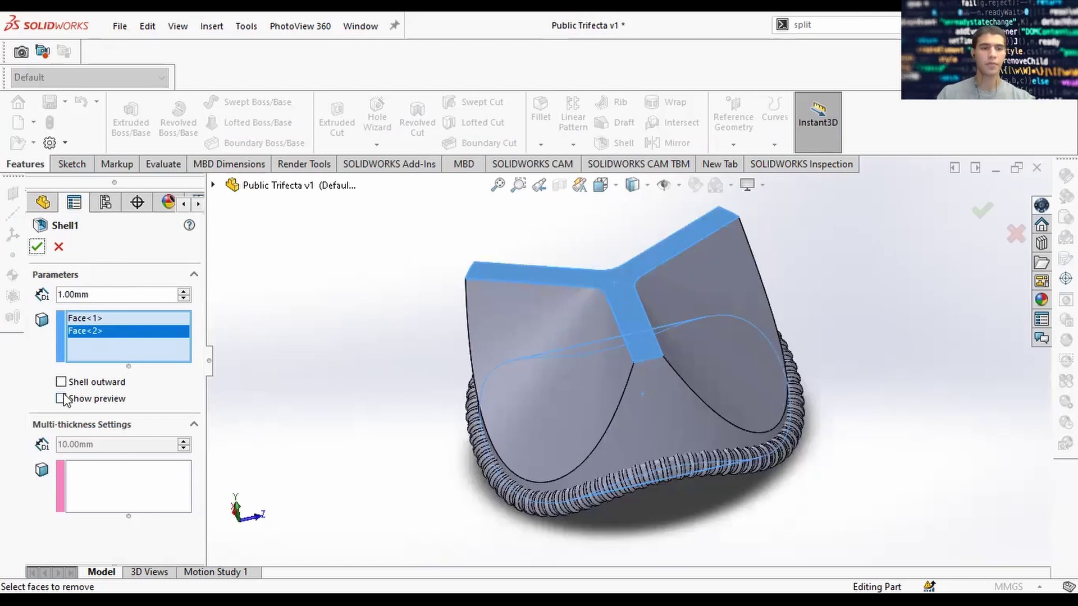
click(62, 251)
Start an extruded cut from Sketch19, the three-armed sketch under Surface-Loft1
scroll(650, 312, up, 1)
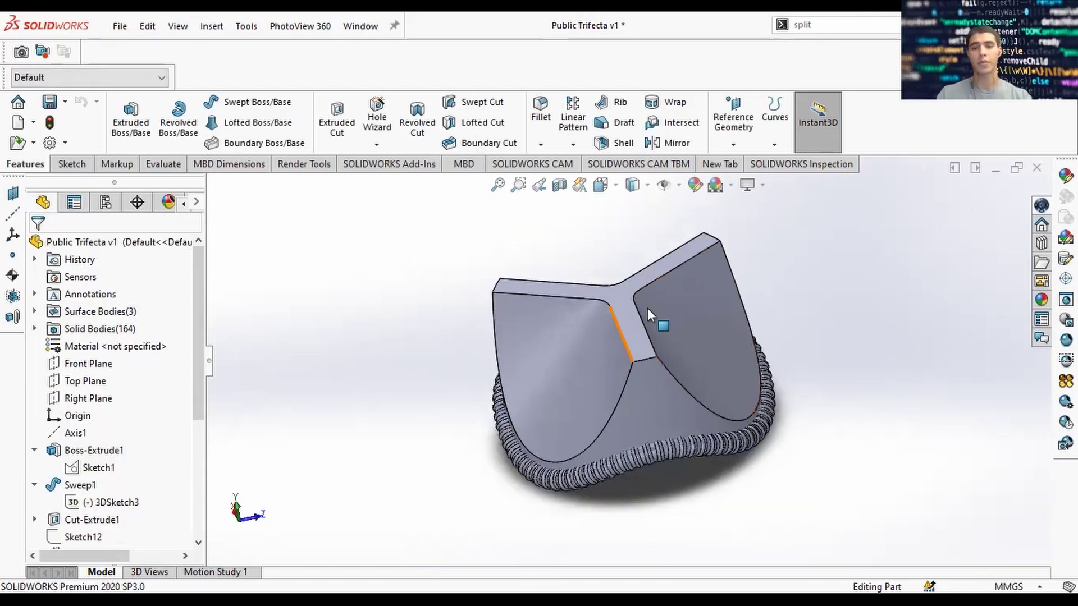
middle_drag(650, 313, 83, 502)
scroll(83, 502, down, 3)
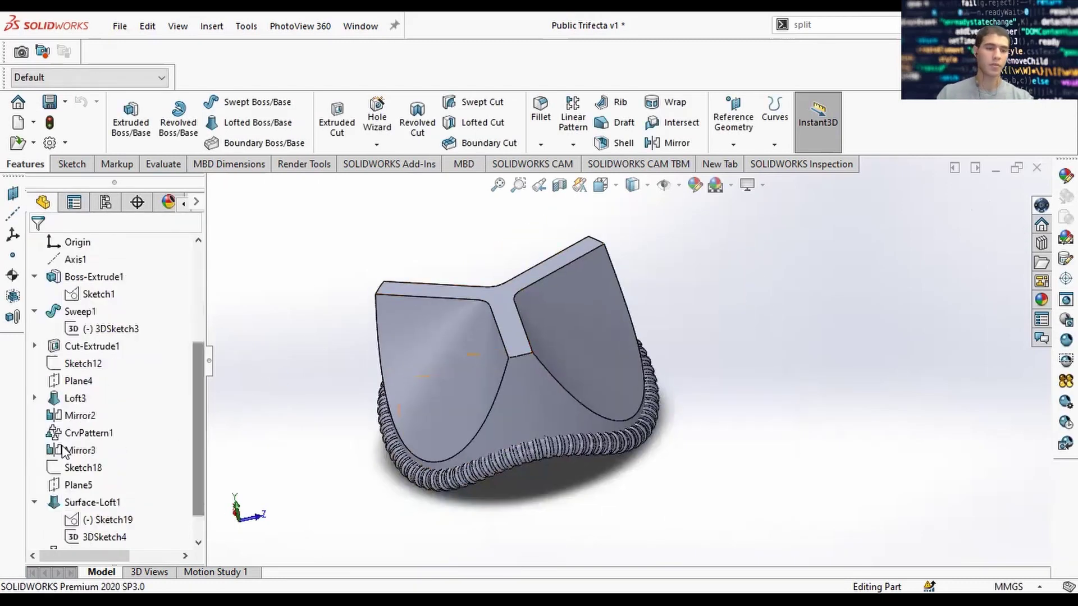
scroll(76, 488, down, 1)
click(92, 490)
click(153, 465)
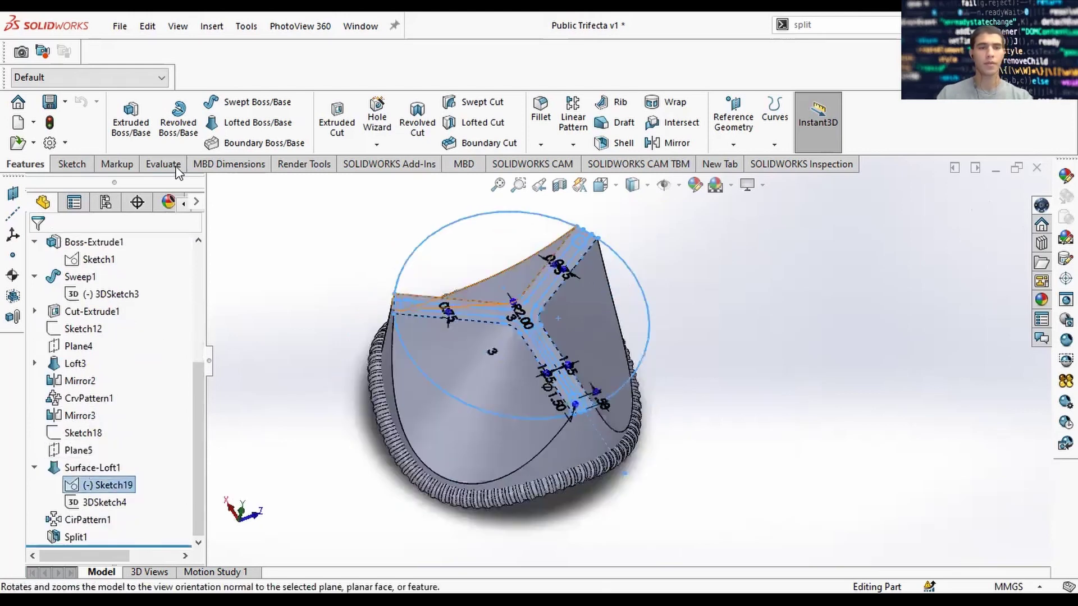
Select the narrow inner three-armed channel and the circular regions at its arm ends as the cut's contours
scroll(431, 266, down, 3)
click(586, 350)
scroll(386, 338, down, 8)
click(496, 330)
scroll(654, 372, up, 8)
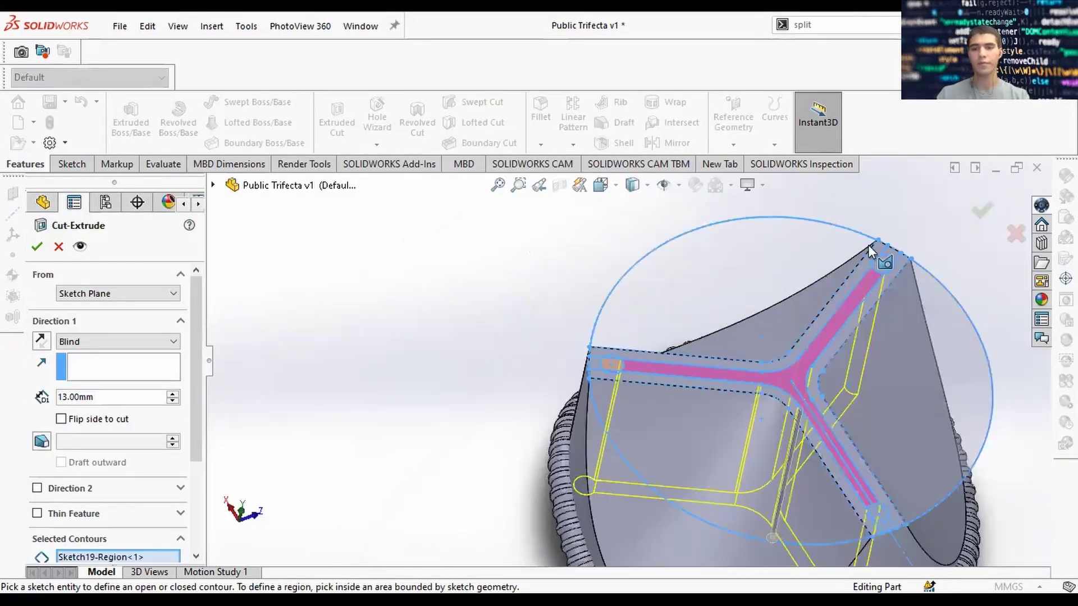
scroll(881, 253, down, 10)
click(781, 350)
scroll(791, 356, up, 6)
scroll(715, 344, down, 5)
scroll(714, 385, up, 5)
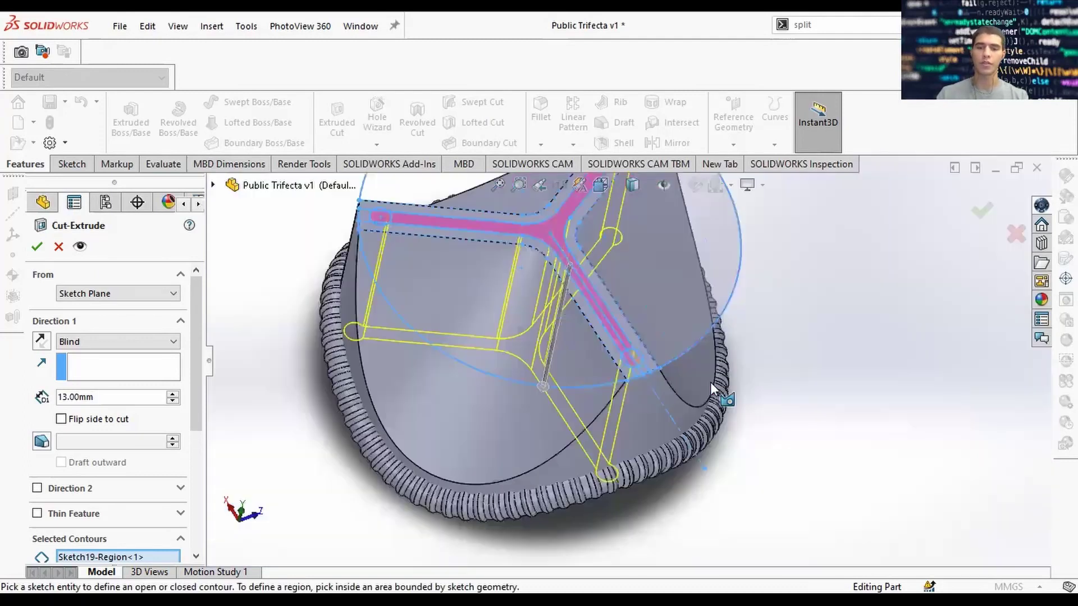
Set the cut's end condition to Through All and add a 1-degree draft
middle_drag(584, 502, 550, 415)
scroll(607, 449, up, 3)
scroll(542, 418, down, 5)
key(ctrl+7)
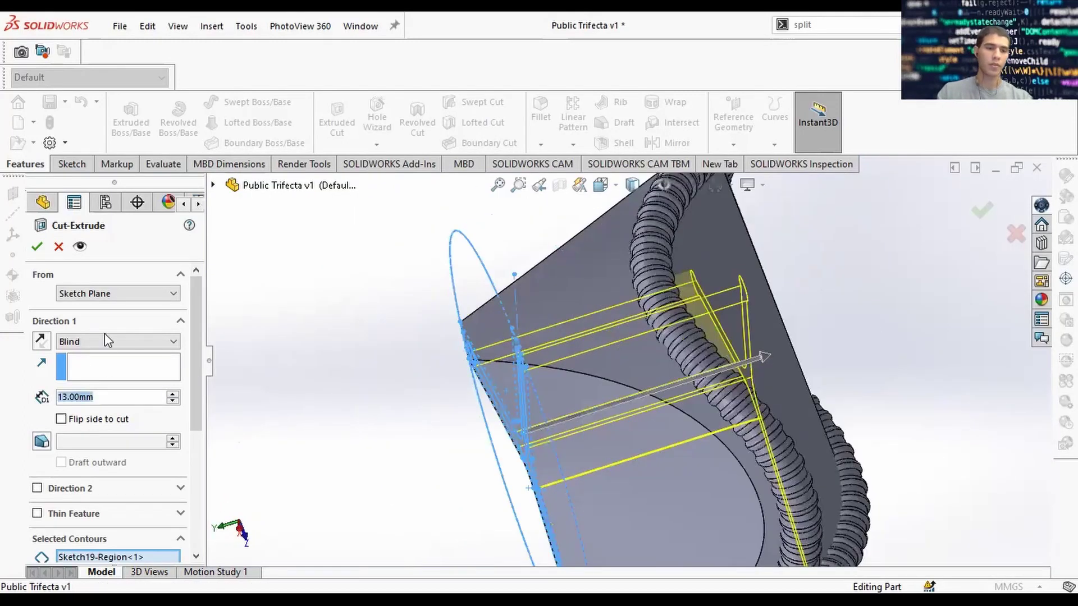
click(112, 341)
click(90, 362)
click(42, 416)
middle_drag(690, 291, 632, 345)
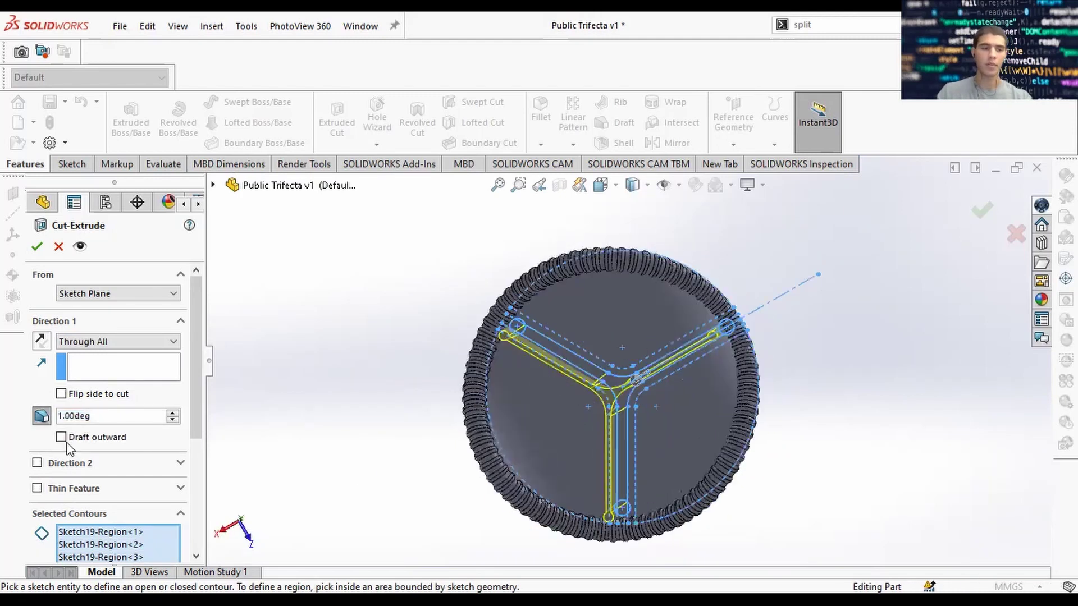
Check the outward draft on the cut, return to the inward draft, and accept the cut
click(62, 438)
scroll(503, 340, down, 7)
middle_drag(502, 340, 527, 339)
click(60, 436)
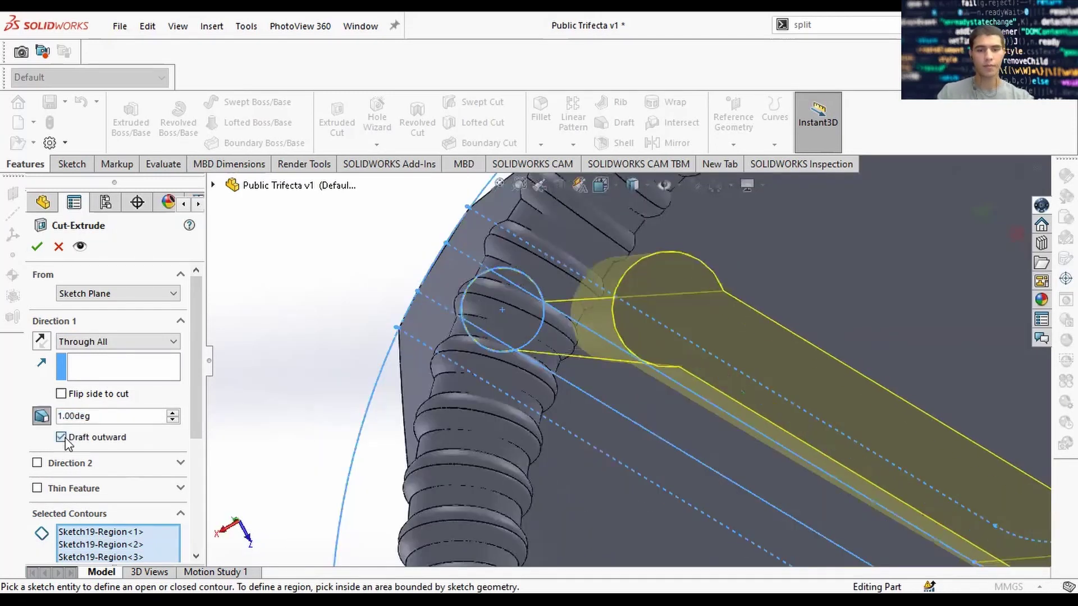
scroll(761, 425, down, 5)
scroll(761, 424, up, 2)
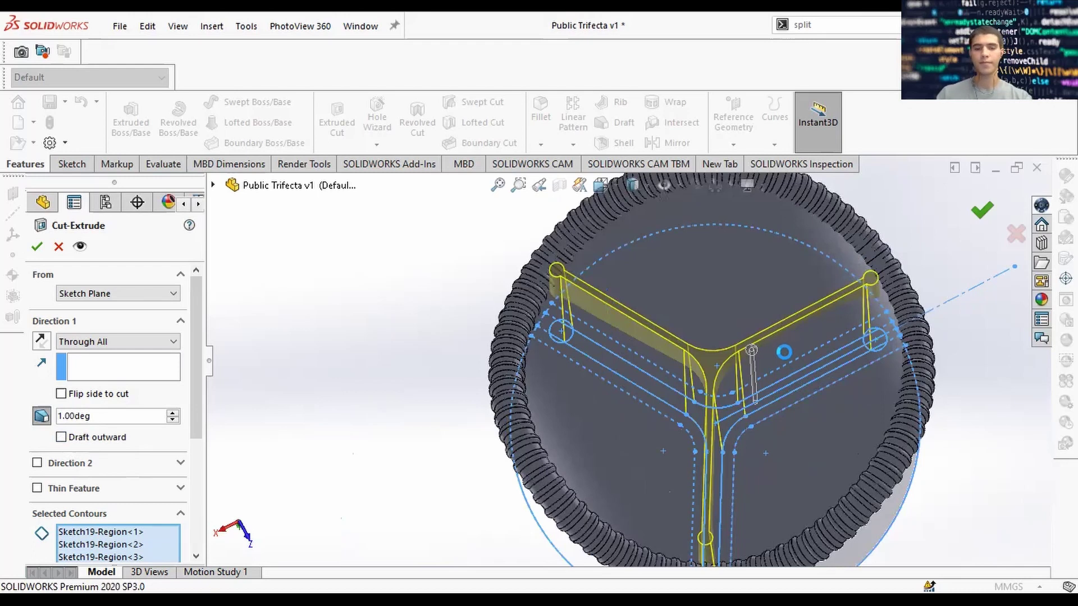
Inspect the finished three-armed channel cut from above and save the part
click(924, 260)
scroll(921, 261, down, 4)
mouse_move(904, 262)
middle_down()
mouse_move(705, 264)
mouse_move(703, 291)
middle_up()
scroll(700, 359, up, 4)
mouse_move(699, 370)
middle_down()
mouse_move(733, 374)
mouse_move(718, 319)
mouse_move(676, 365)
mouse_move(599, 385)
mouse_move(651, 404)
middle_up()
scroll(719, 318, down, 2)
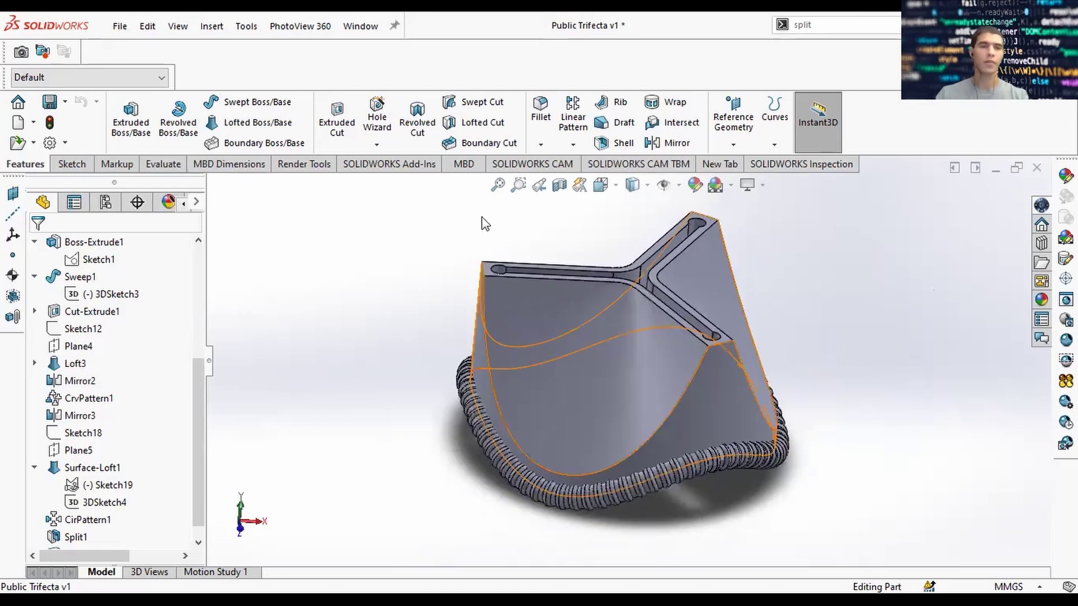
key(ctrl+s)
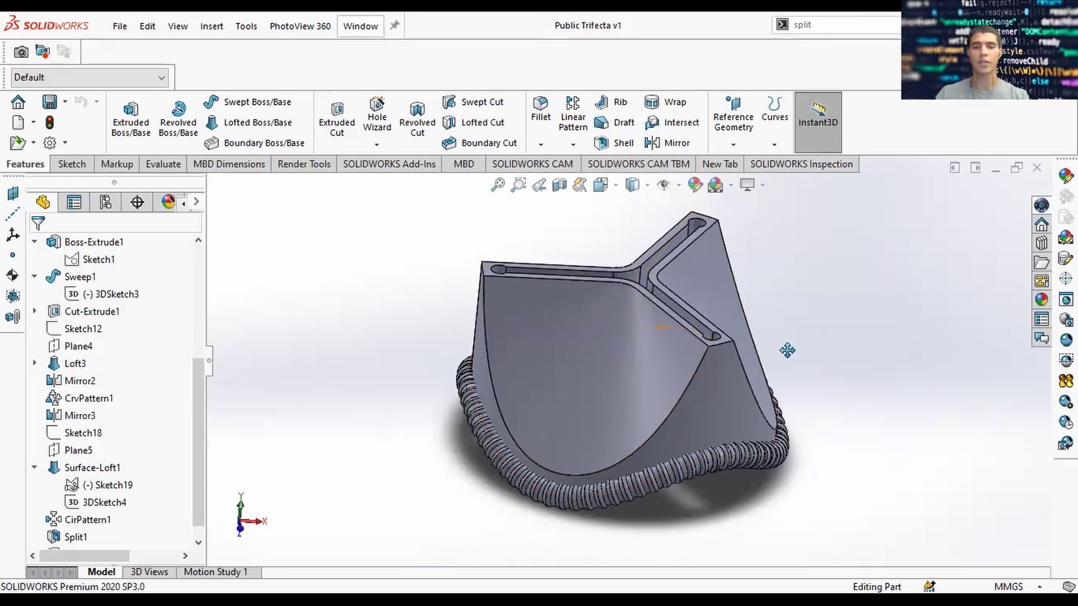
Apply a 2 mm fillet to the curved outer edges where the scooped faces meet the three arms
ctrl+middle_drag(787, 350, 743, 383)
click(541, 110)
click(641, 430)
click(712, 446)
middle_drag(528, 485, 625, 440)
scroll(90, 387, down, 3)
text(2)
key(Return)
middle_drag(730, 418, 657, 377)
click(37, 247)
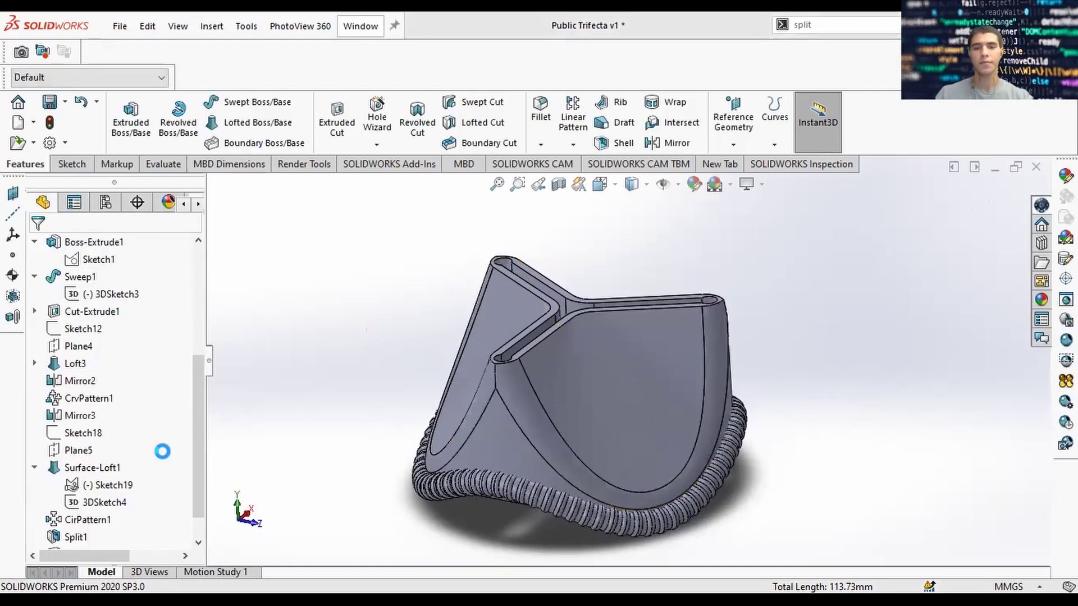
Round all edges of the narrow three-armed top face with a 0.25 mm fillet
middle_drag(789, 473, 771, 415)
drag(201, 373, 201, 393)
key(Return)
scroll(586, 348, down, 3)
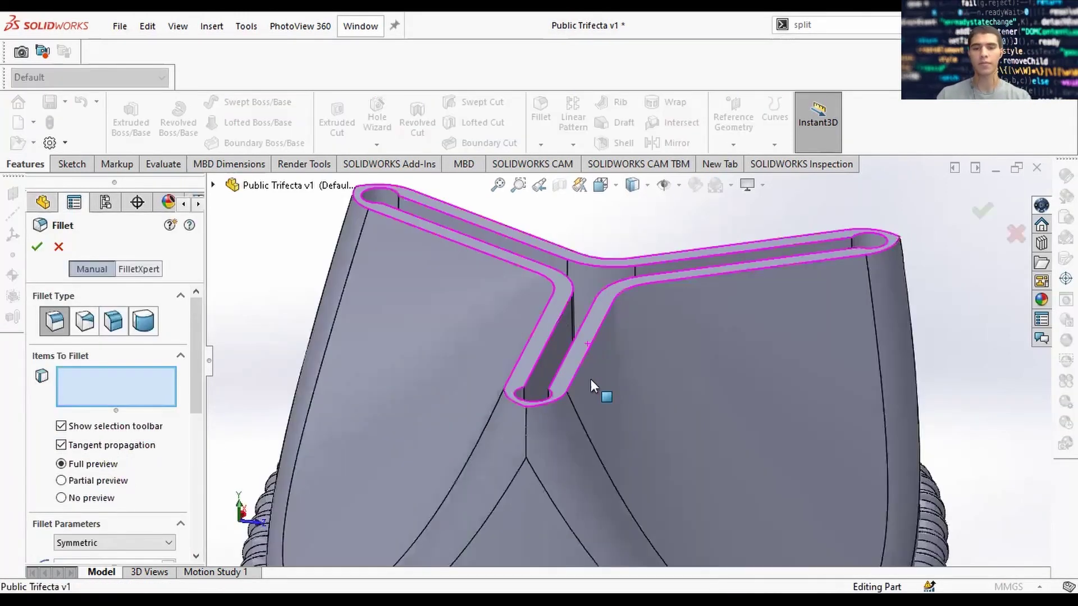
click(573, 374)
click(52, 329)
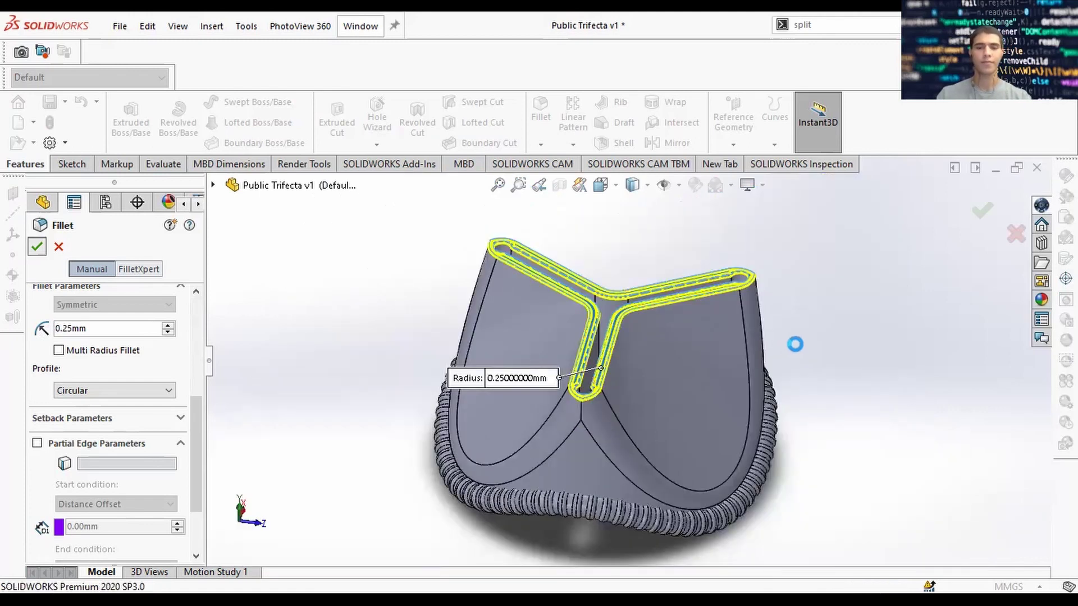
Create a reference plane offset 20 mm from the Top Plane, flipped to lie below the ribbed rim
middle_drag(795, 275, 685, 371)
middle_click(686, 384)
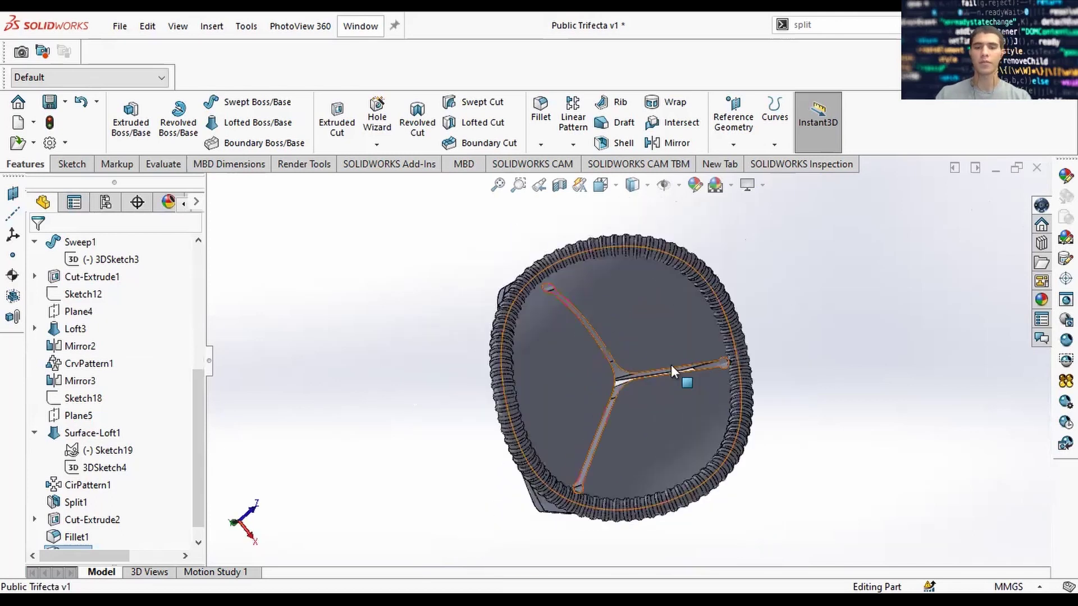
middle_drag(661, 383, 538, 395)
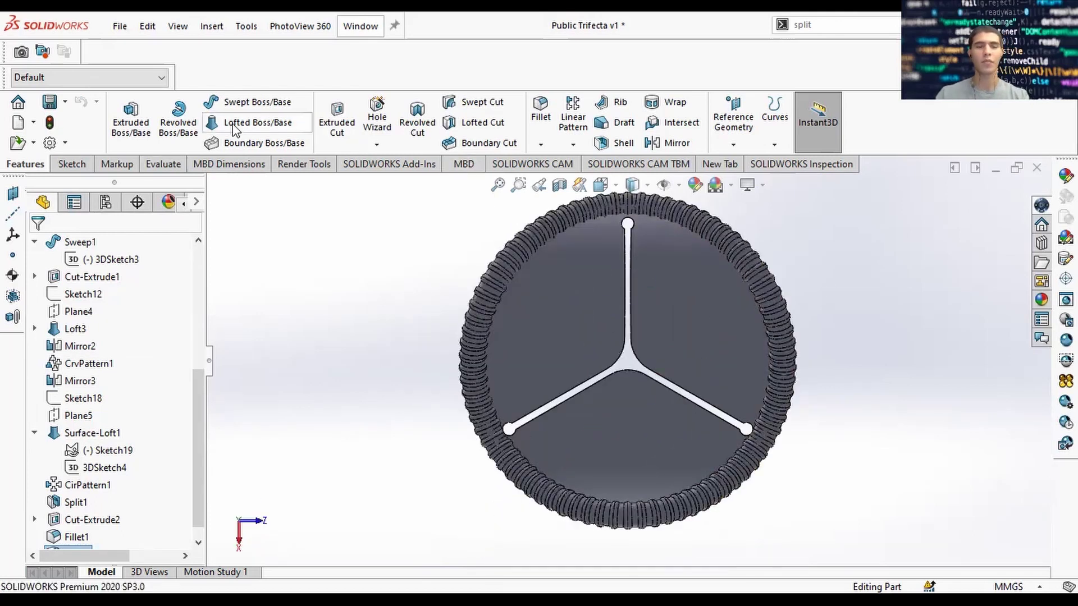
click(13, 193)
middle_drag(629, 362, 795, 378)
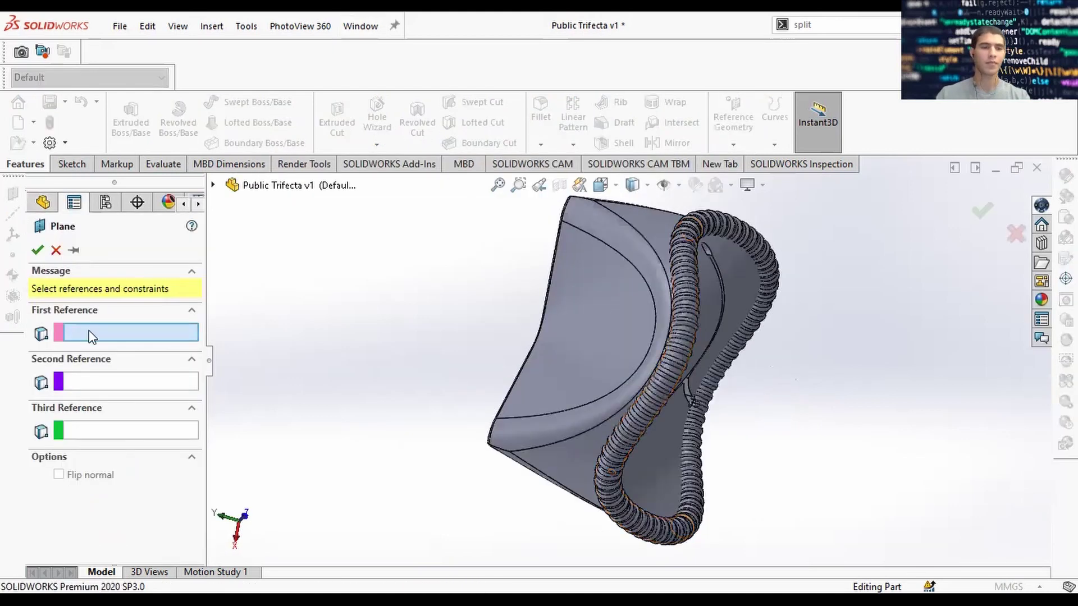
click(226, 185)
click(294, 325)
text(20)
click(58, 392)
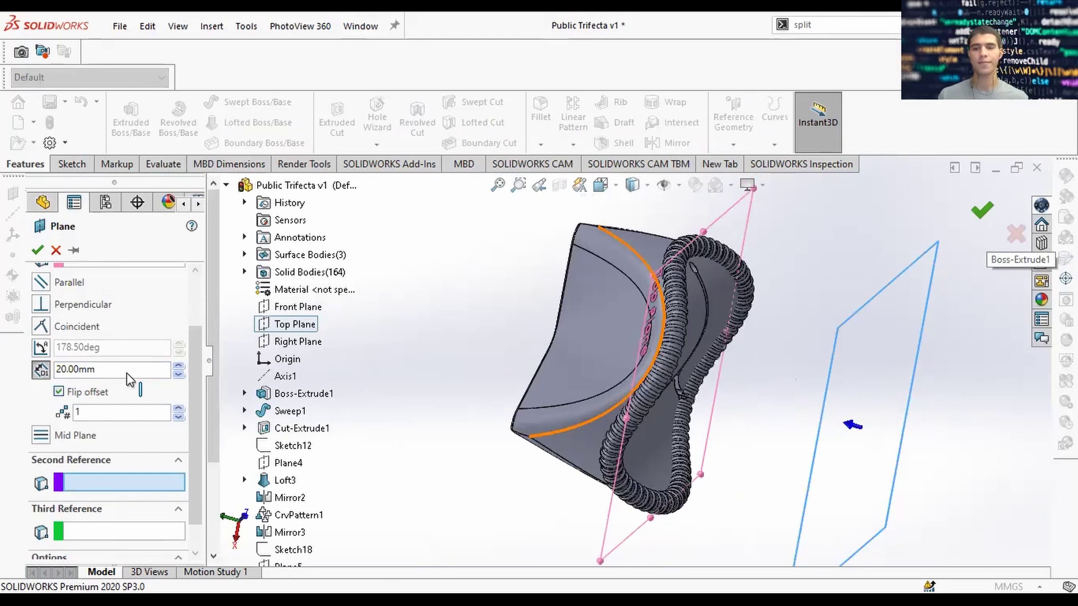
click(982, 214)
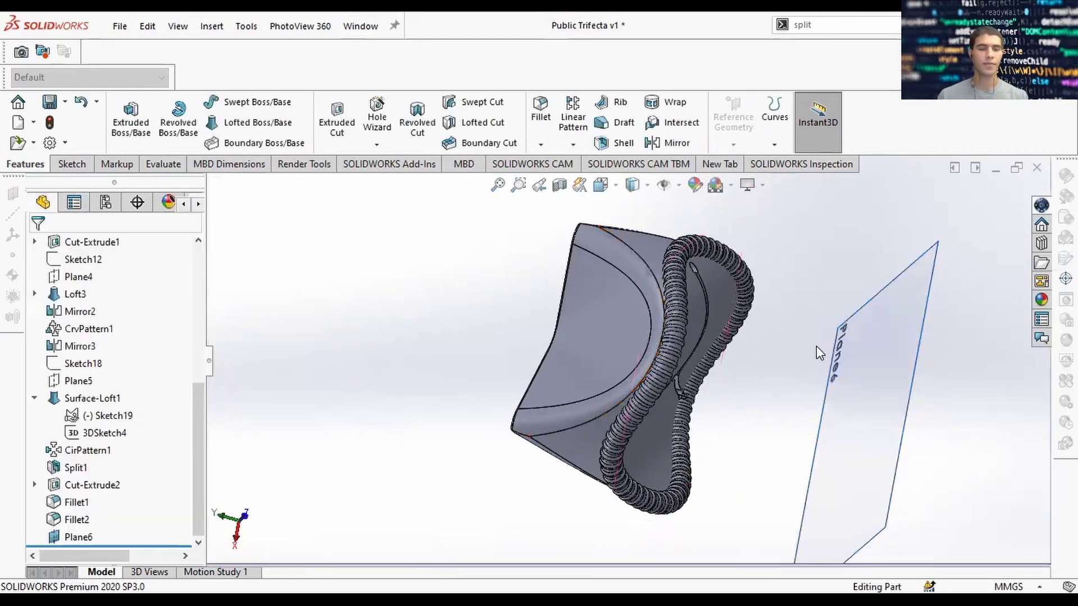
Edit Plane6 and set its offset distance from the Top Plane to 3 mm
right_click(74, 539)
click(88, 220)
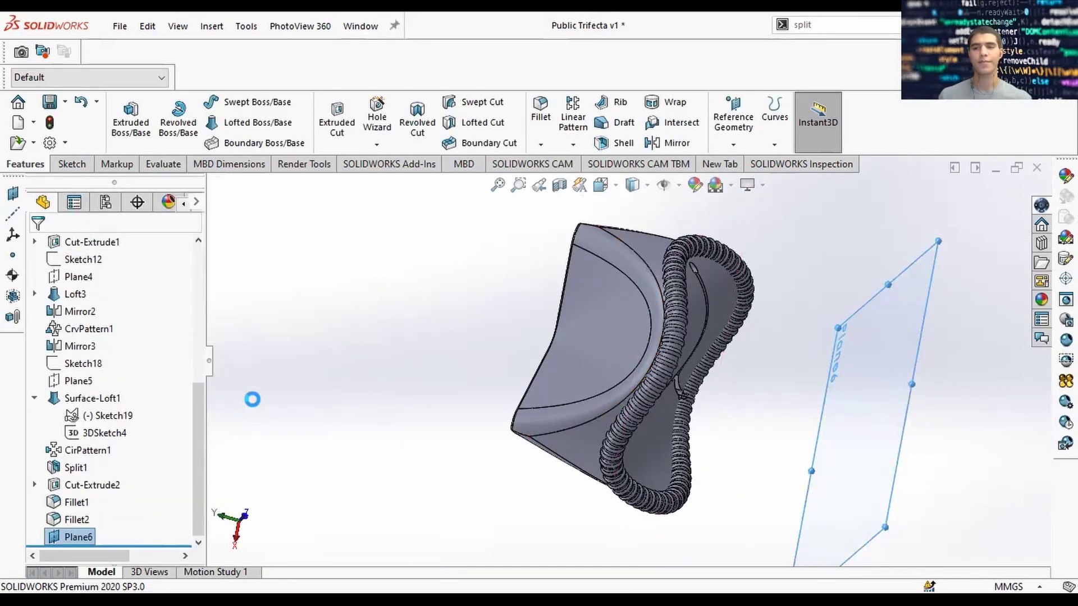
drag(194, 377, 194, 419)
double_click(94, 382)
text(3)
key(Return)
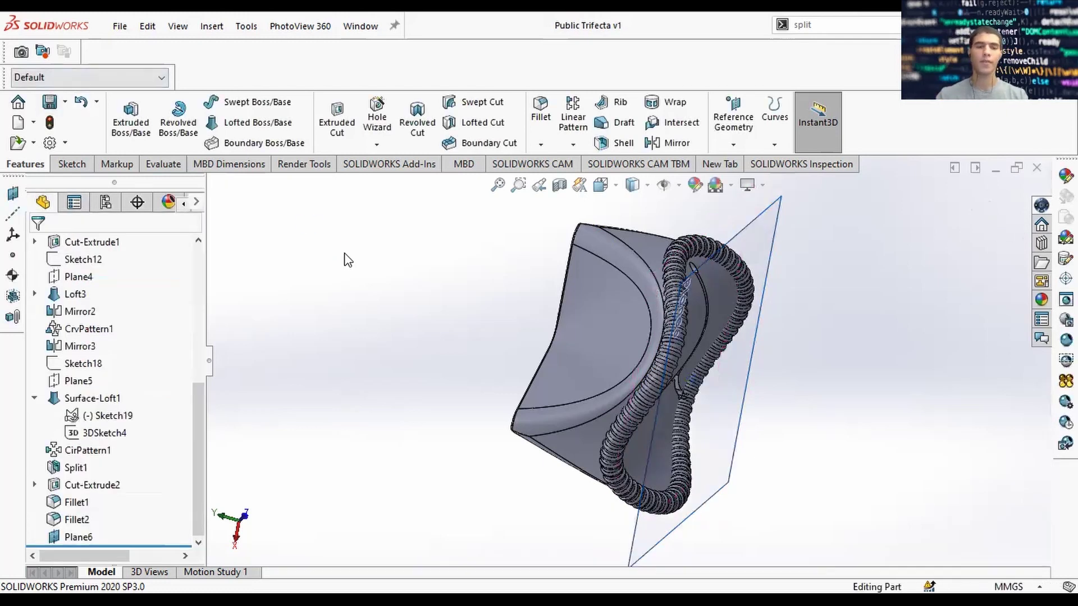
Sketch a circle centred on the origin on Plane6, dimension its diameter to 23 mm, and finish the sketch
click(72, 164)
click(237, 102)
click(78, 536)
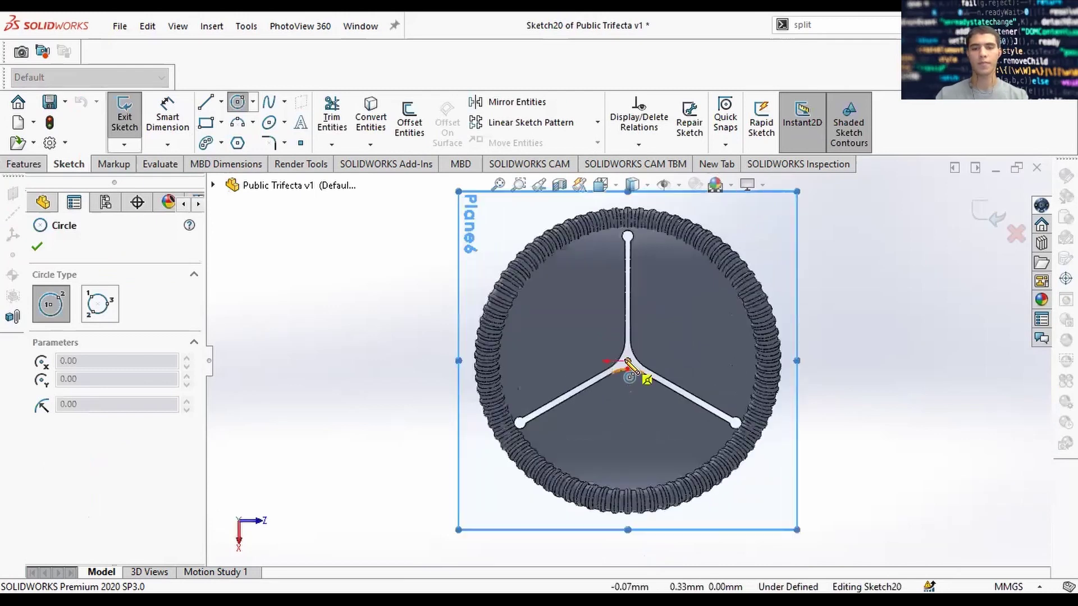
click(628, 361)
click(730, 365)
click(167, 115)
click(719, 408)
click(847, 512)
text(23)
key(Return)
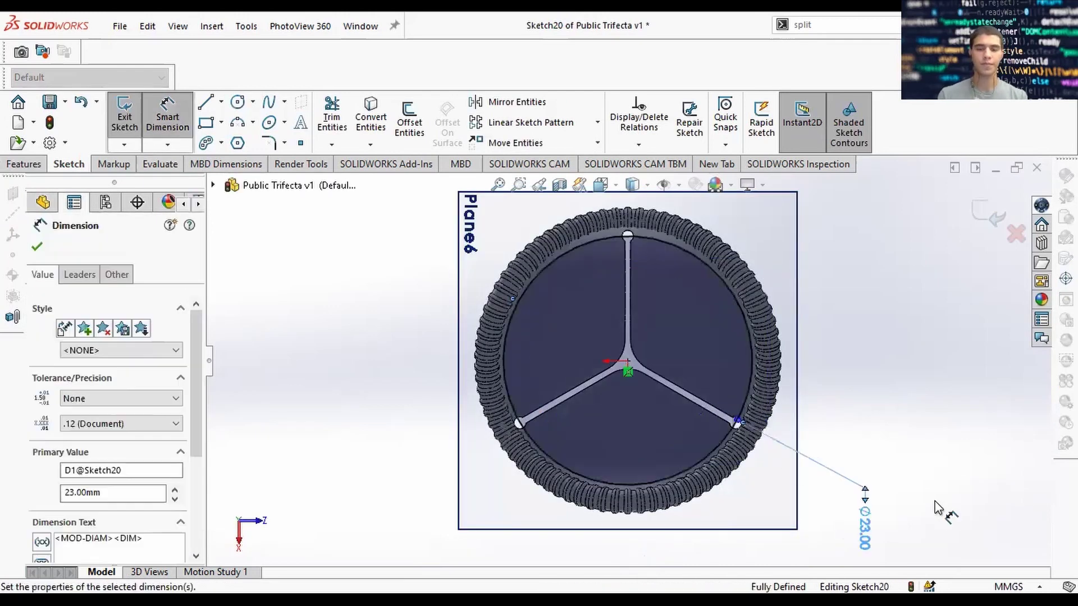
key(Escape)
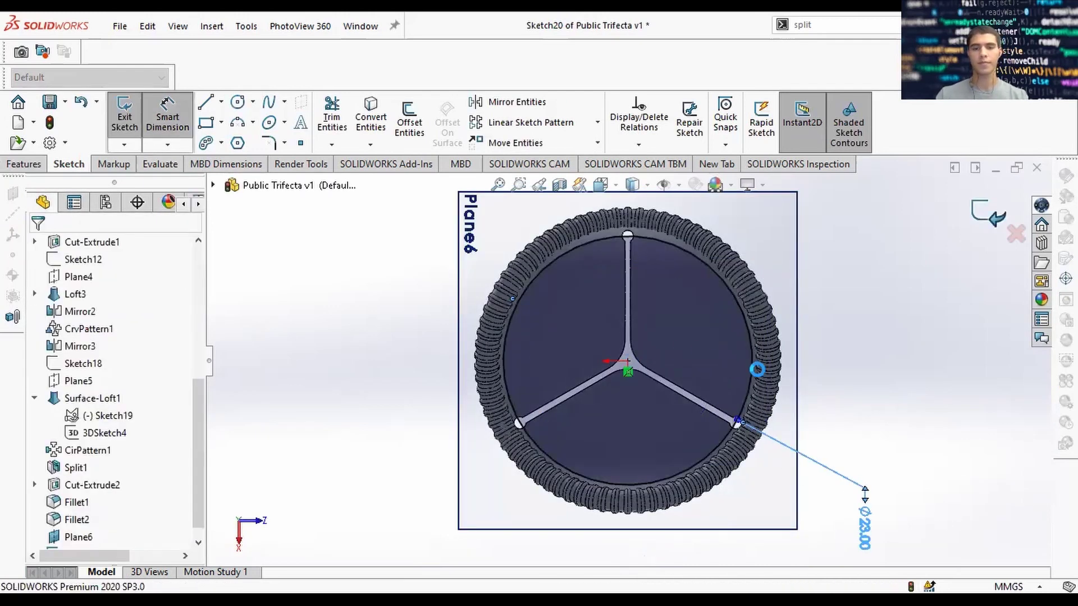
Sketch a circle about 1.4 mm in diameter on the top face, centred where the three channel arms meet
scroll(820, 334, up, 1)
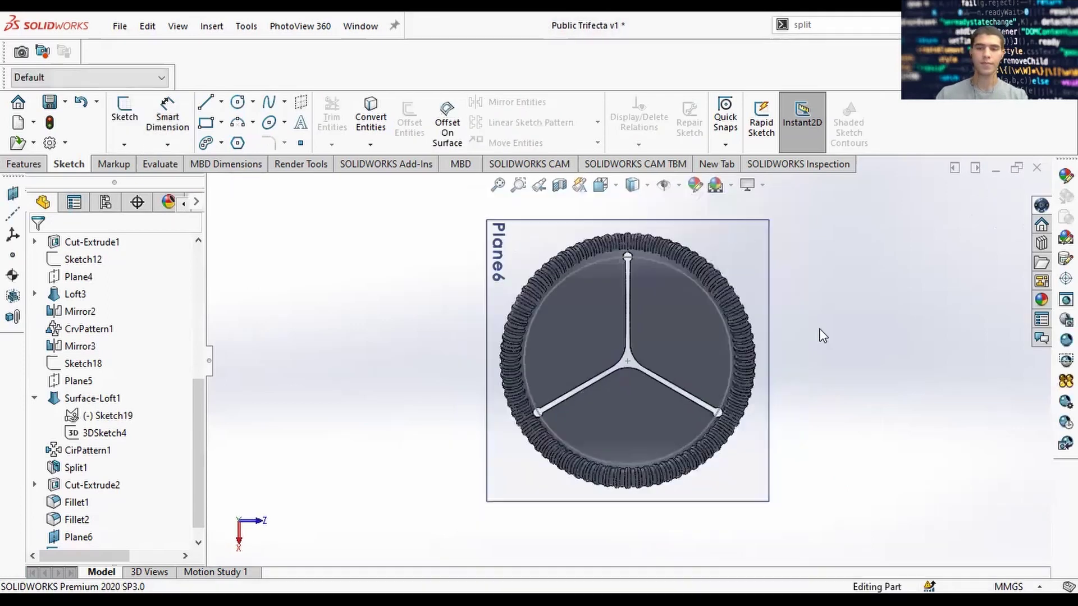
mouse_move(820, 334)
middle_down()
mouse_move(676, 320)
mouse_move(662, 348)
middle_up()
scroll(685, 376, down, 5)
mouse_move(708, 392)
middle_down()
mouse_move(735, 417)
mouse_move(642, 419)
middle_up()
key(ctrl+8)
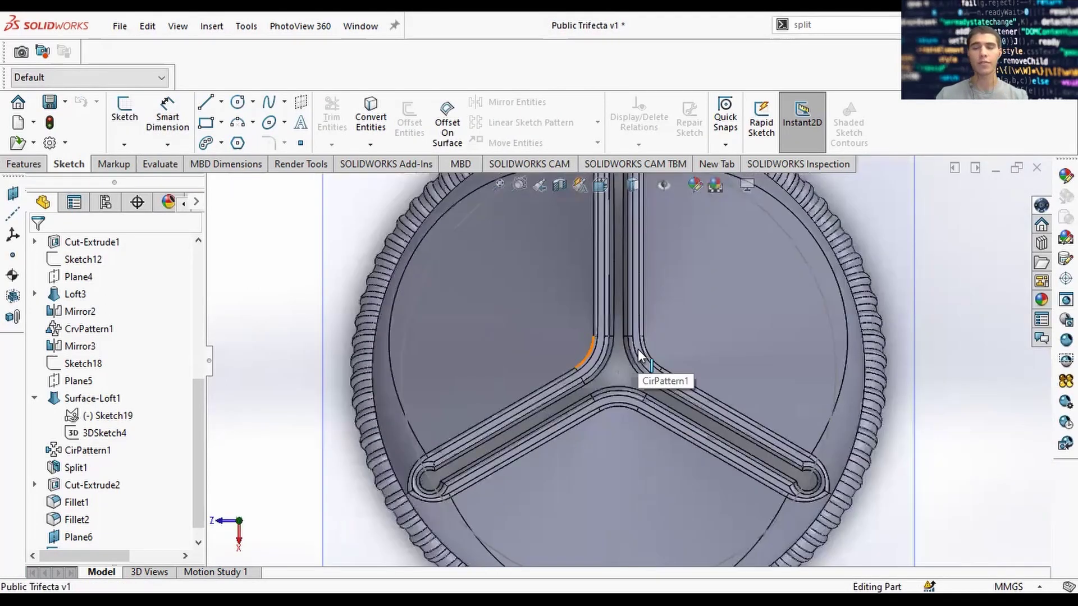
scroll(618, 308, up, 2)
scroll(617, 340, down, 8)
click(237, 102)
scroll(642, 472, up, 2)
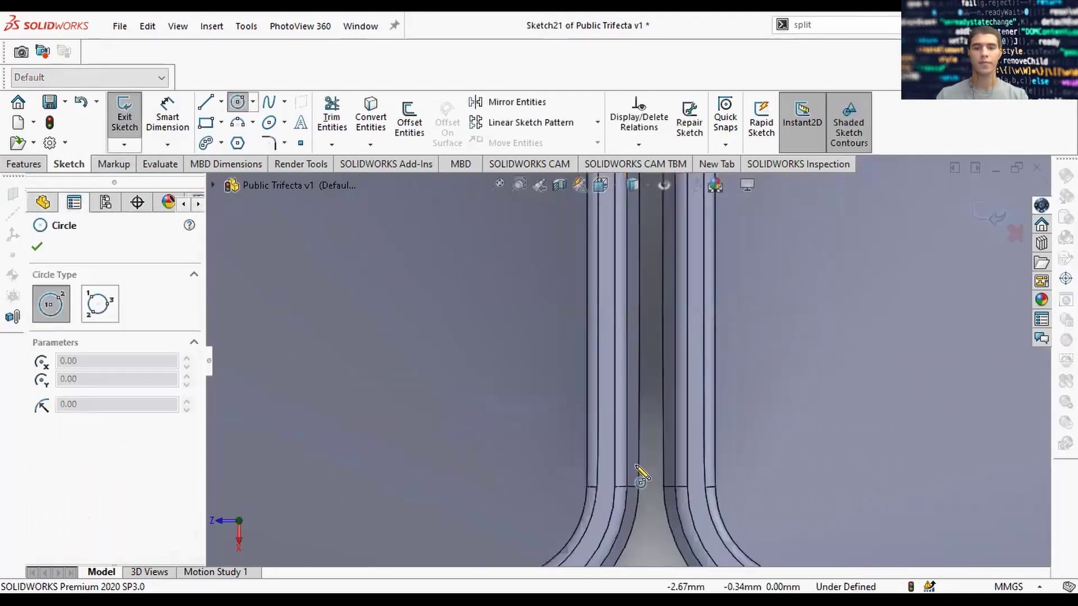
click(634, 474)
scroll(656, 476, down, 4)
click(669, 435)
Make the small central circle tangent to the curved inner channel edge and finish the sketch
key(d)
key(Escape)
click(667, 428)
ctrl+click(682, 433)
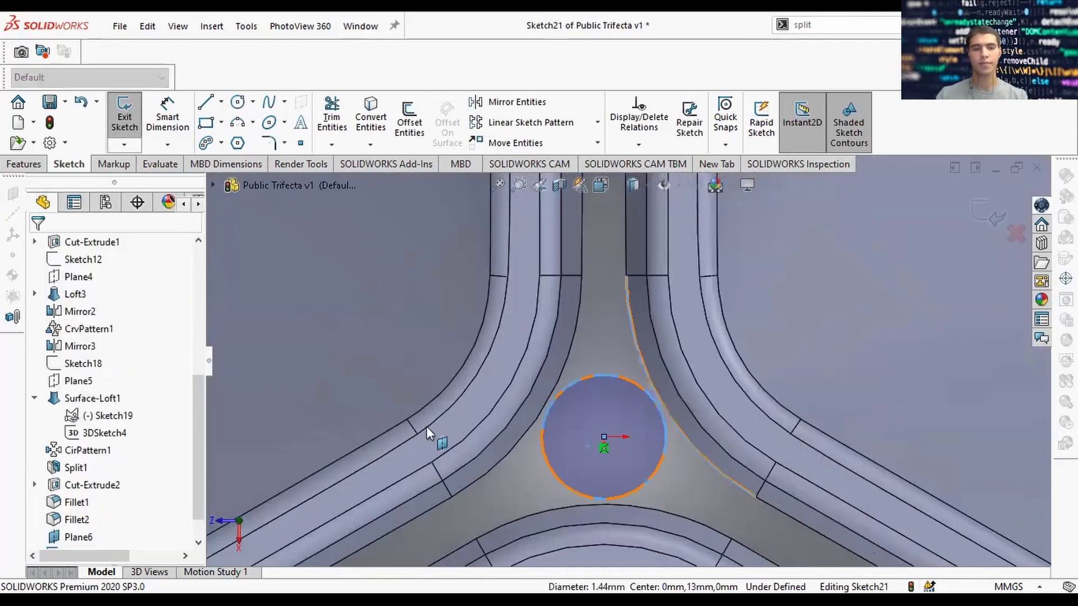
click(42, 501)
key(Escape)
scroll(763, 444, up, 5)
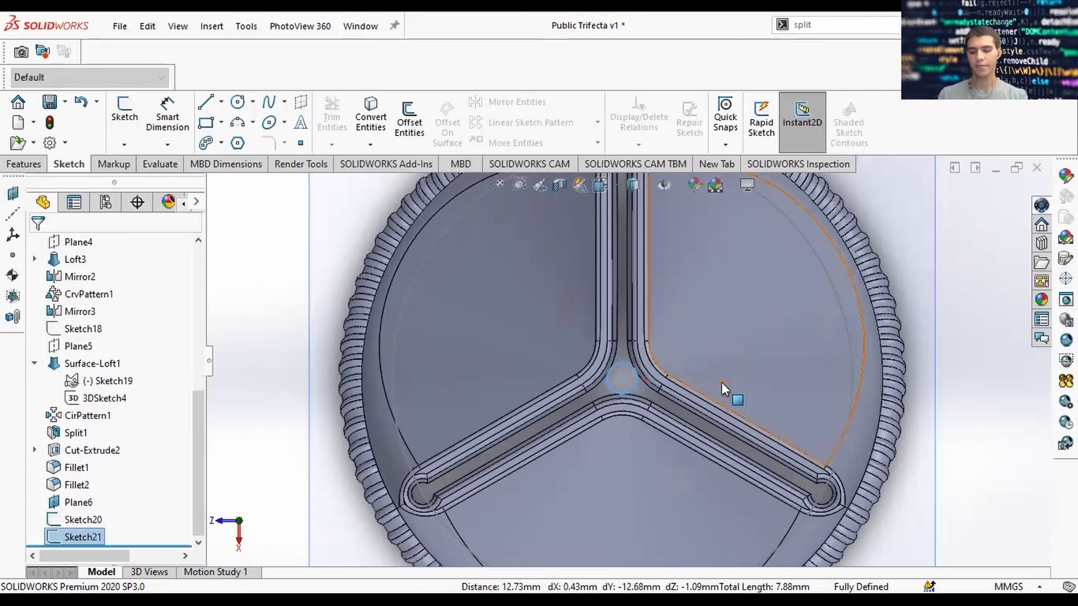
Set up a lofted cut between the small central circle in Sketch21 and the 23 mm circle in Sketch20
mouse_move(670, 494)
middle_down()
mouse_move(694, 433)
mouse_move(657, 365)
middle_up()
click(35, 166)
click(481, 122)
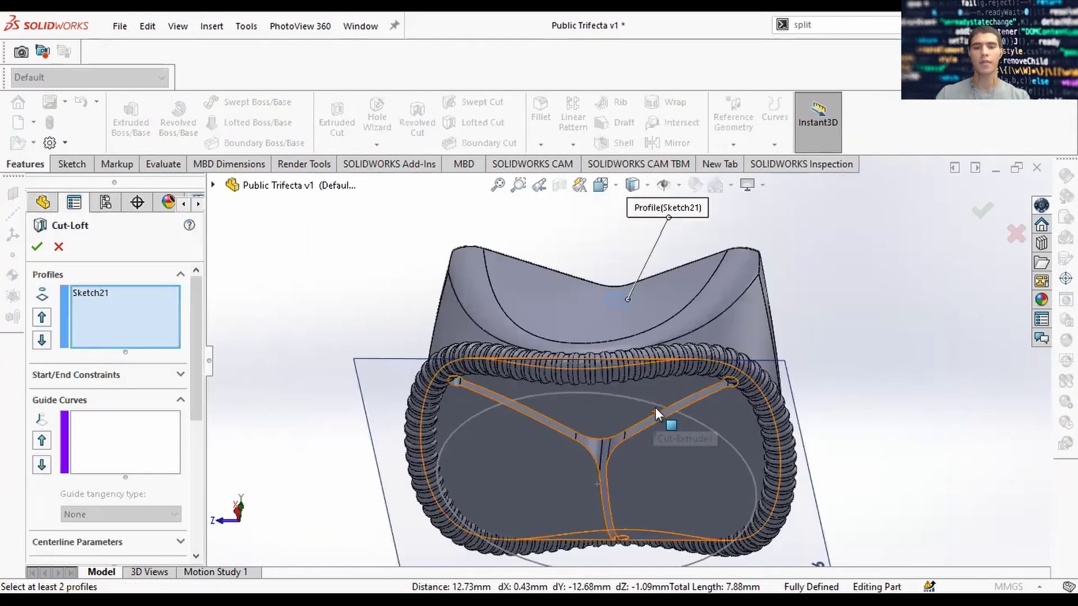
click(729, 443)
scroll(601, 308, down, 3)
mouse_move(604, 308)
middle_down()
mouse_move(645, 294)
mouse_move(775, 303)
middle_up()
Try a Normal To Profile start constraint with a tangent length of 0.1 on the lofted cut, and return it to None
click(151, 381)
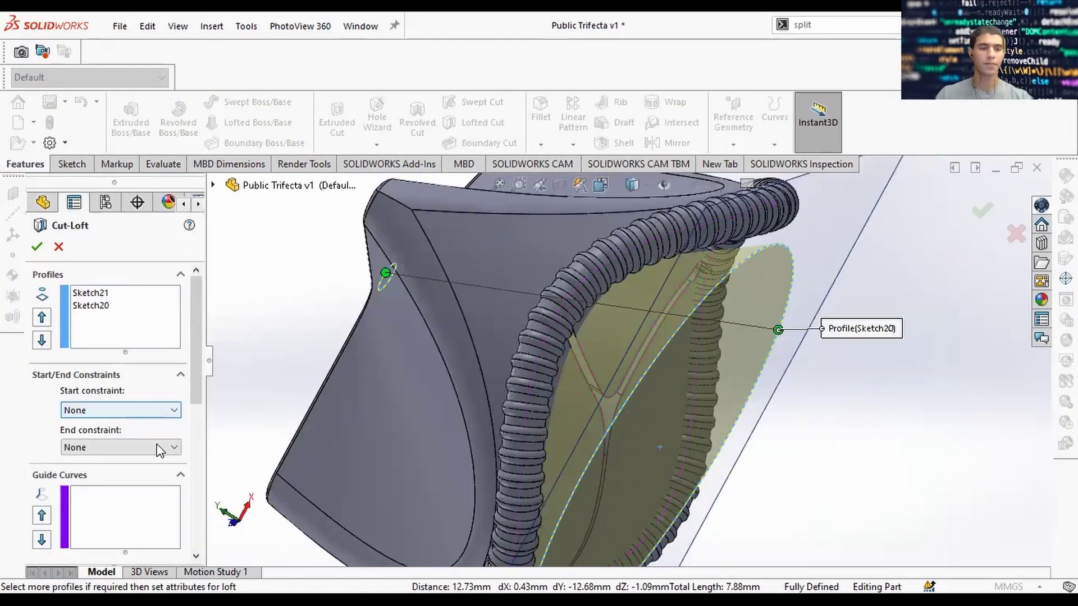
click(121, 411)
click(107, 444)
click(174, 465)
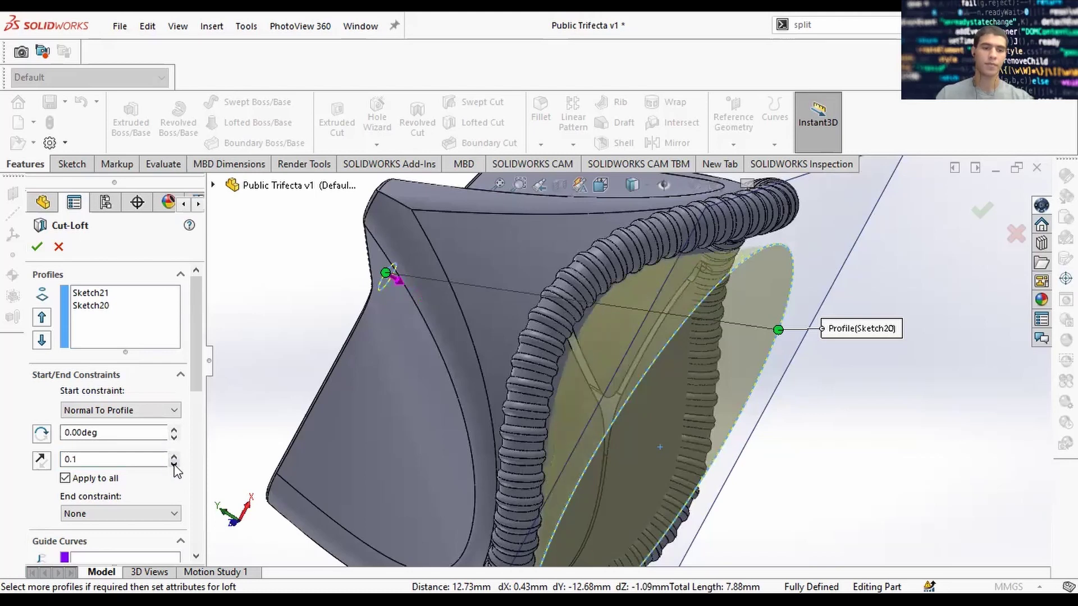
click(125, 410)
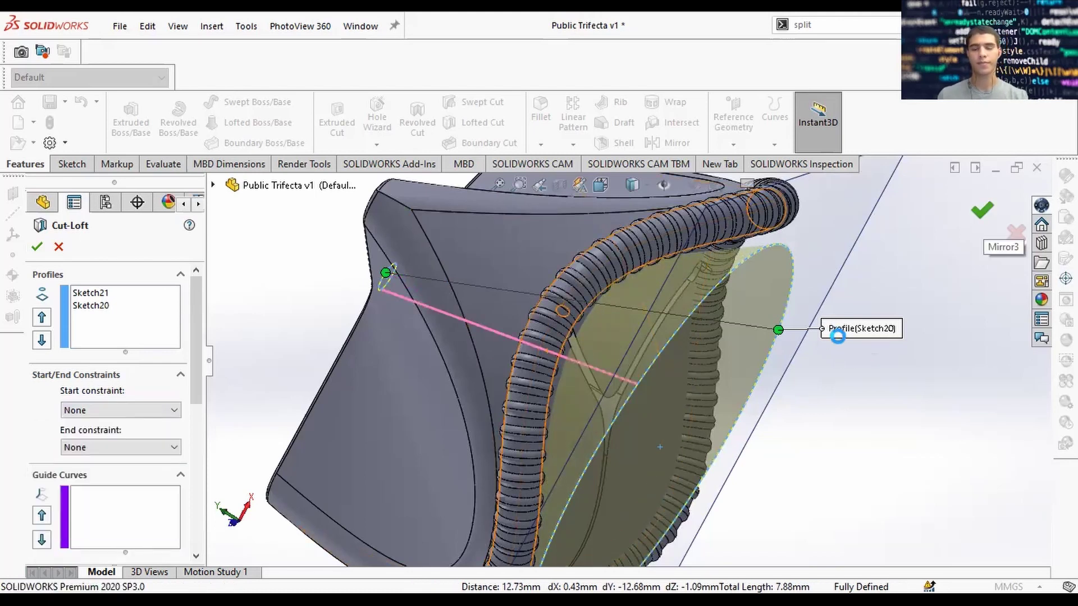
Hide Plane6, the reference plane beneath the ribbed rim
scroll(840, 343, up, 2)
middle_drag(840, 344, 789, 282)
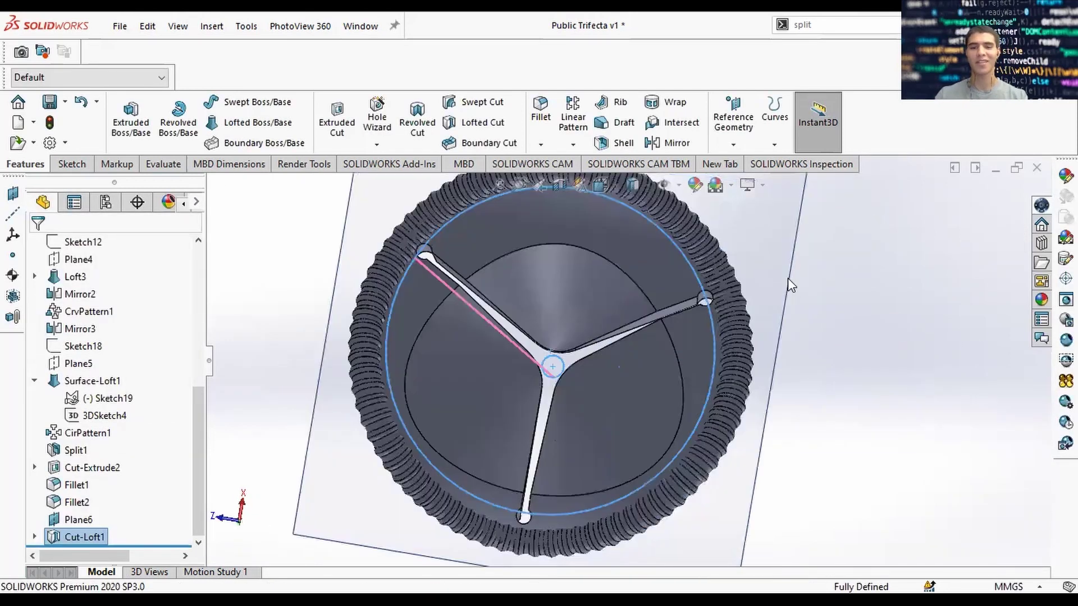
scroll(585, 260, up, 3)
middle_drag(585, 260, 698, 237)
right_click(699, 237)
click(759, 216)
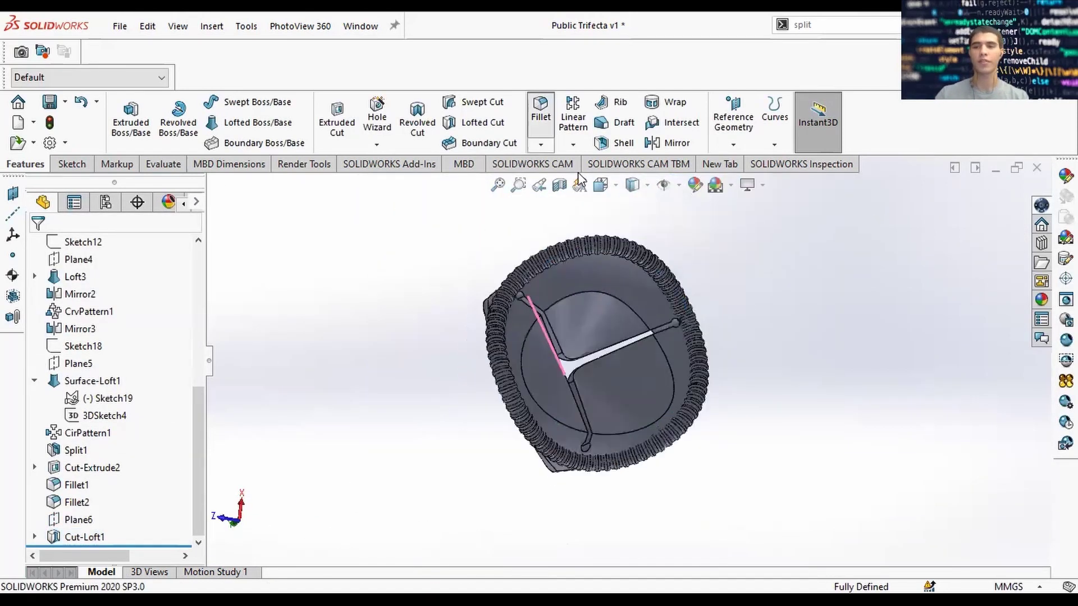
Fillet the three rim edges of the lofted cut on the hollow underside with a 2 mm radius
click(611, 295)
scroll(632, 322, down, 3)
click(695, 397)
click(439, 394)
drag(195, 413, 195, 459)
double_click(84, 455)
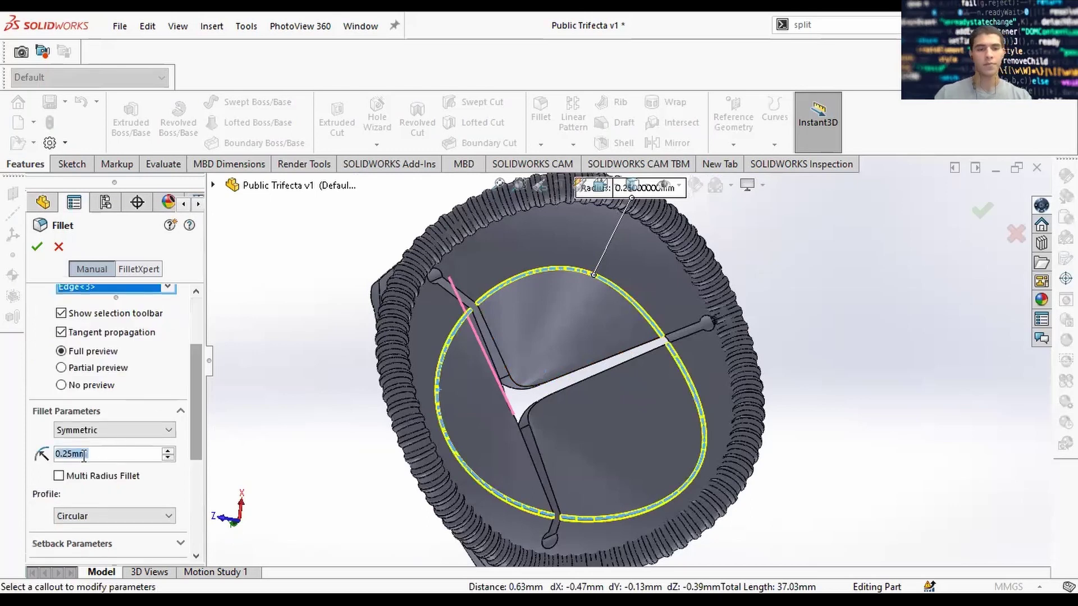
text(2)
middle_drag(708, 375, 663, 355)
click(981, 213)
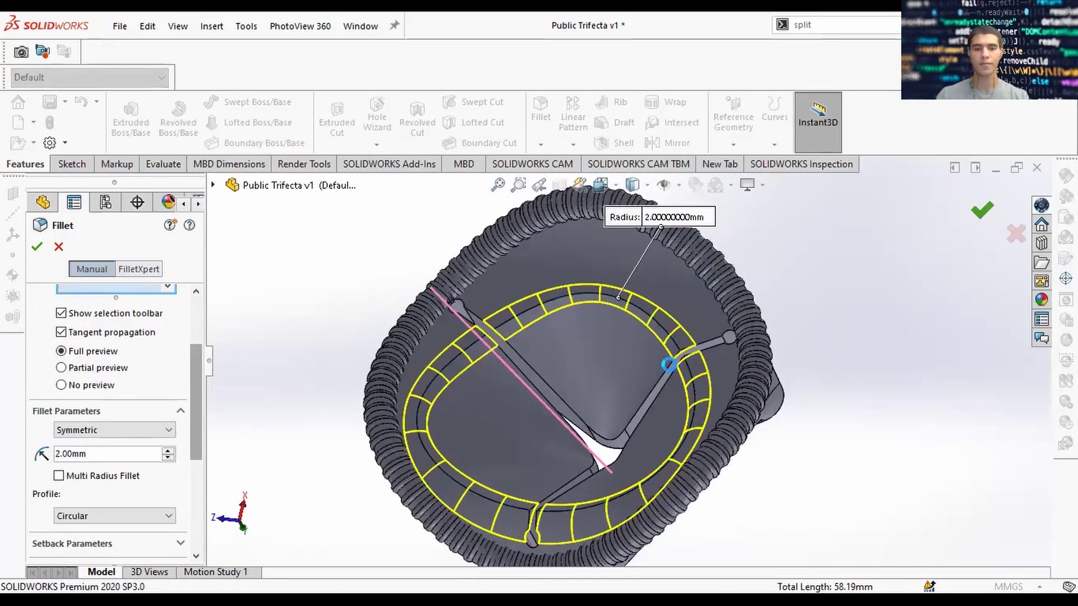
Fillet the underside edges of the three-armed channel, including its round arm ends, with a 0.25 mm radius
key(Return)
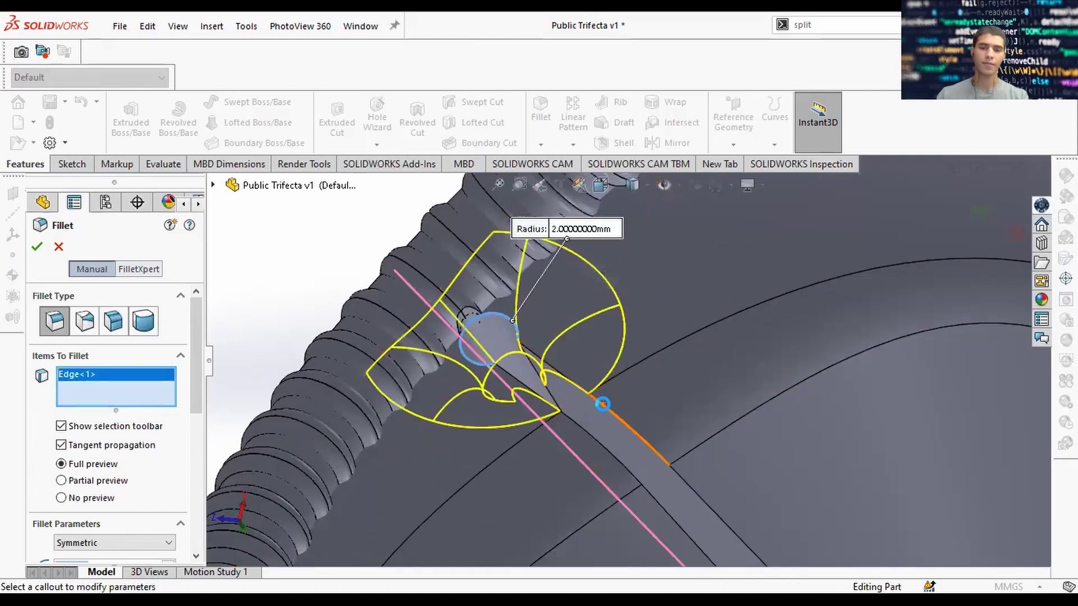
click(609, 404)
click(745, 357)
scroll(505, 348, up, 5)
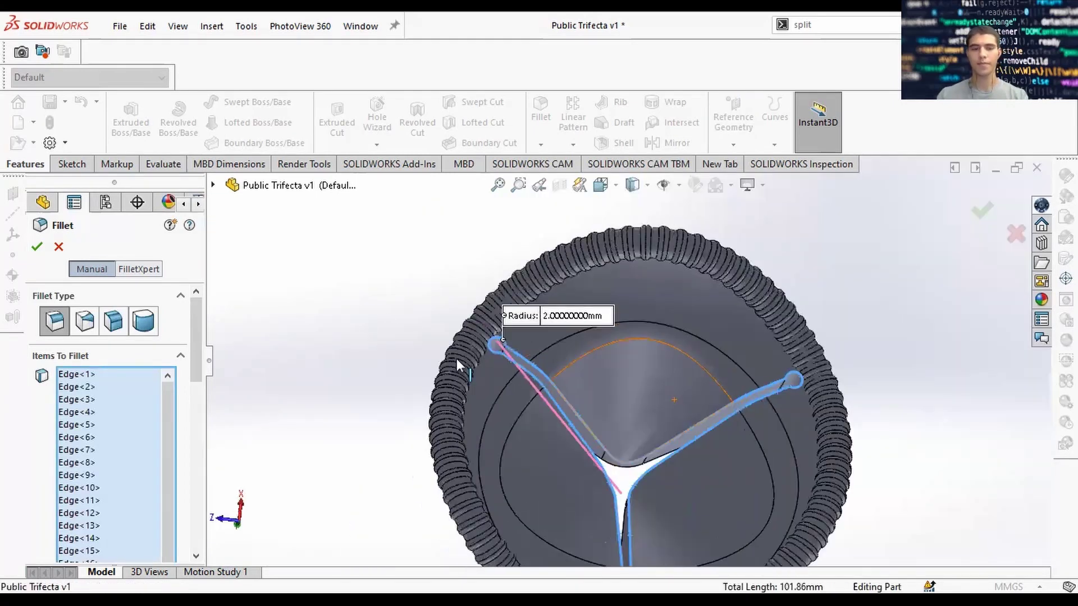
drag(197, 328, 18, 432)
text(.25)
key(Return)
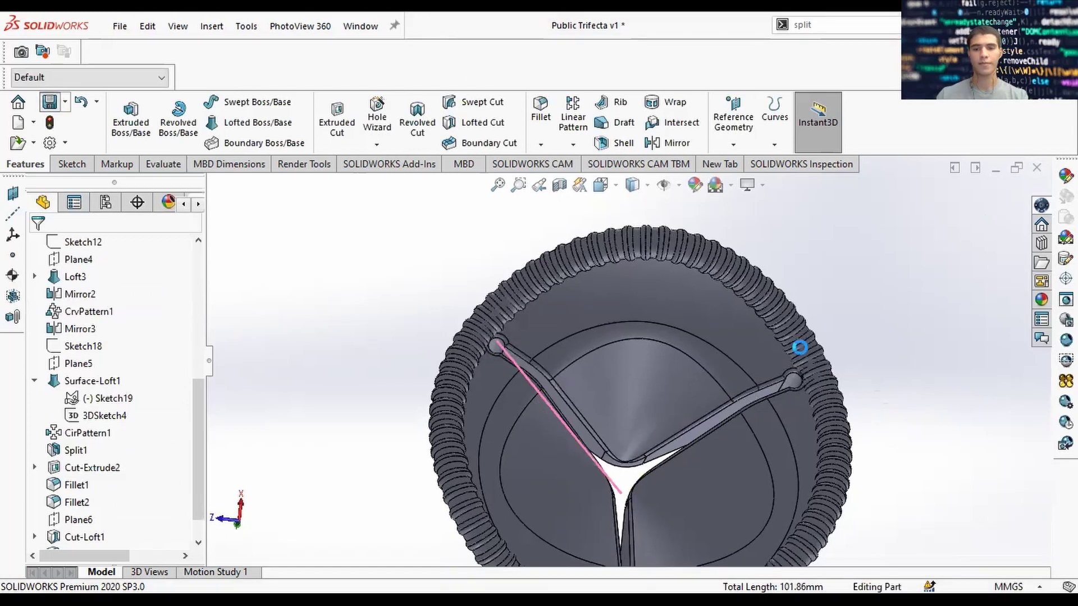
Apply the white low gloss plastic appearance to the whole part
middle_drag(871, 389, 769, 174)
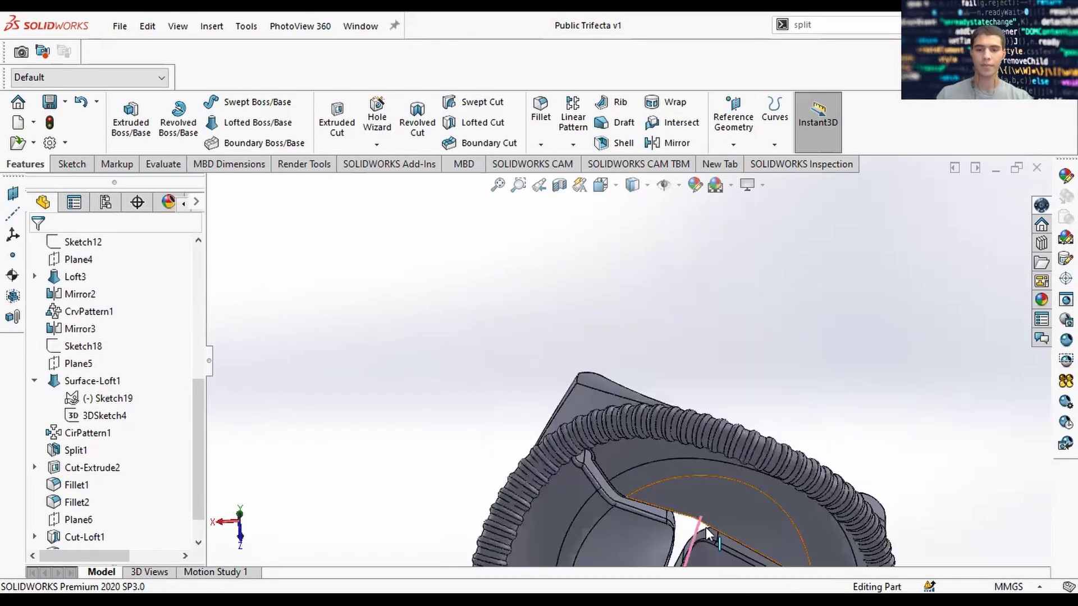
scroll(673, 359, up, 1)
key(space)
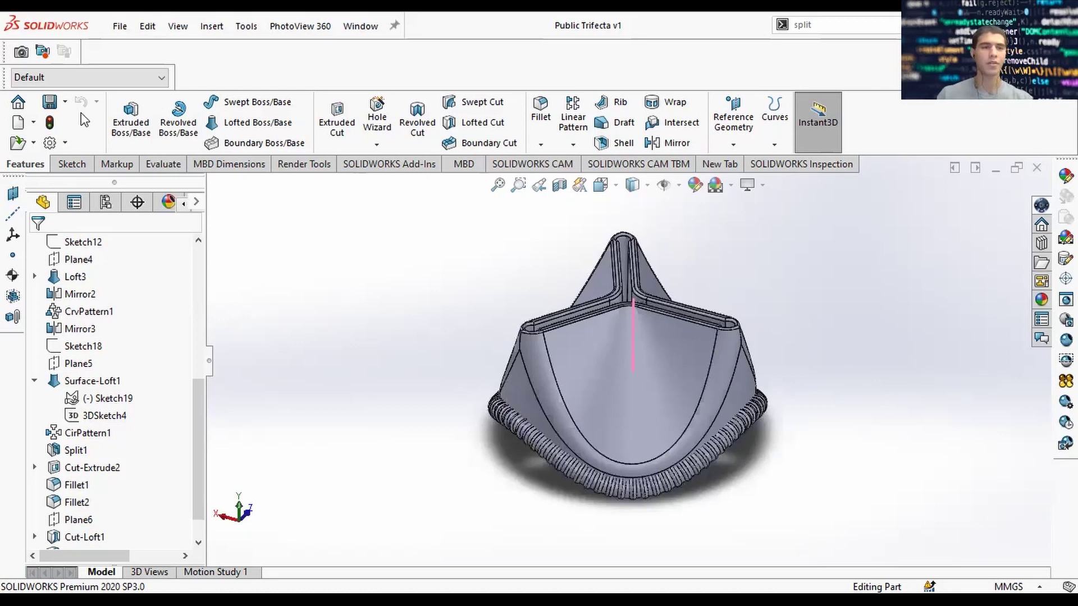
click(301, 164)
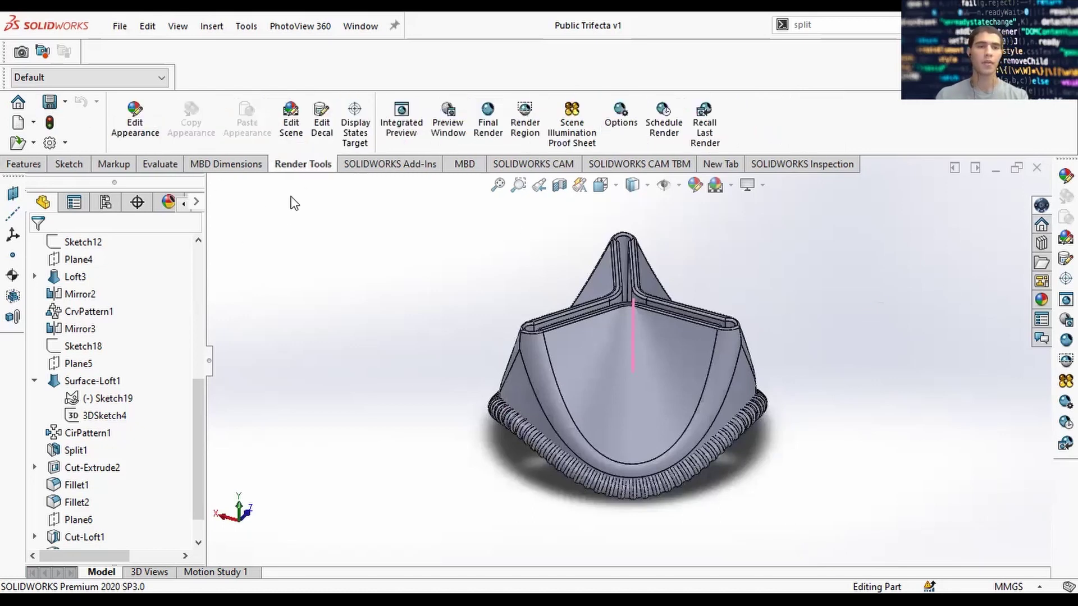
click(136, 128)
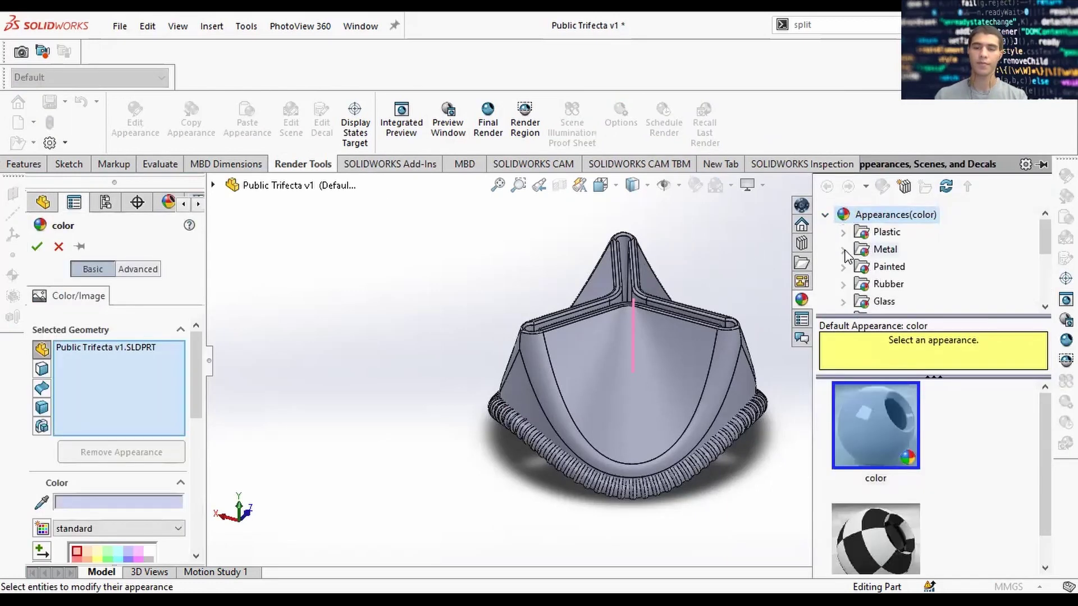
click(843, 232)
click(880, 267)
click(887, 429)
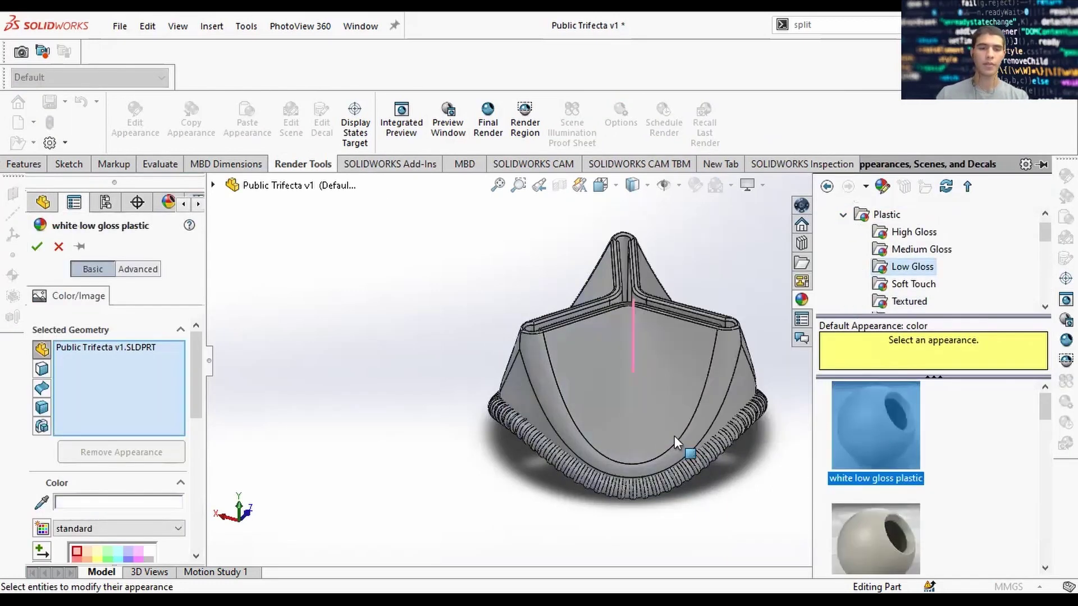
click(982, 211)
Set the scene to a dark studio scene with a black-to-grey gradient background
click(290, 120)
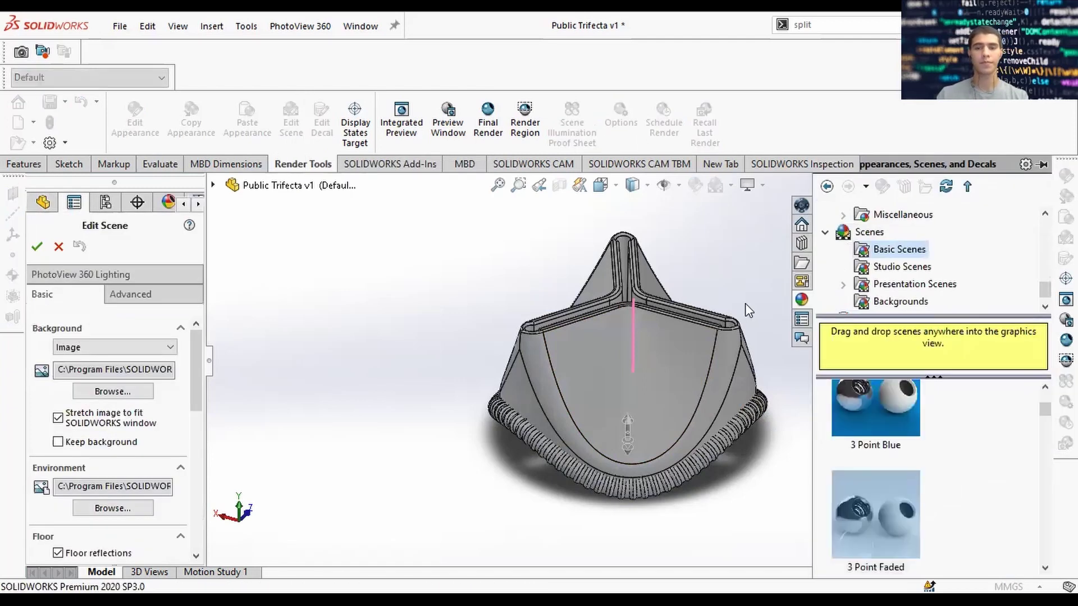
click(901, 266)
scroll(877, 437, down, 5)
double_click(876, 428)
scroll(672, 368, down, 3)
scroll(638, 446, up, 1)
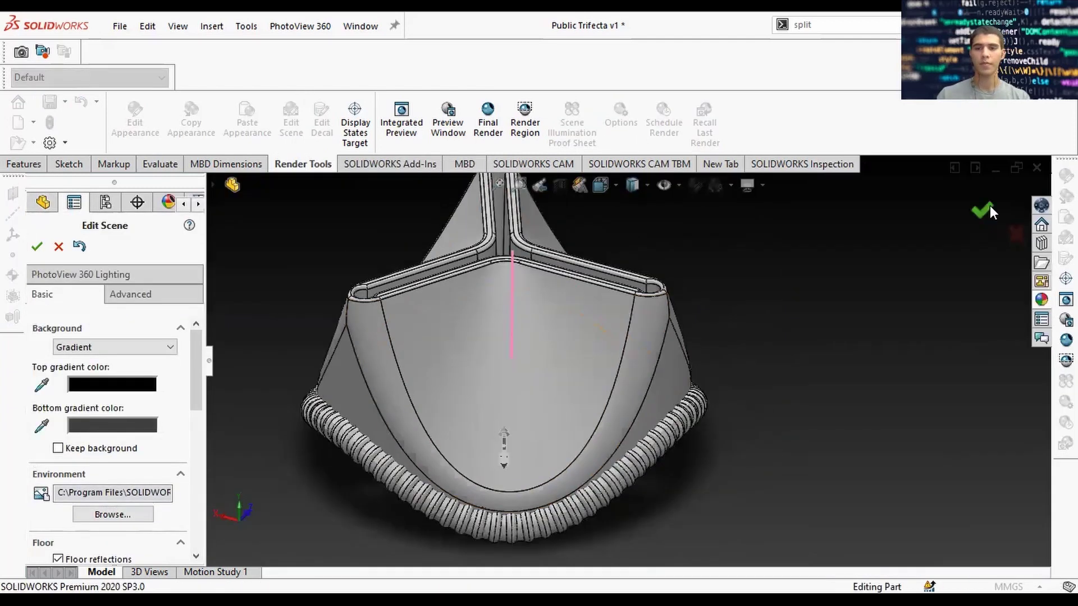
click(987, 210)
Tilt the part so its three-armed opening and ribbed rim show, and check a rendered preview in a separate window
scroll(722, 357, up, 1)
middle_drag(722, 355, 736, 303)
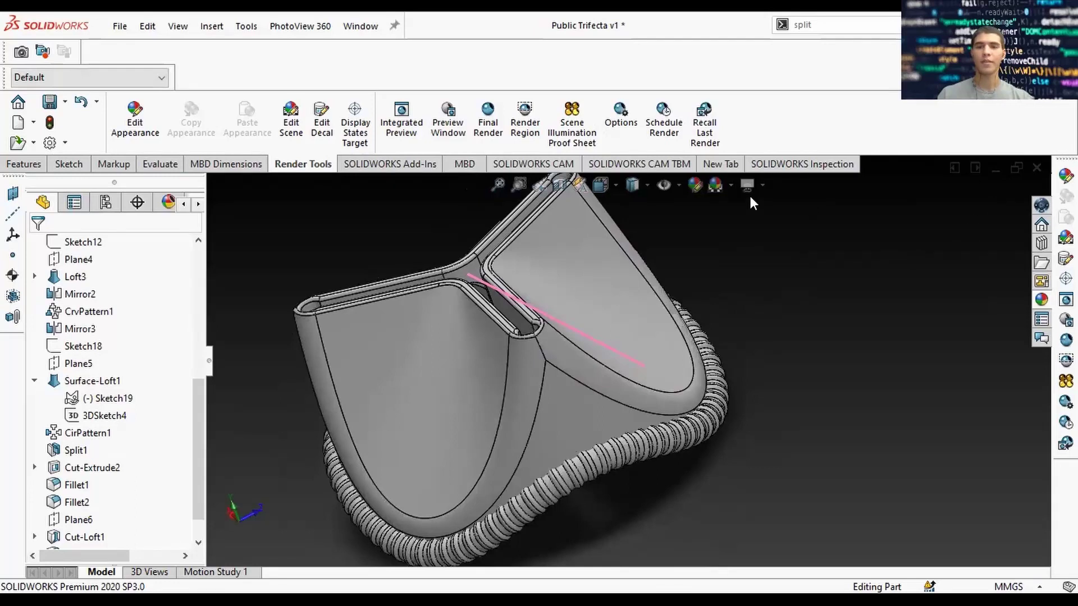
click(459, 141)
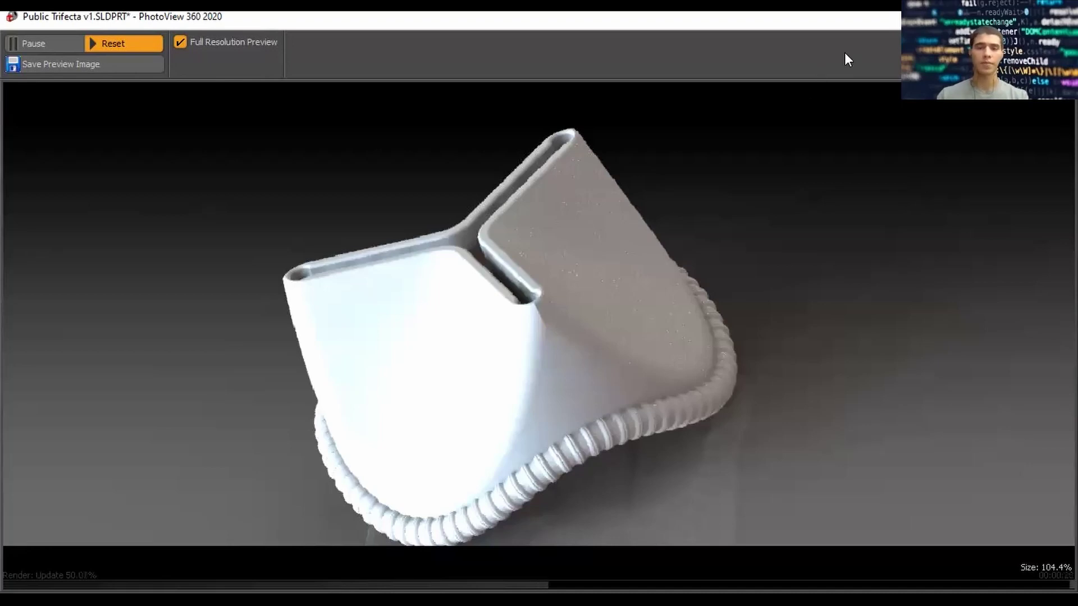
key(alt+Tab)
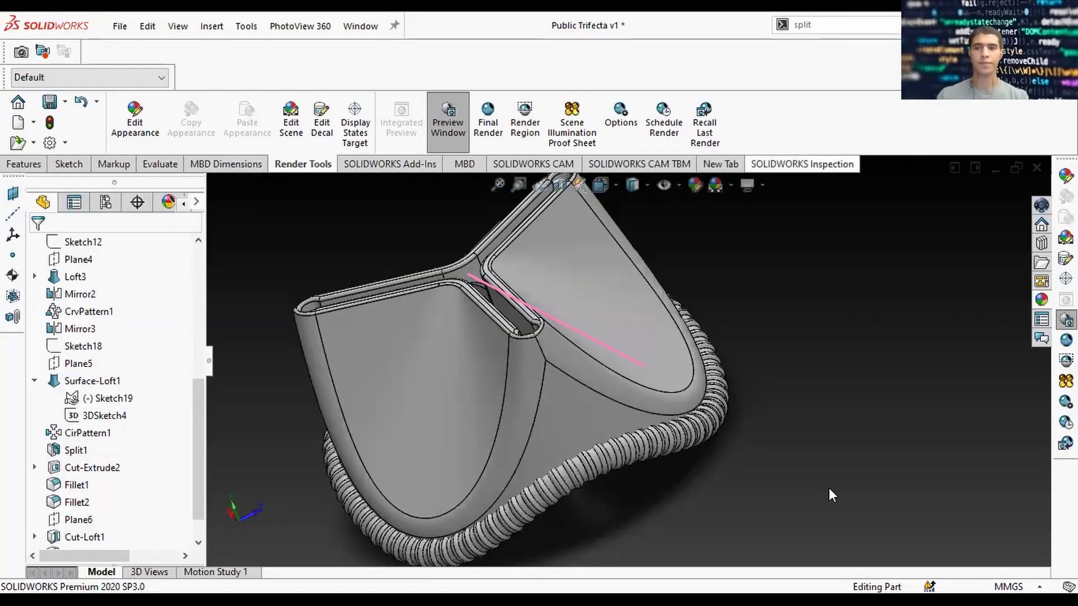
Run the final render of the tilted part and save the image in Downloads as Public Trifecta v1
click(488, 135)
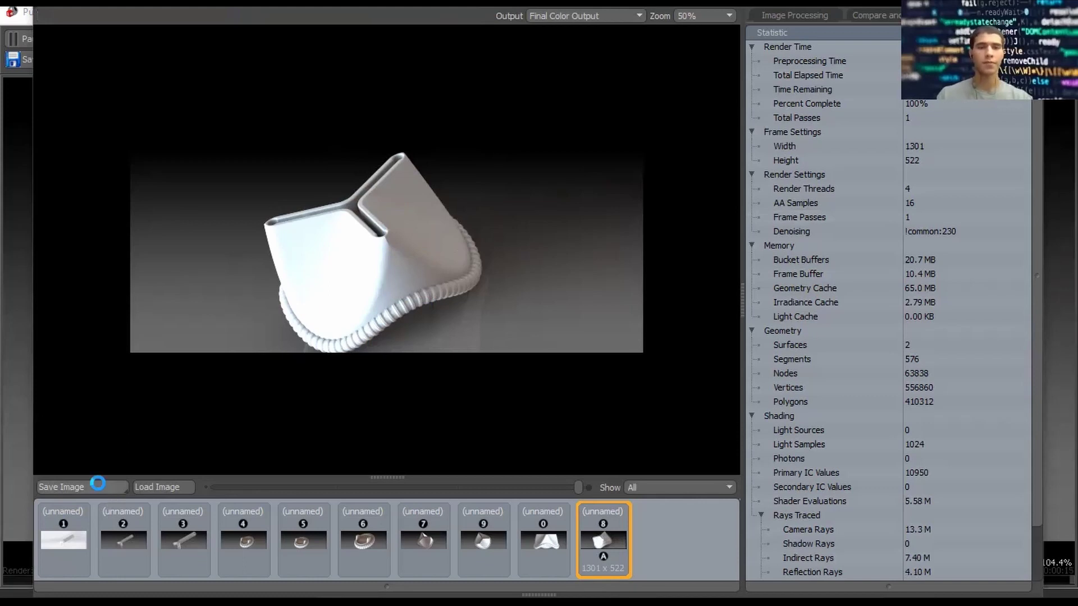
click(96, 486)
text(Public Trifecta v1)
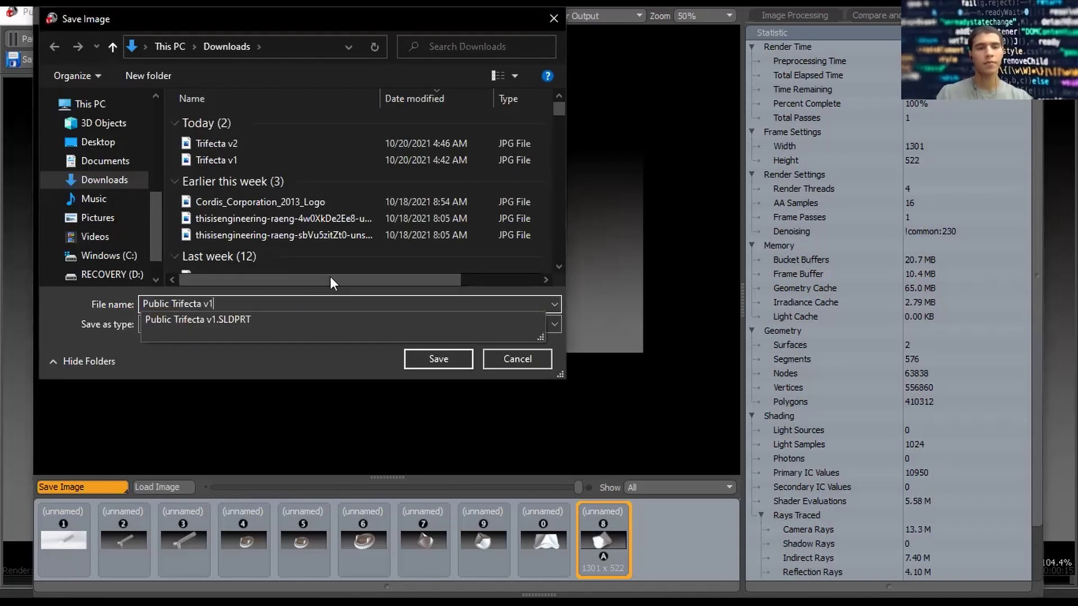
click(439, 359)
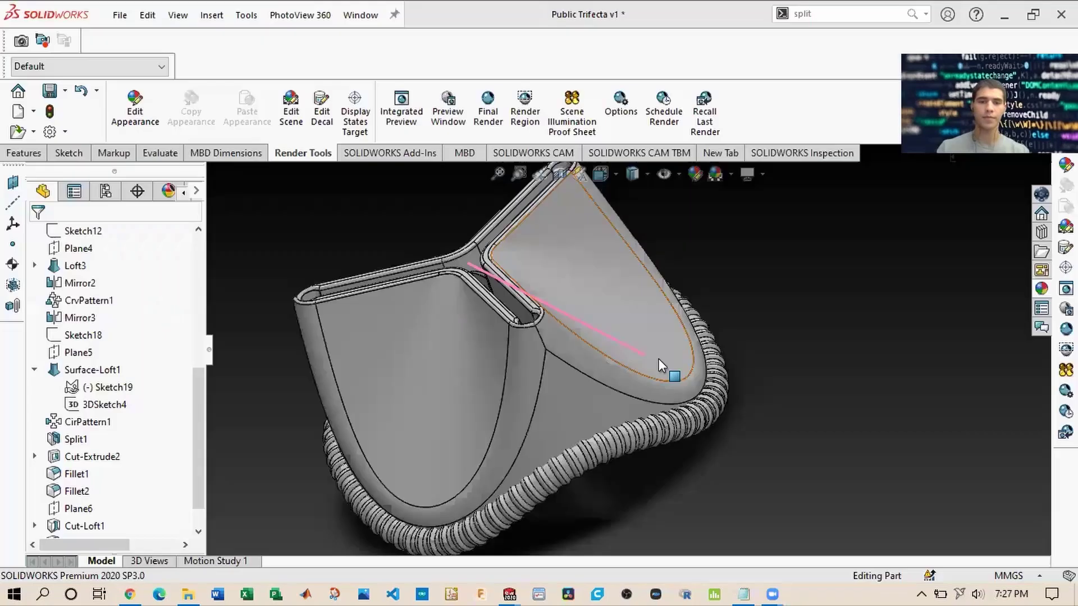
scroll(662, 366, up, 1)
scroll(666, 377, down, 1)
scroll(666, 378, up, 1)
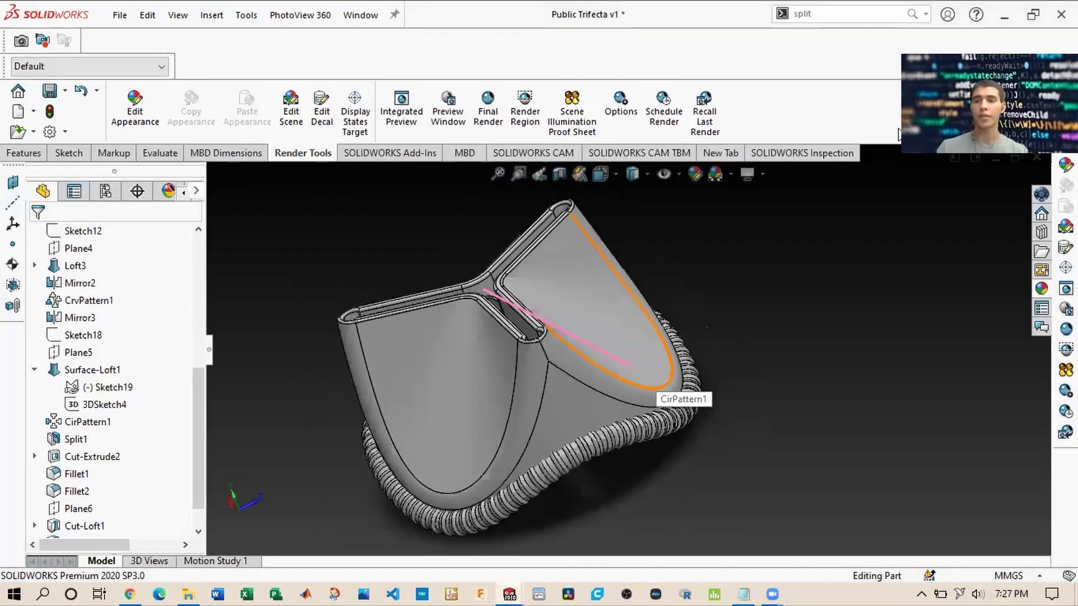